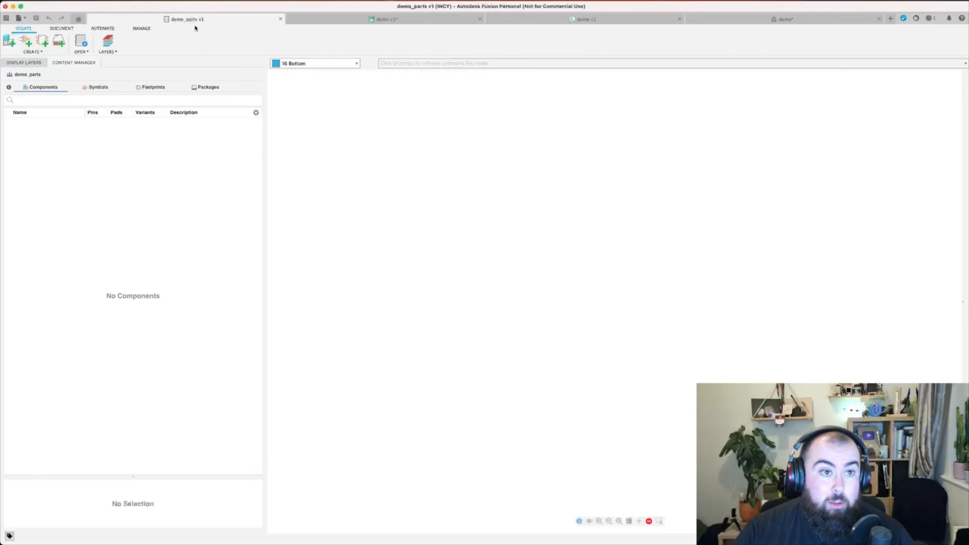
click(48, 1)
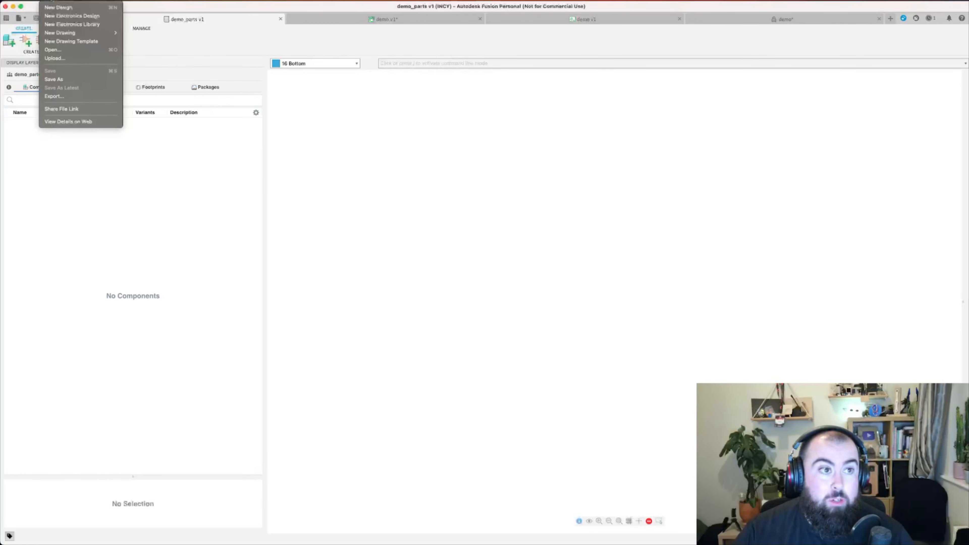
click(92, 25)
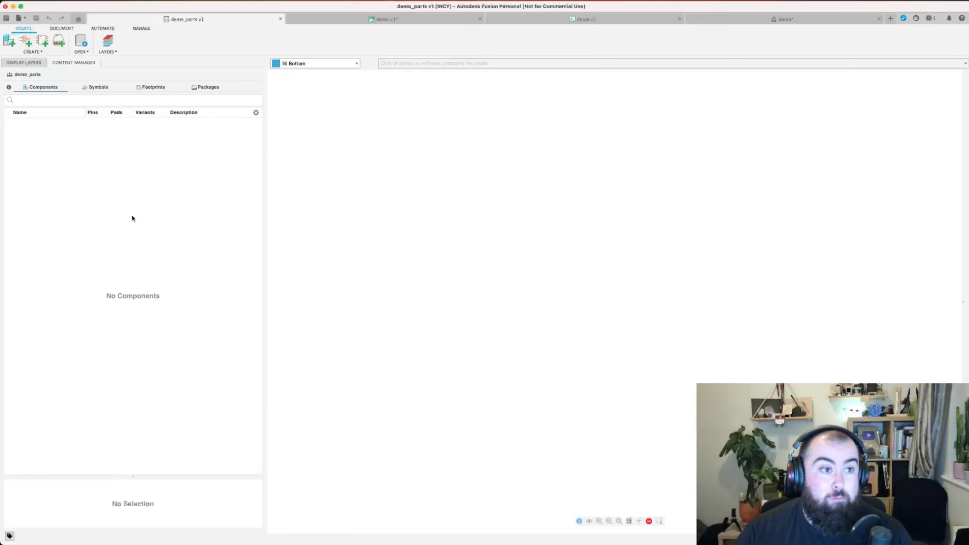
Bring up the browser window with the FP6291 datasheet and place it beside the empty demo_parts library
key(ctrl+Up)
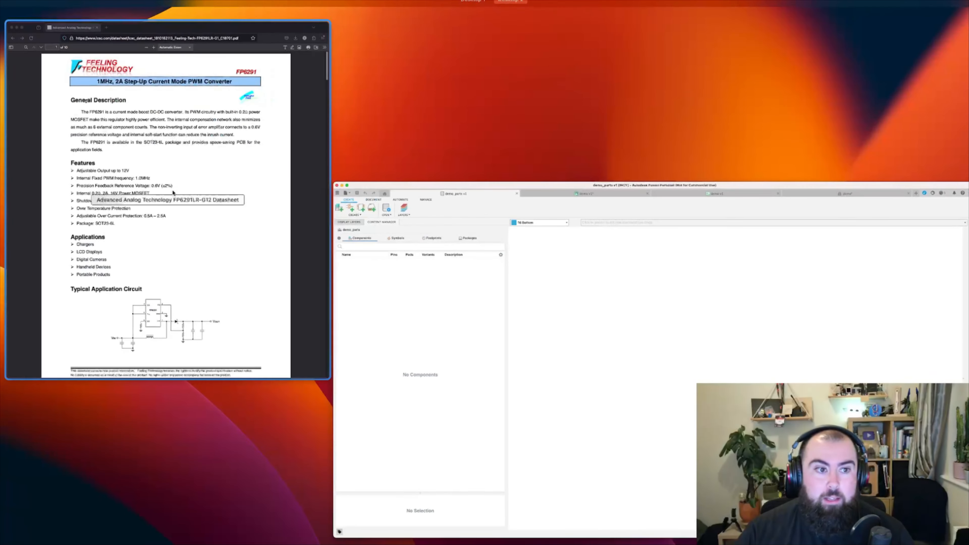
click(169, 188)
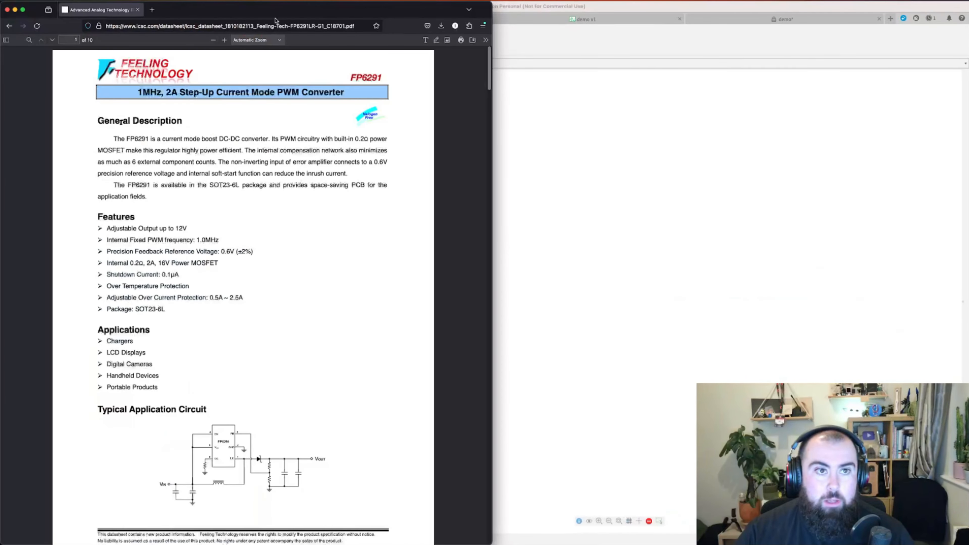
drag(267, 11, 749, 17)
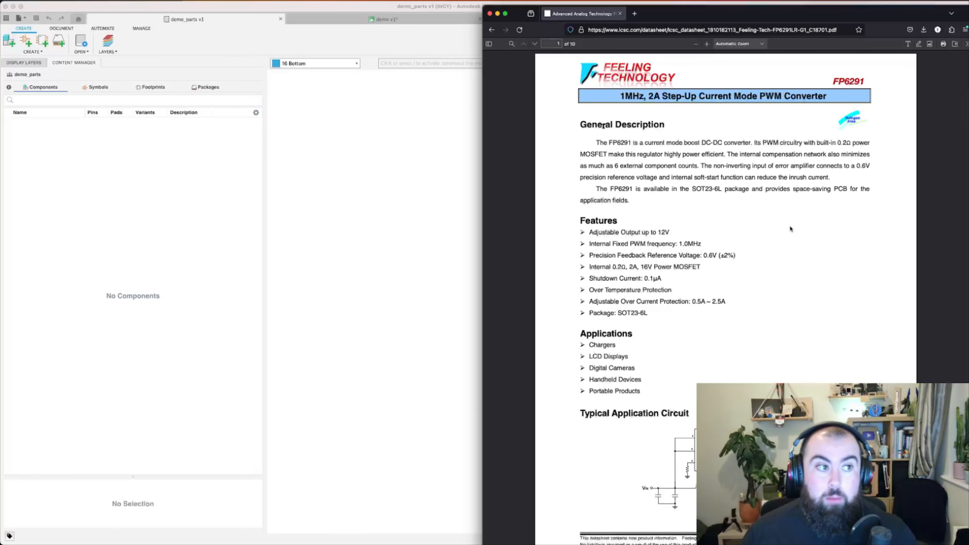
Read the FP6291 datasheet's first page, covering the general description, features and typical application circuit
scroll(791, 228, down, 5)
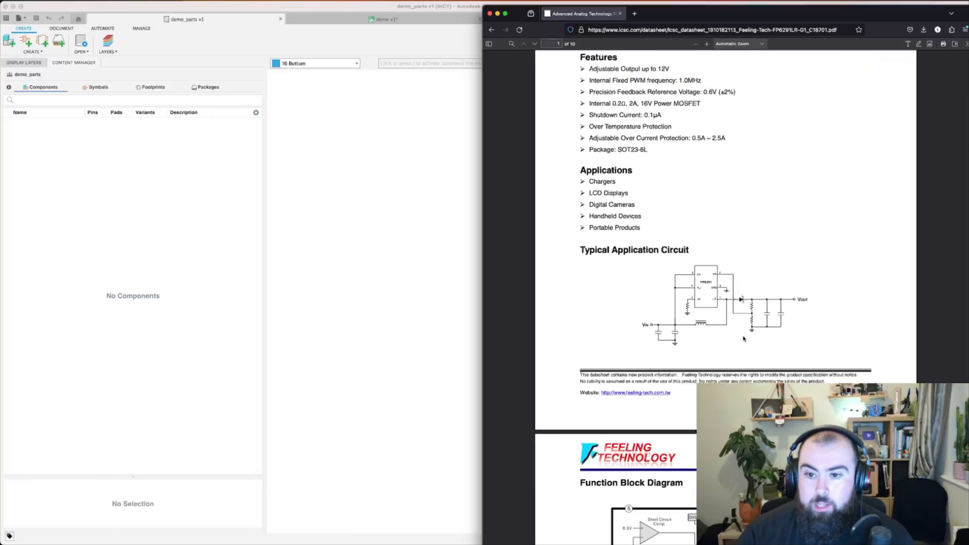
scroll(765, 292, up, 1)
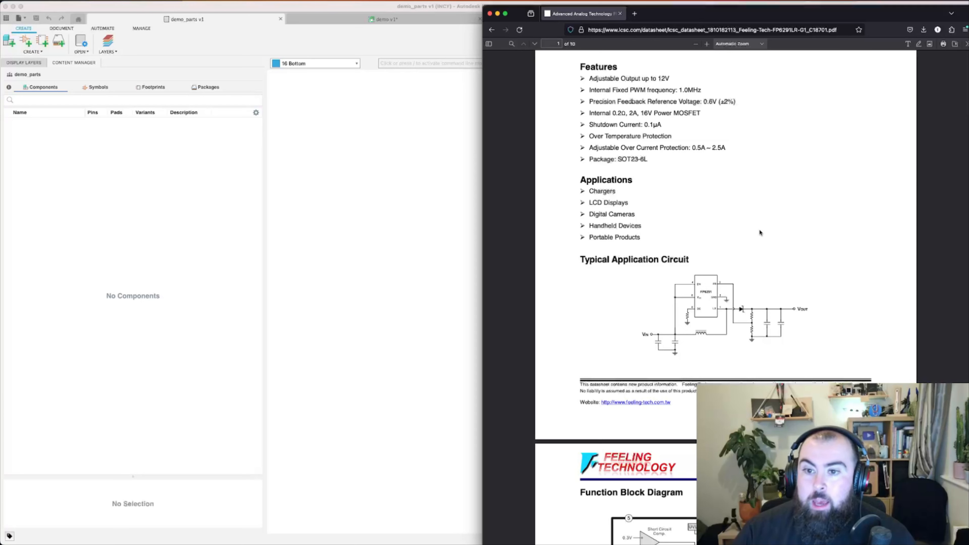
scroll(760, 233, down, 1)
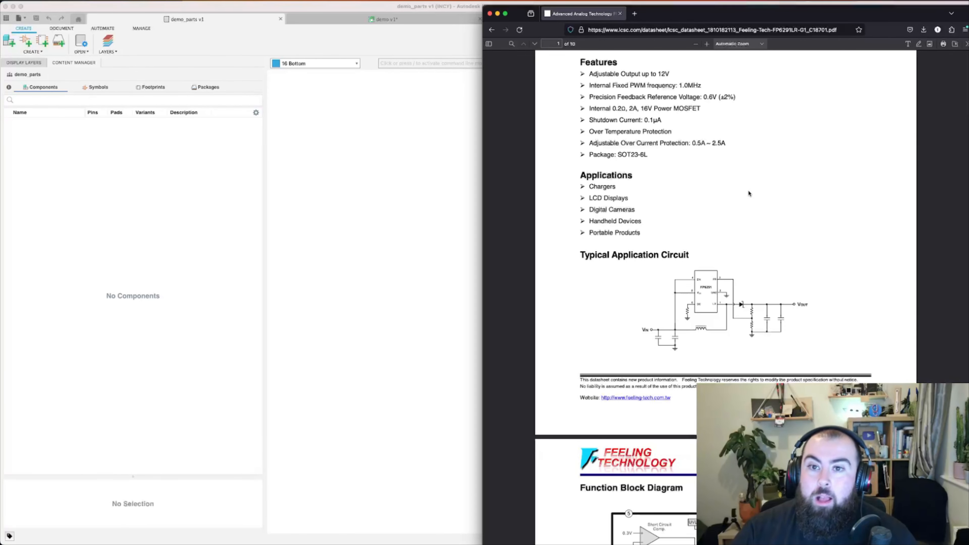
scroll(748, 189, up, 5)
scroll(777, 199, down, 1)
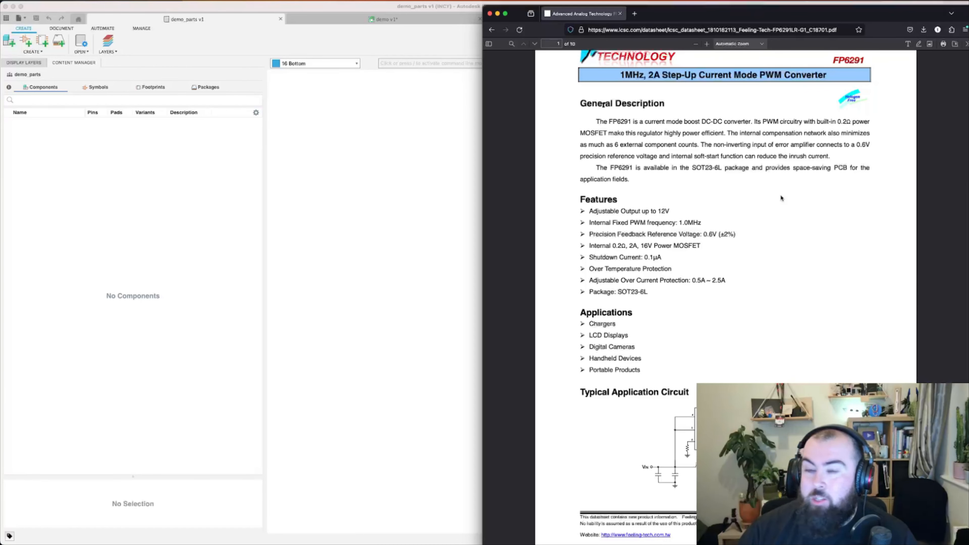
scroll(785, 241, up, 1)
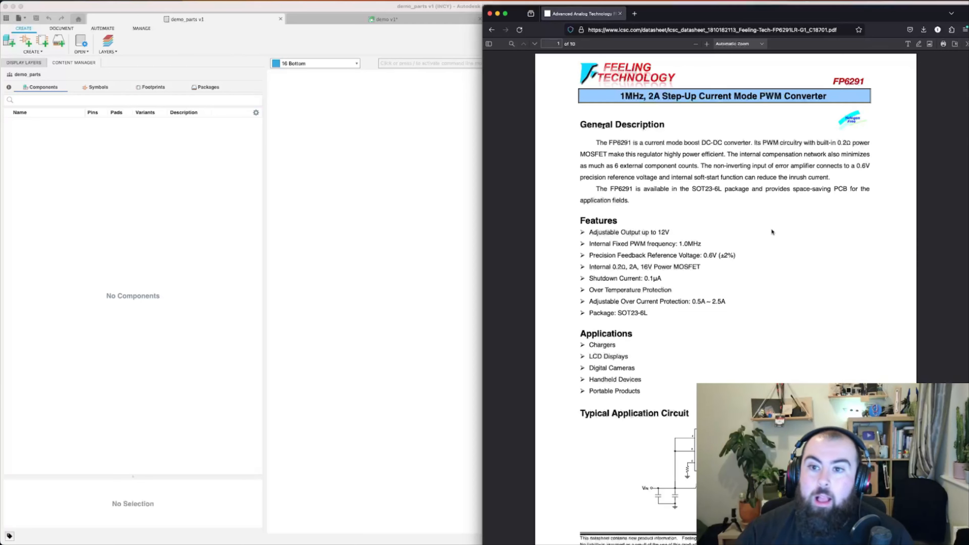
scroll(761, 198, down, 1)
scroll(759, 188, up, 1)
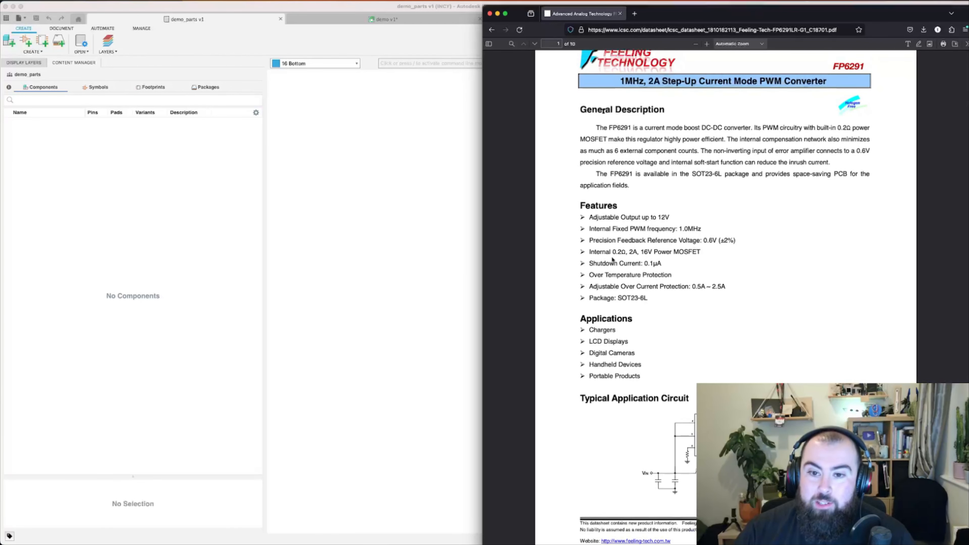
Check the package type in the features list and find the pin descriptions on the datasheet's second page
scroll(633, 298, down, 1)
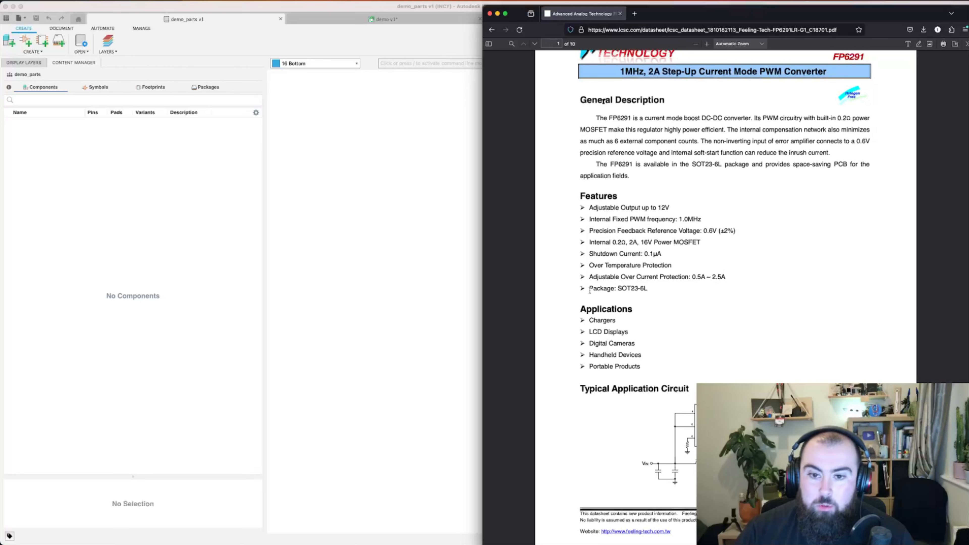
drag(590, 290, 625, 289)
click(656, 297)
scroll(633, 279, down, 1)
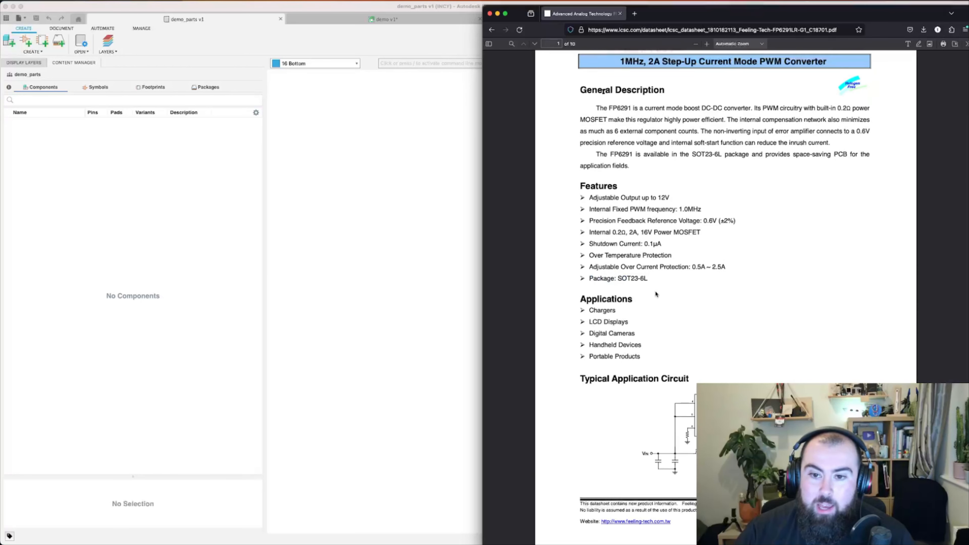
drag(619, 267, 643, 270)
click(664, 271)
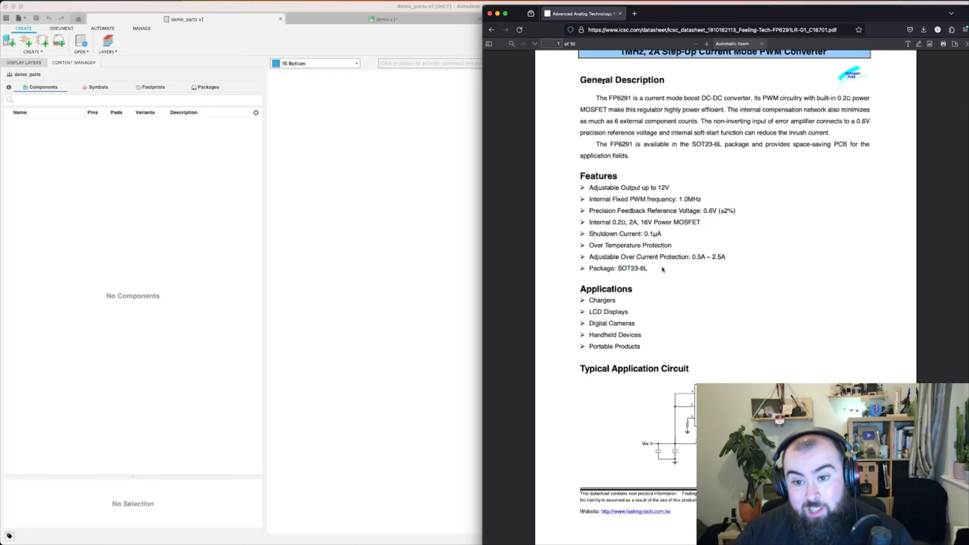
scroll(718, 268, down, 4)
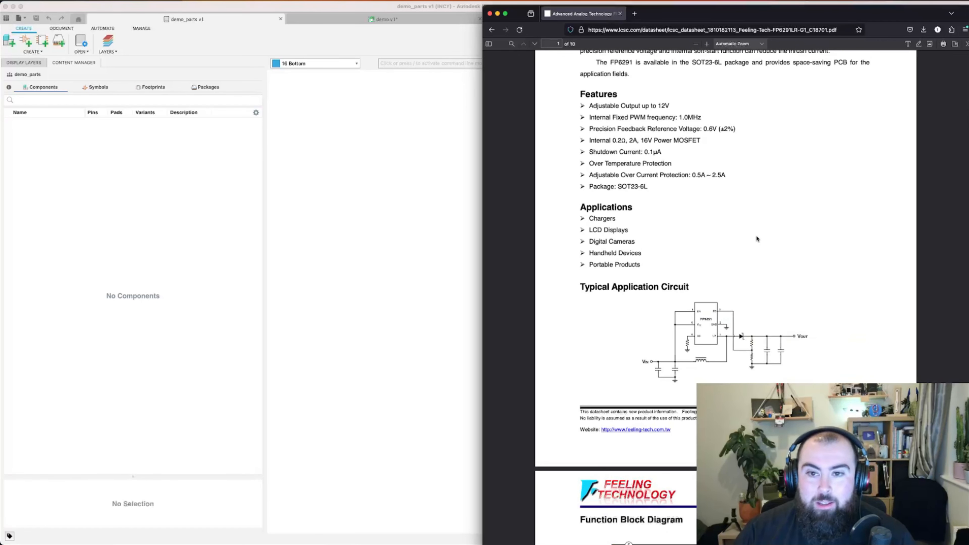
scroll(750, 193, down, 20)
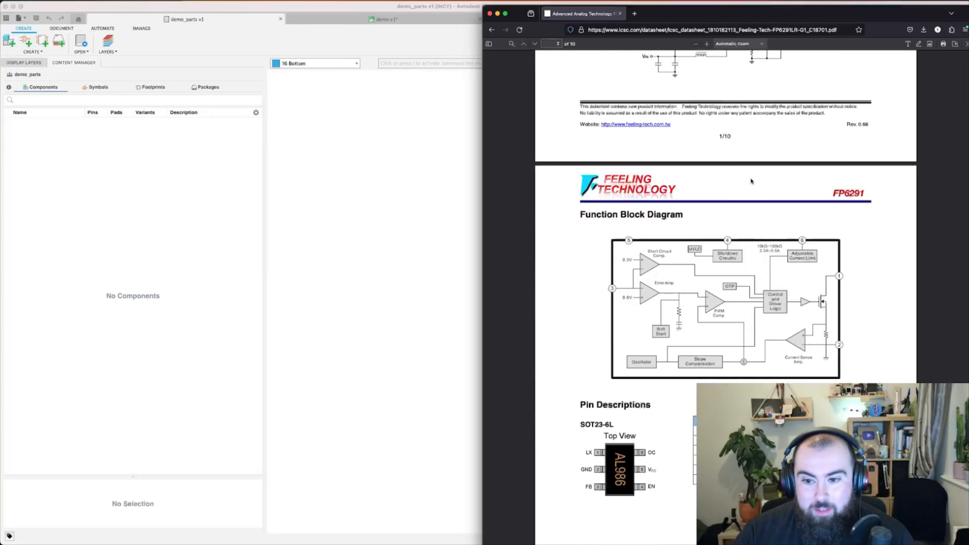
scroll(751, 181, down, 4)
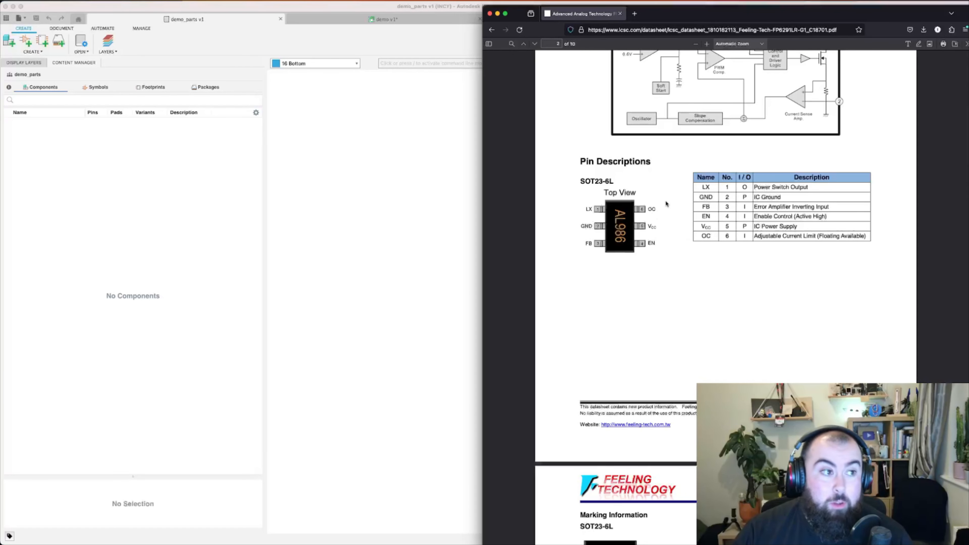
Switch to Fusion, tile its window to the left half of the screen, and return to the datasheet
click(187, 188)
click(183, 116)
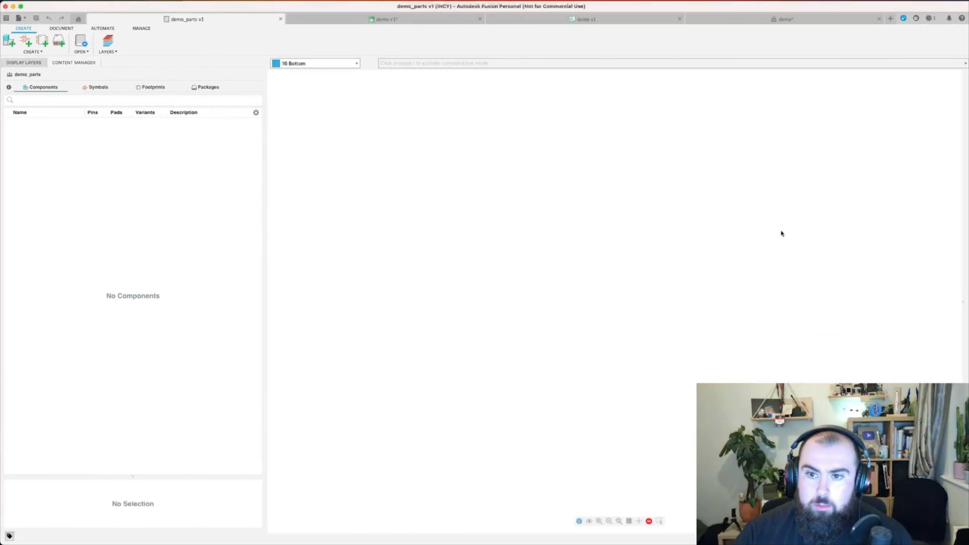
key(ctrl+alt+Left)
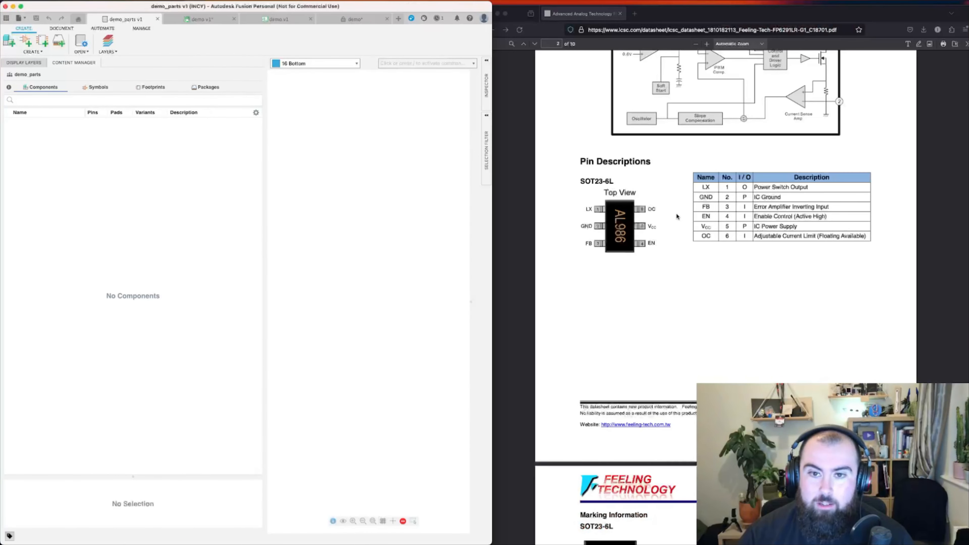
click(680, 201)
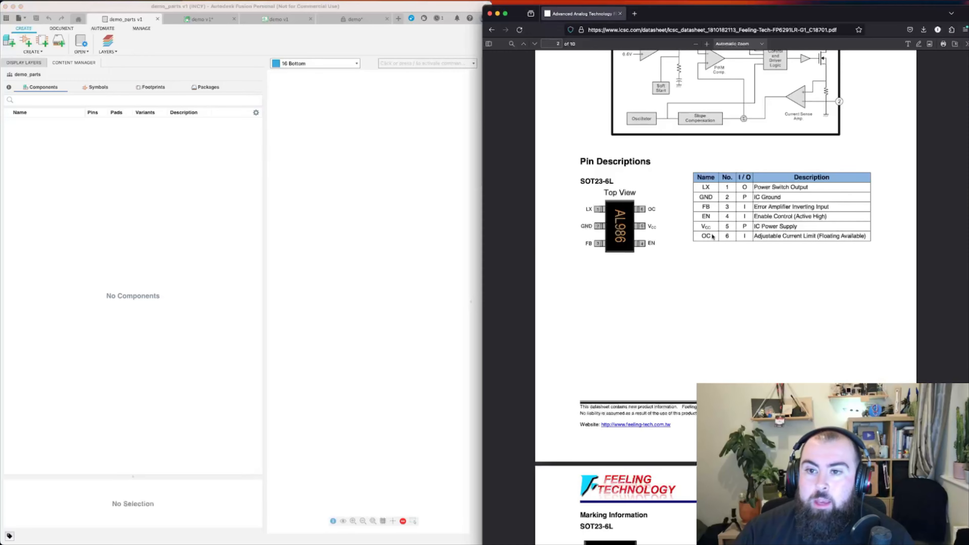
Find the Package Outline page, enlarge it to 160%, and examine the package drawing and its dimension table
scroll(687, 211, down, 15)
scroll(717, 213, down, 15)
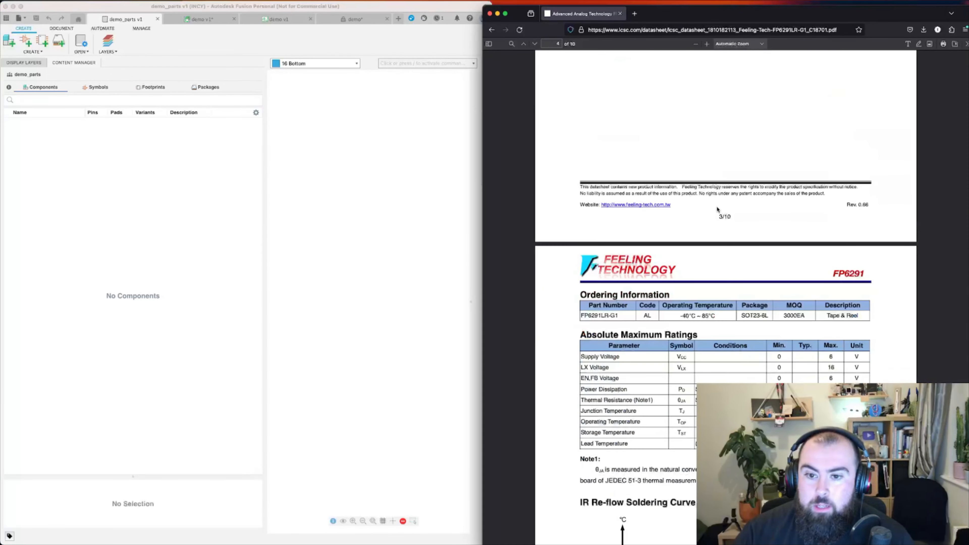
scroll(762, 164, down, 20)
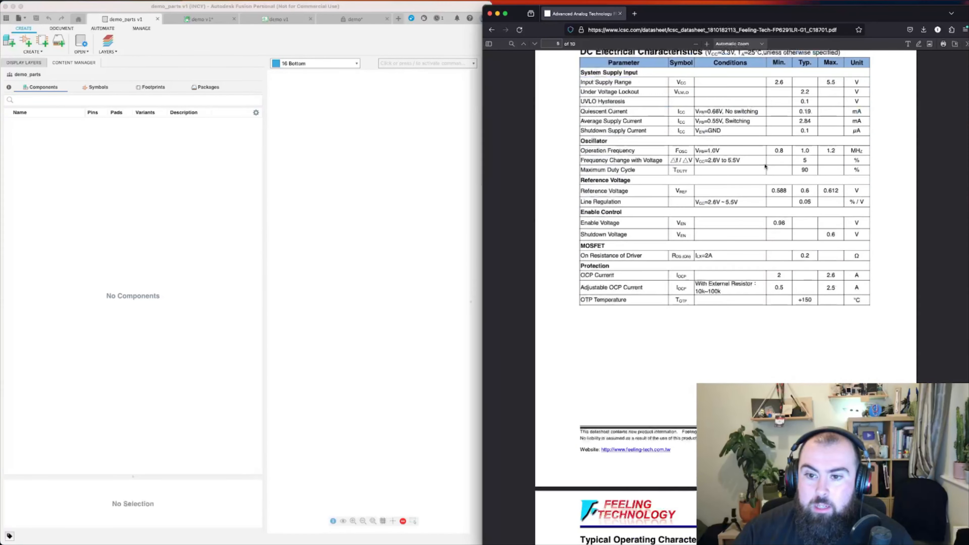
scroll(771, 162, down, 20)
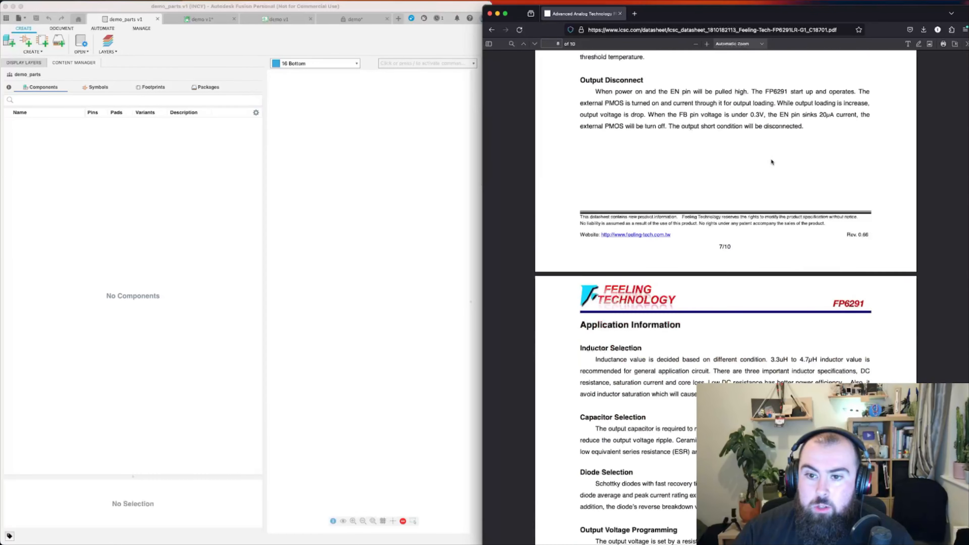
scroll(771, 160, down, 15)
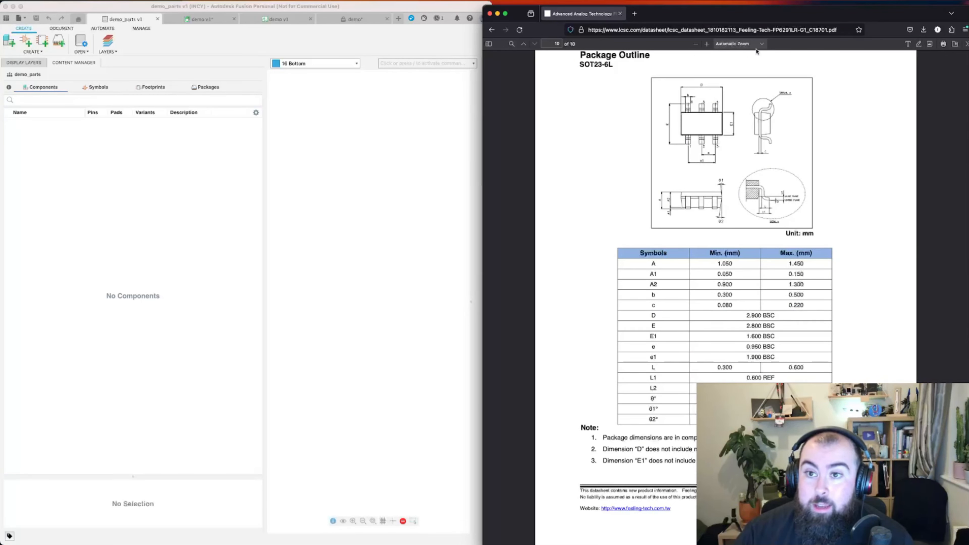
click(707, 44)
click(707, 44)
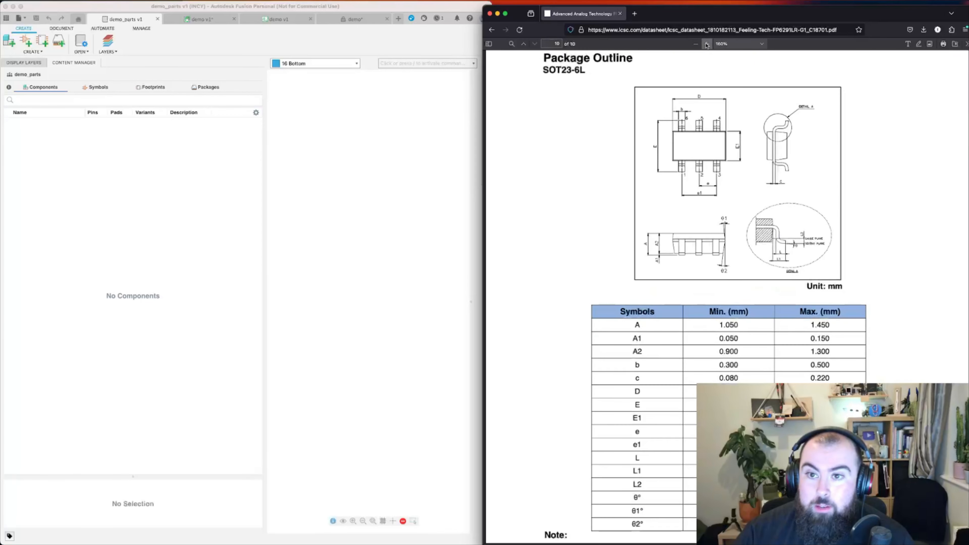
scroll(872, 184, down, 2)
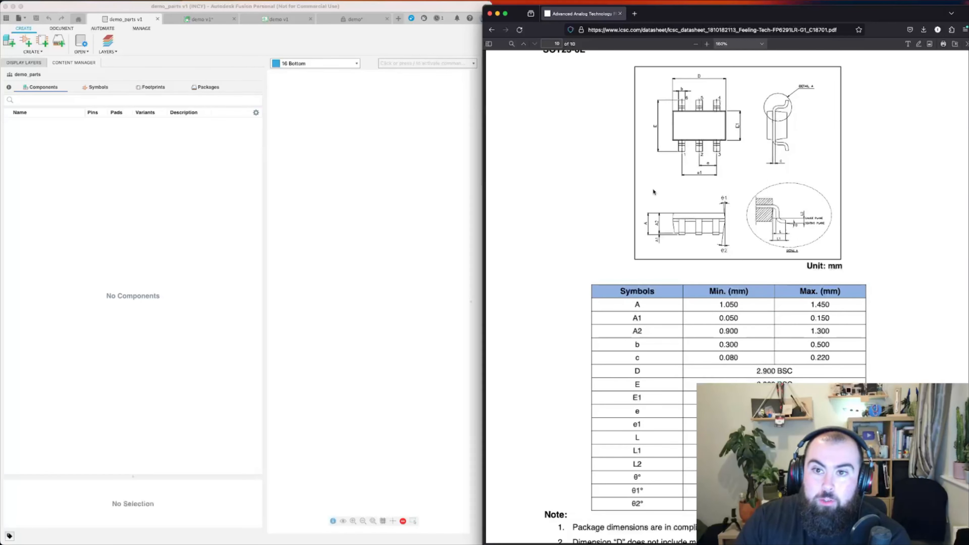
scroll(713, 260, down, 3)
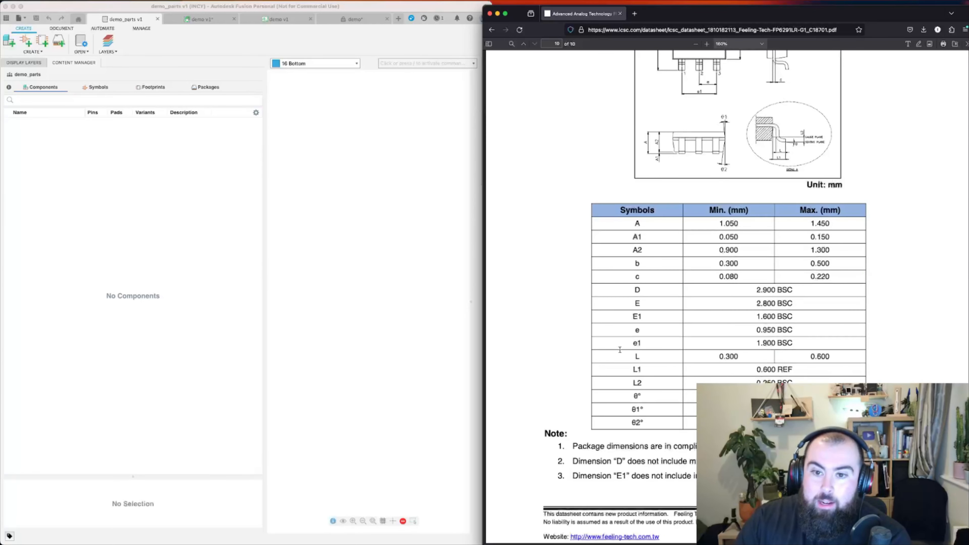
scroll(646, 341, up, 1)
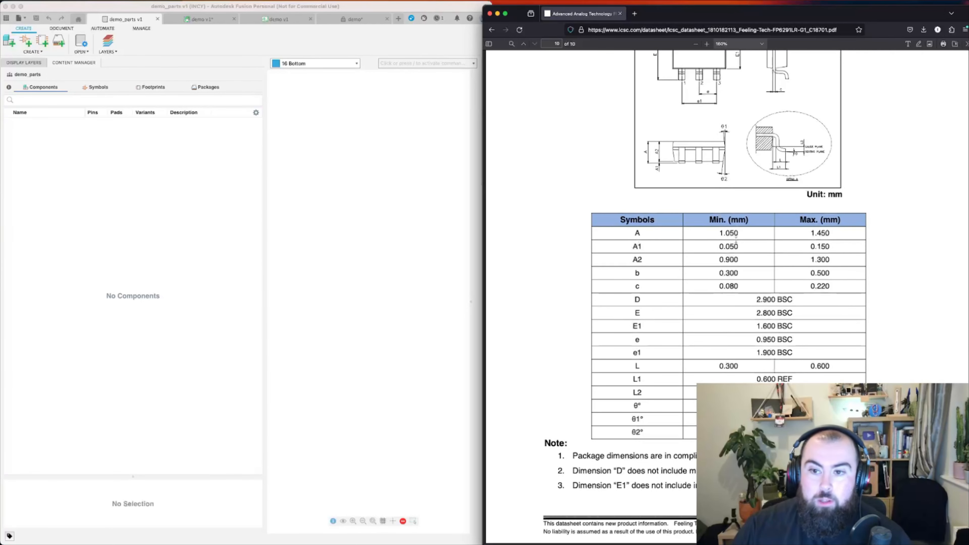
scroll(742, 331, up, 3)
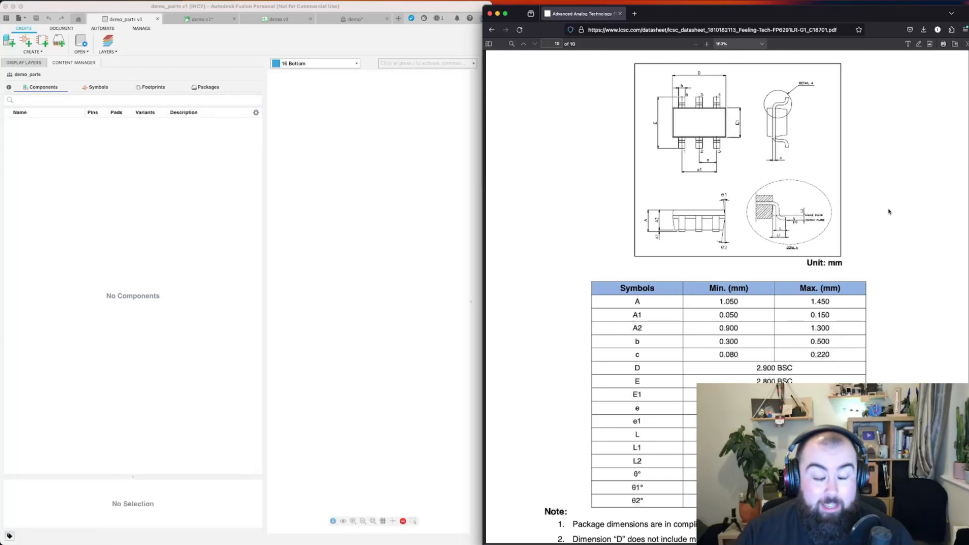
Tile the datasheet window to the right half of the screen, and review the package dimensions before returning to page 1
key(ctrl+alt+Right)
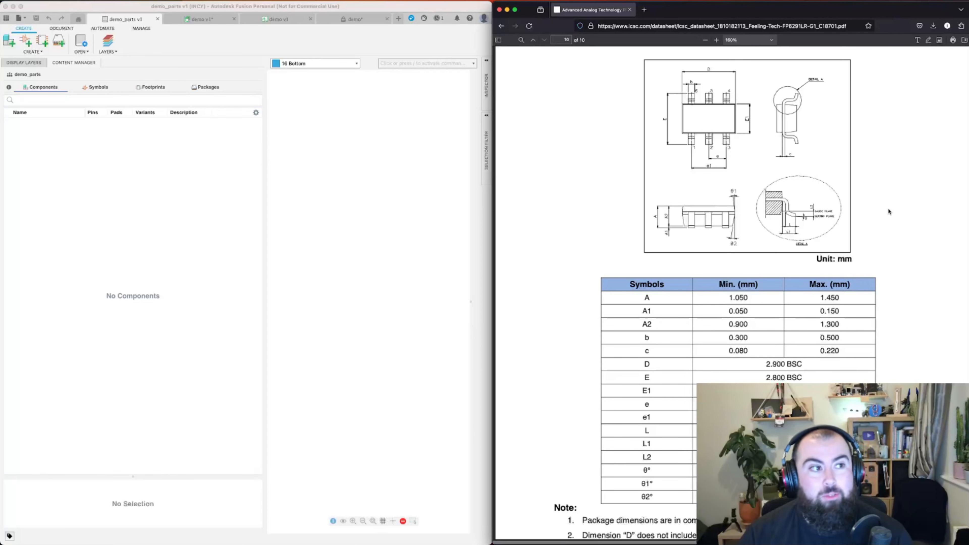
scroll(868, 172, down, 5)
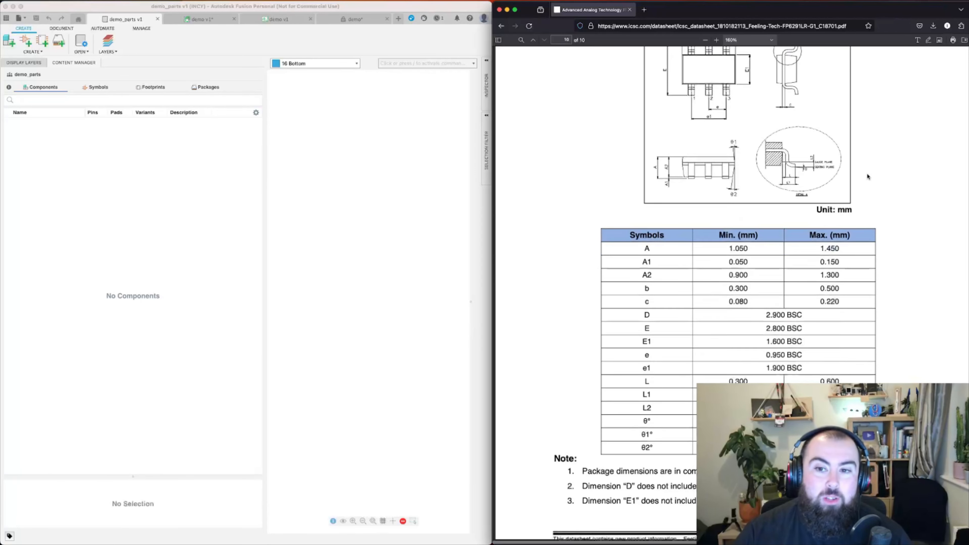
scroll(885, 236, up, 3)
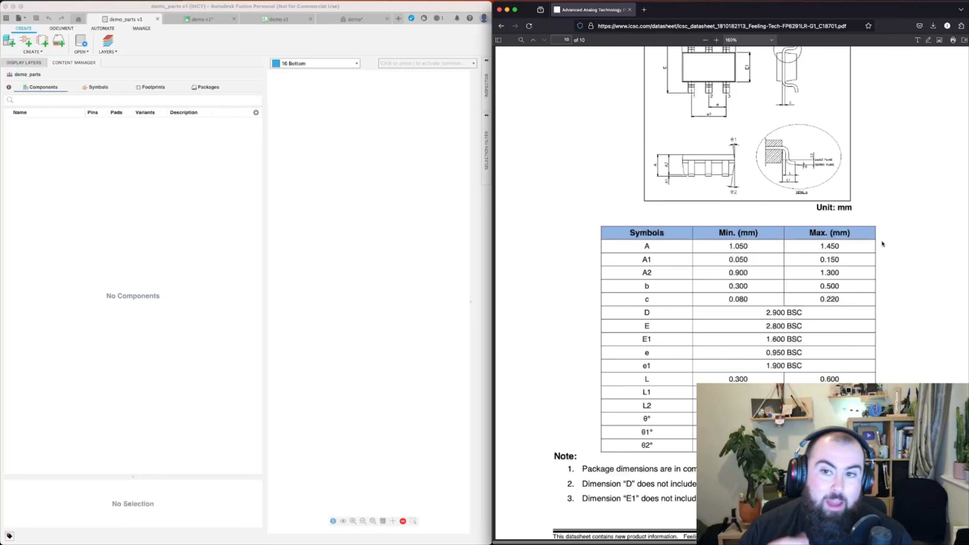
scroll(882, 240, up, 2)
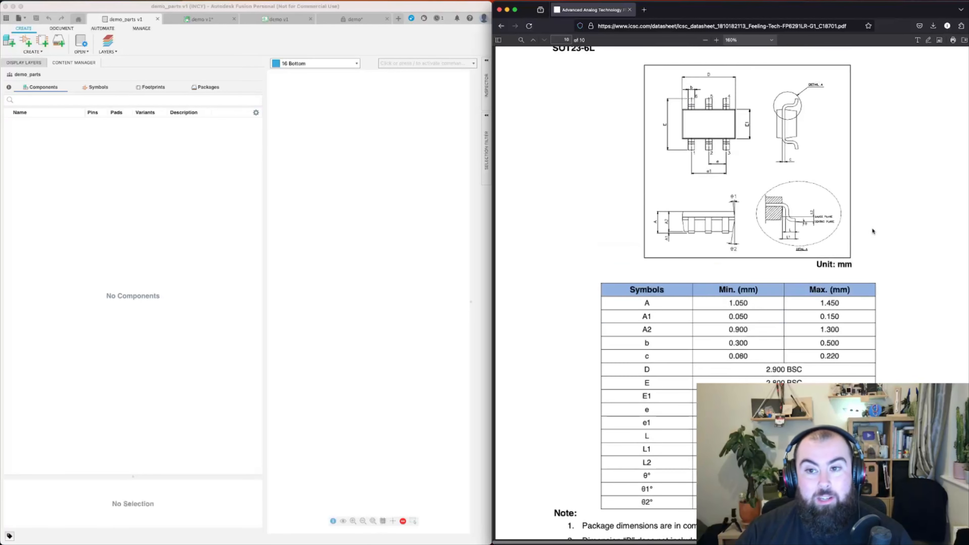
scroll(711, 201, down, 1)
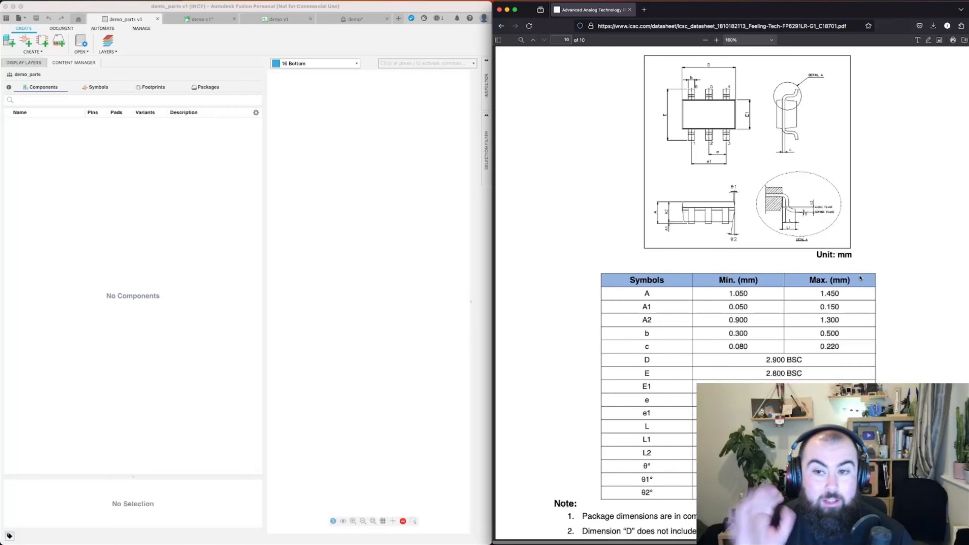
scroll(863, 270, up, 20)
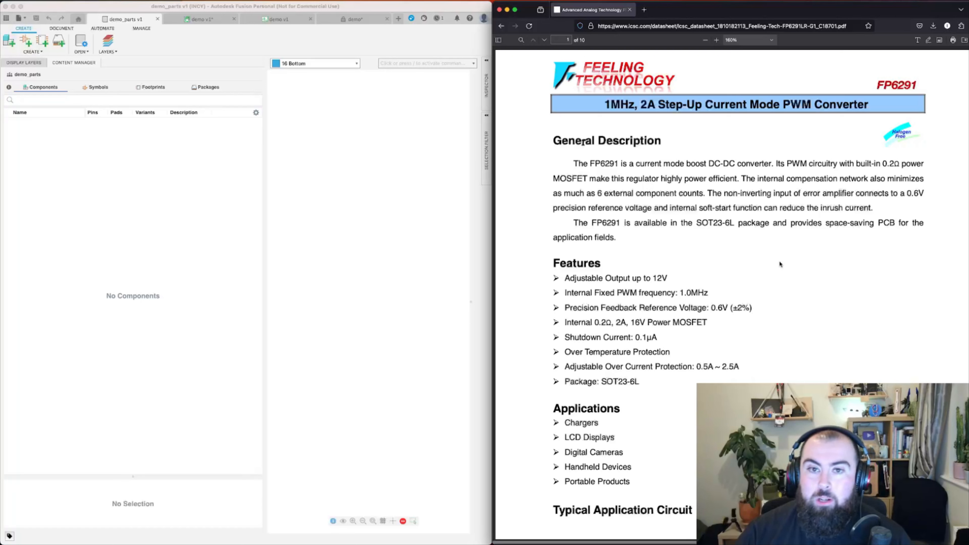
Create a new component in the demo_parts library named FP6291, copying the part name from the datasheet's general description
click(340, 221)
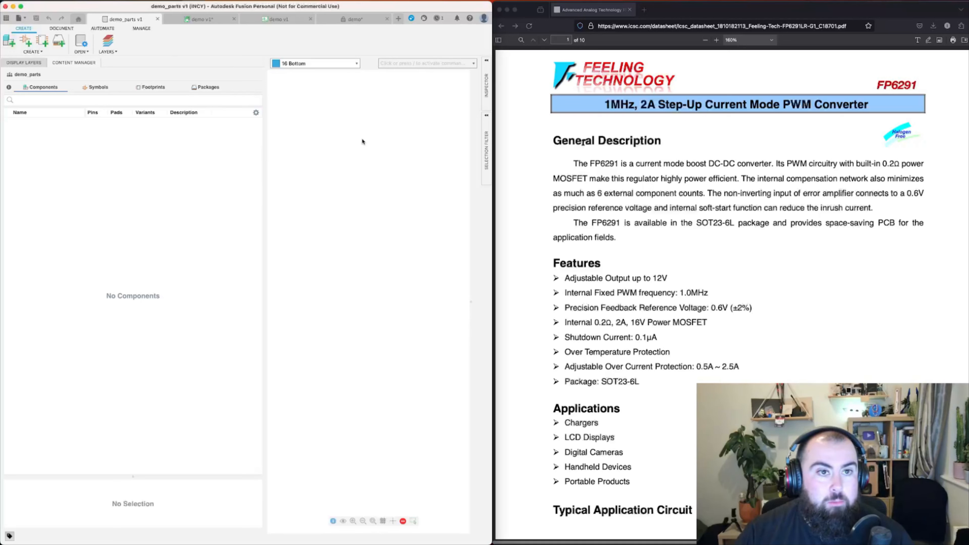
click(8, 42)
double_click(604, 163)
key(super+c)
click(267, 222)
key(super+v)
click(320, 245)
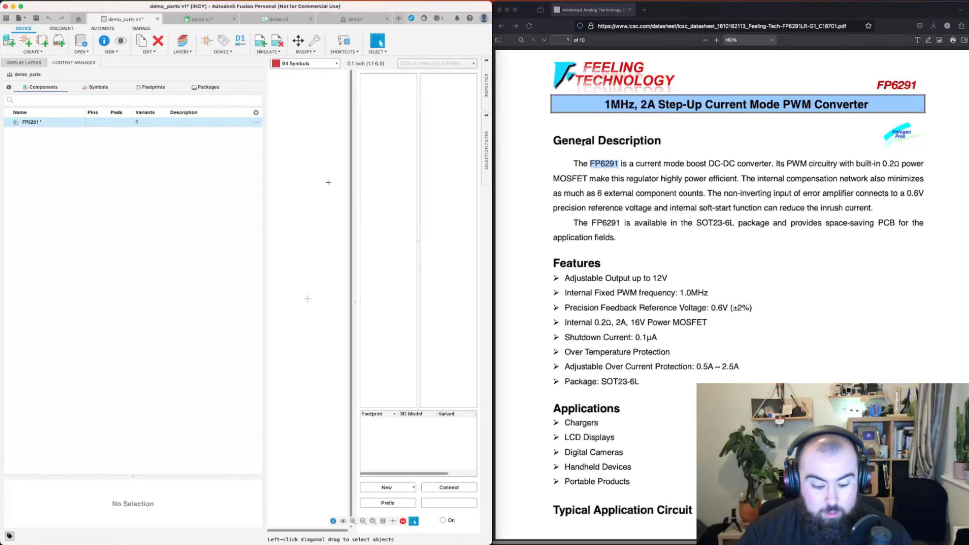
Maximize the Fusion window and set the FP6291 component's description to "DC-DC Boost Converter"
key(ctrl+alt+Return)
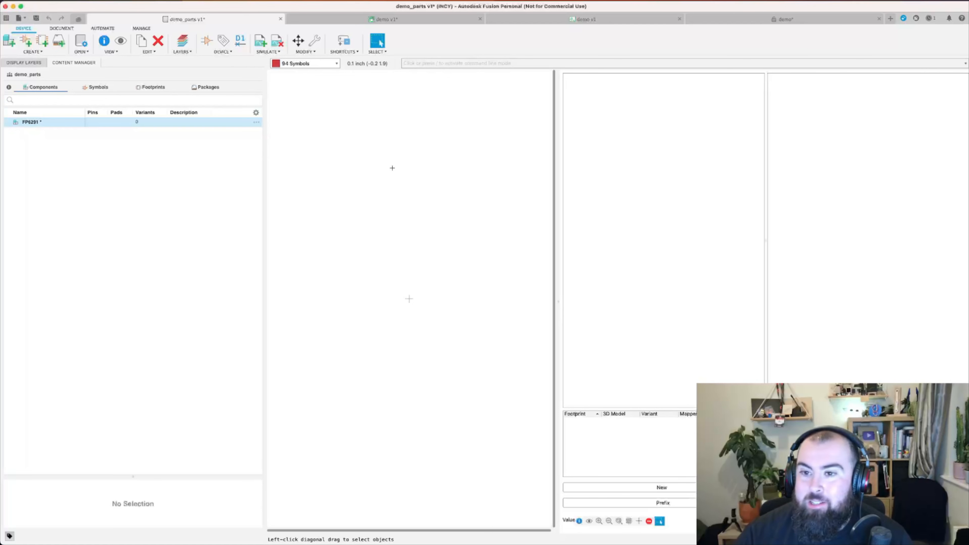
click(256, 122)
click(245, 149)
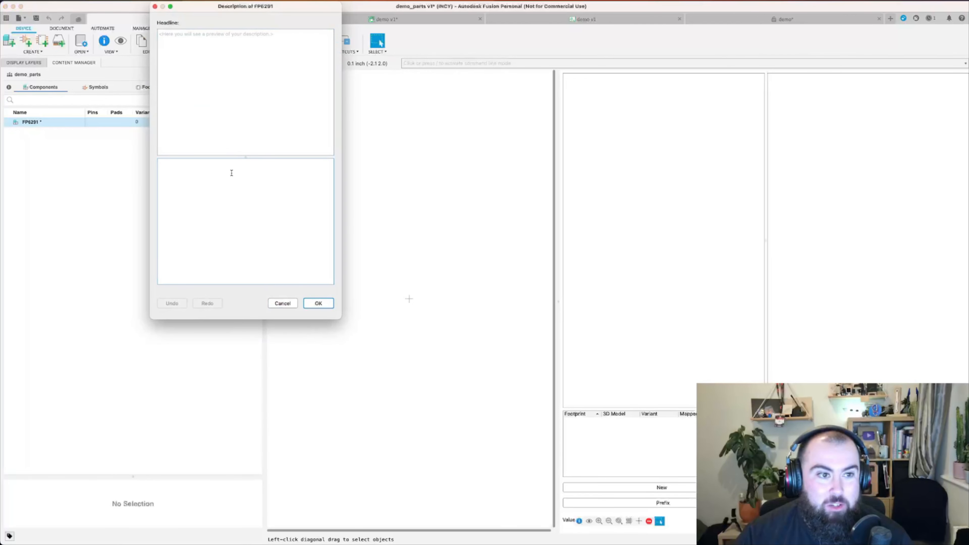
key(Return)
text(DC-DC Boost C)
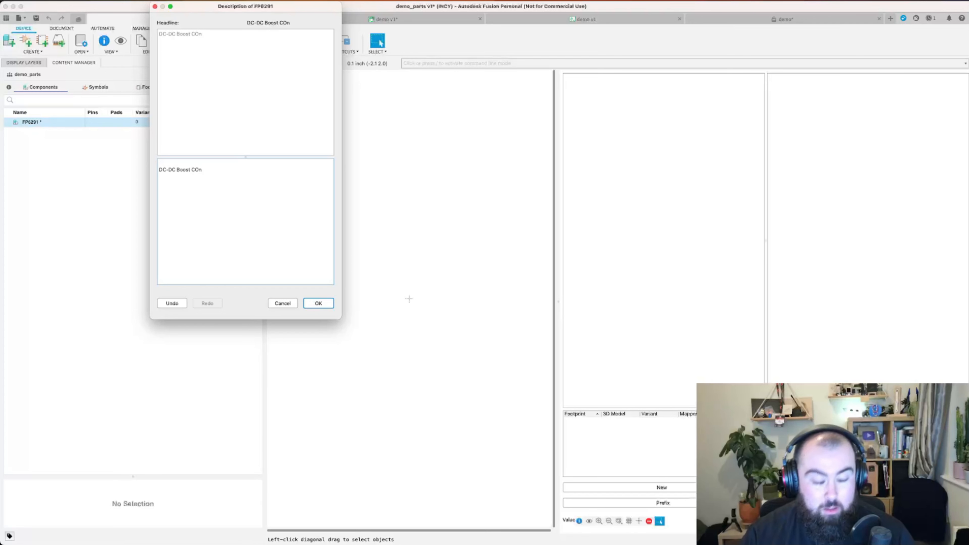
text(onvertert)
key(BackSpace)
key(BackSpace)
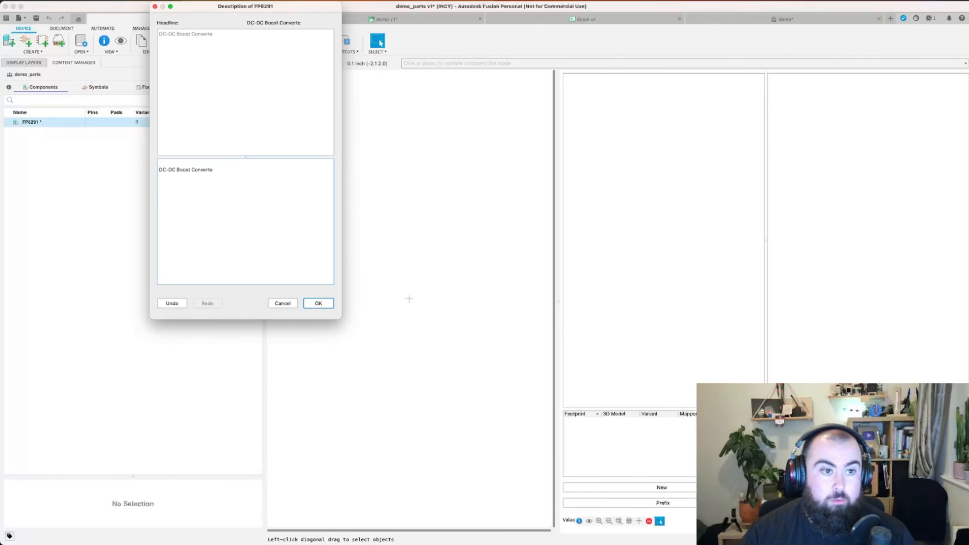
text(4r)
key(BackSpace)
key(BackSpace)
text(r)
click(318, 303)
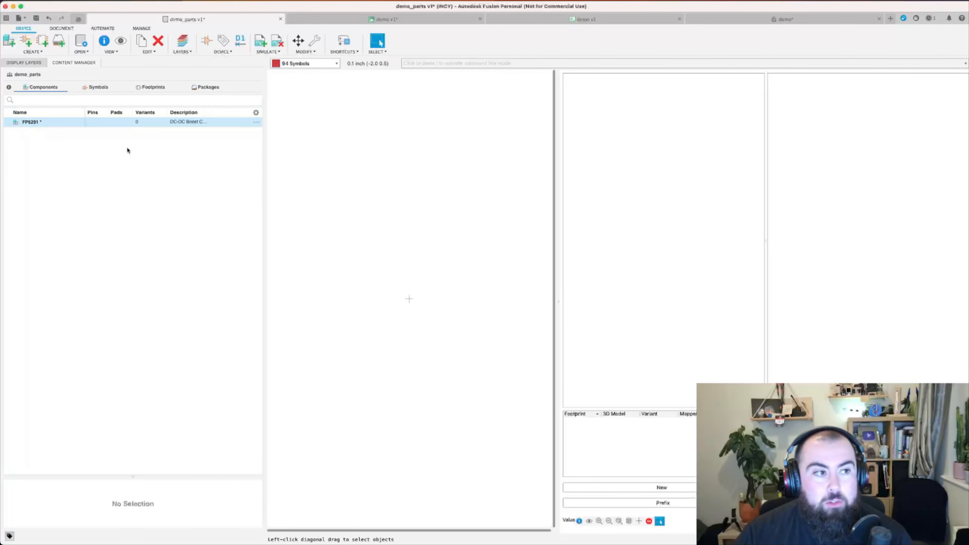
Look through the library's symbols, footprints and packages lists, then return to the footprints
click(100, 87)
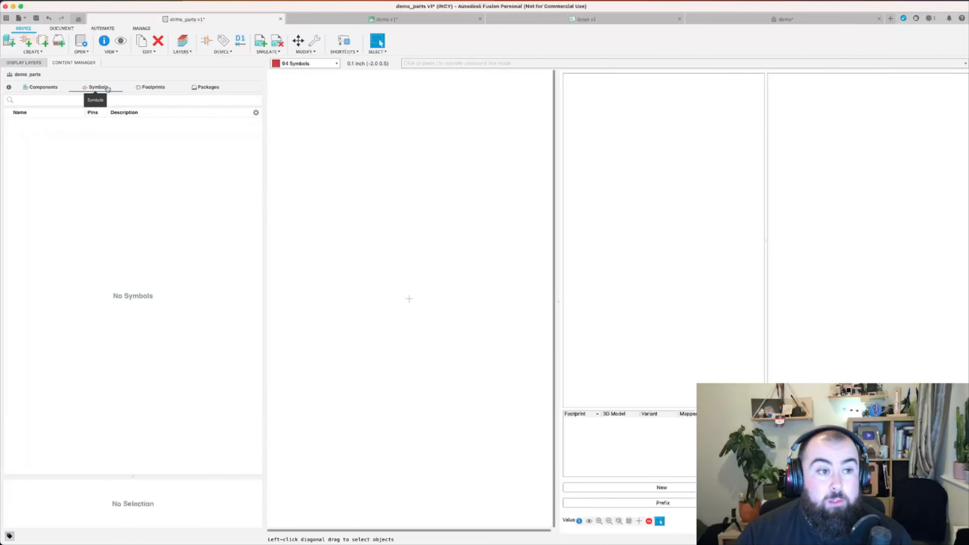
click(152, 88)
click(199, 89)
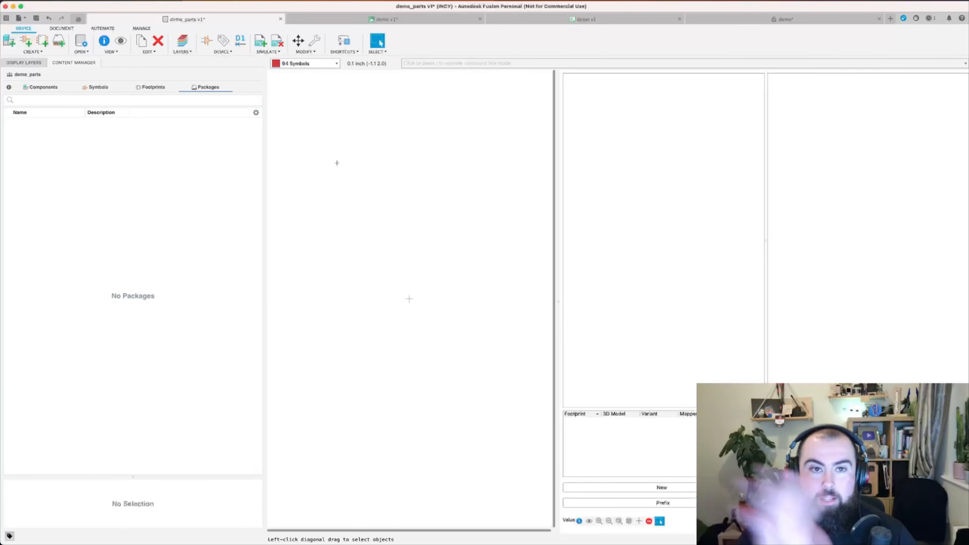
click(144, 85)
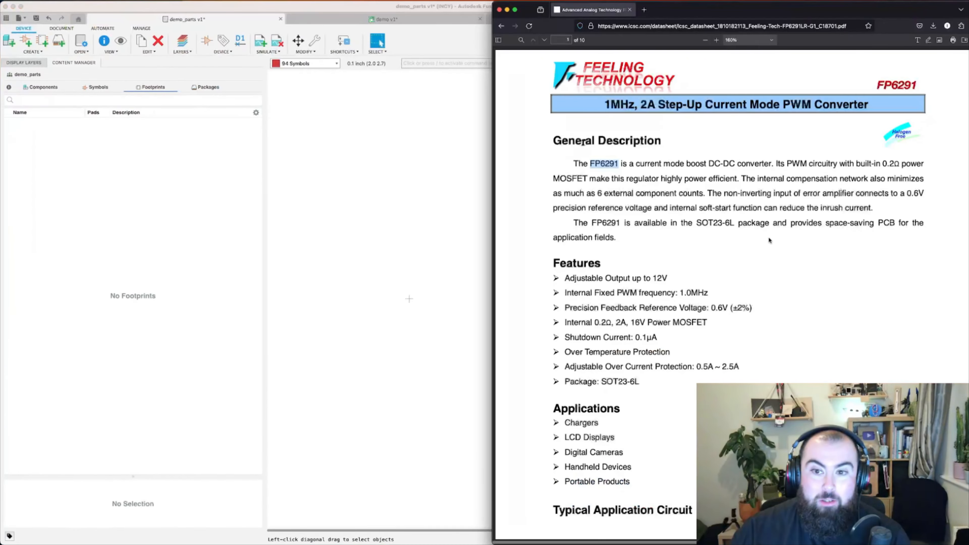
Find the SOT23-6L Package Outline in the datasheet and examine its drawing and dimension table
scroll(828, 181, down, 15)
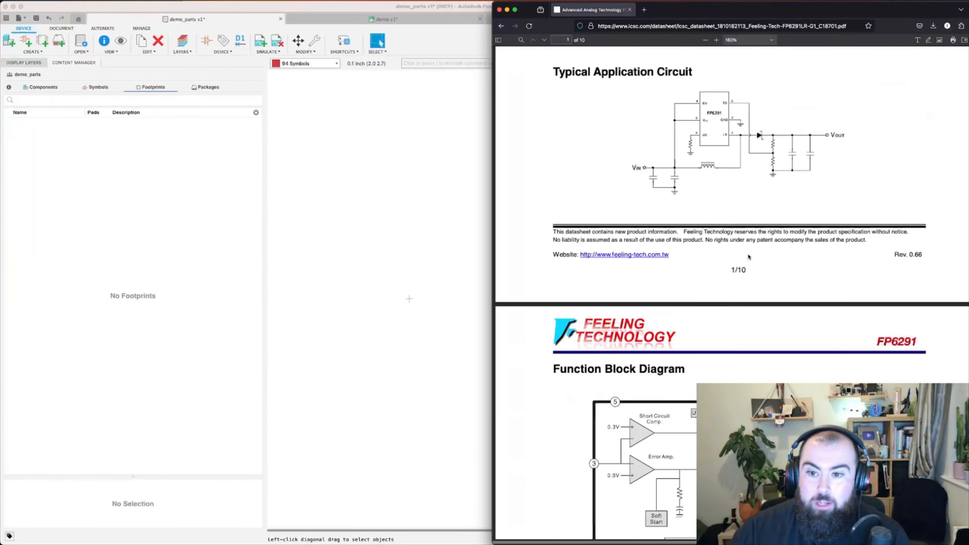
scroll(748, 254, down, 20)
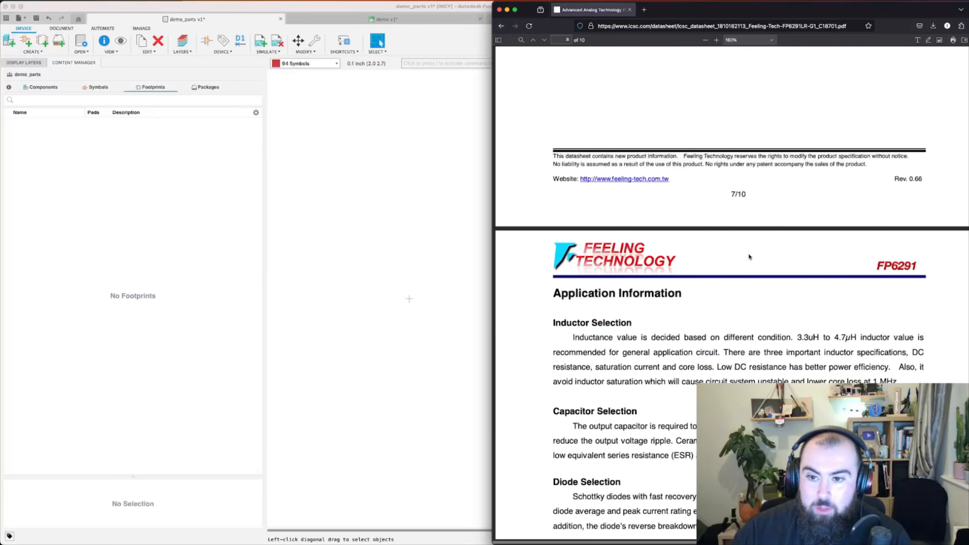
scroll(749, 255, down, 15)
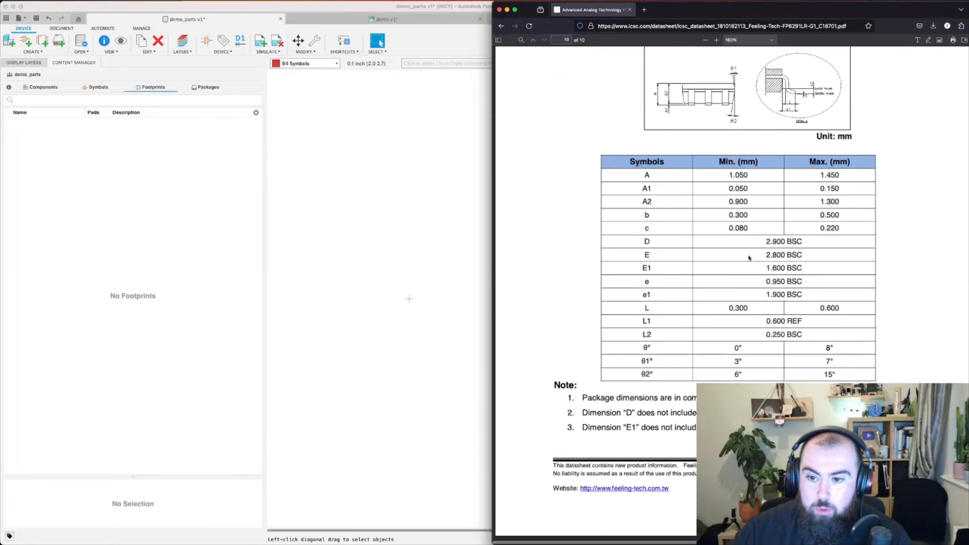
scroll(790, 247, up, 15)
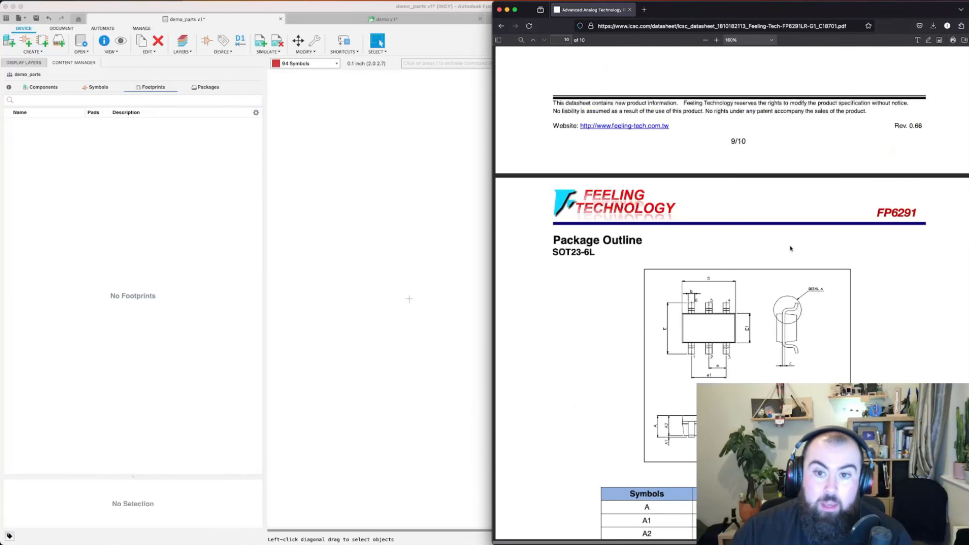
scroll(790, 248, up, 5)
scroll(746, 245, up, 15)
scroll(746, 246, down, 15)
scroll(746, 246, down, 15)
scroll(749, 253, up, 8)
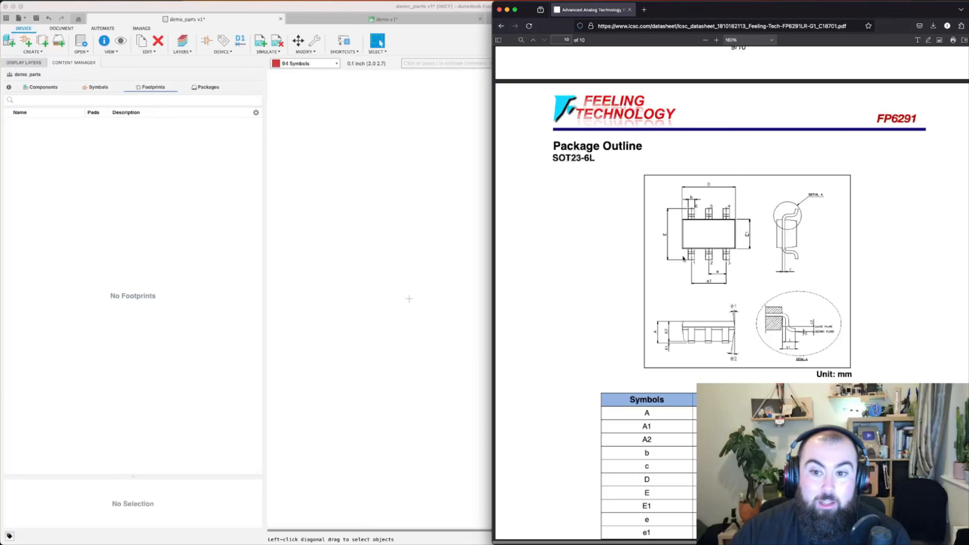
scroll(765, 218, down, 1)
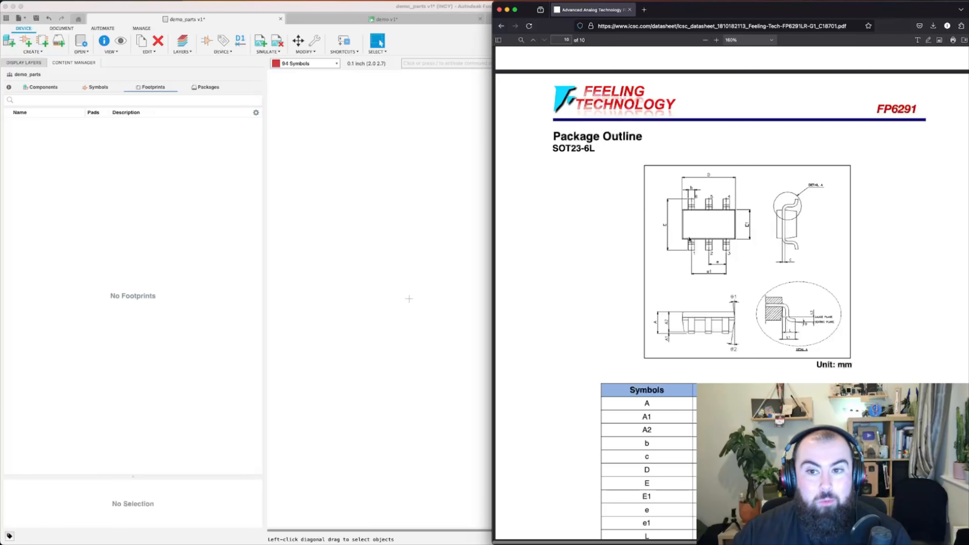
scroll(712, 207, down, 1)
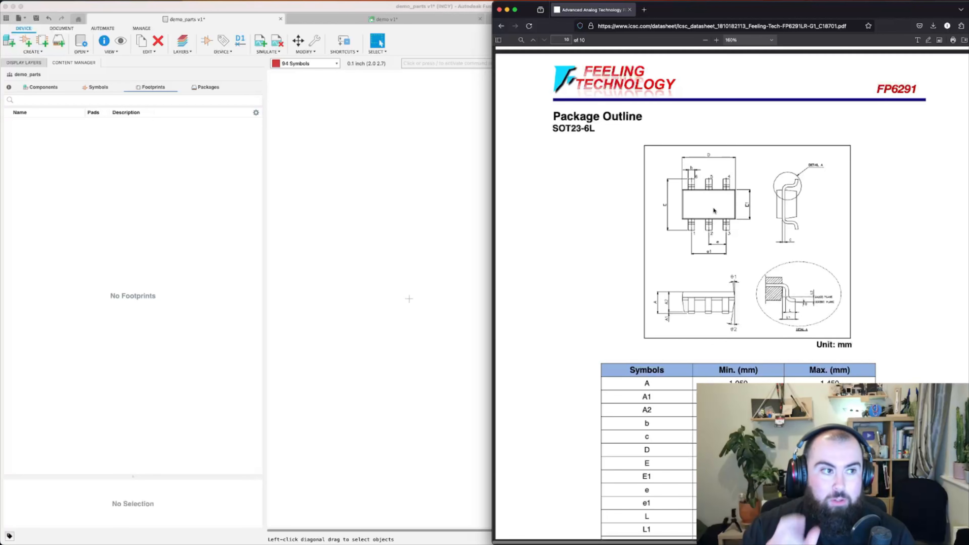
Return to Fusion and review the library's packages, footprints, symbols and components lists
click(223, 139)
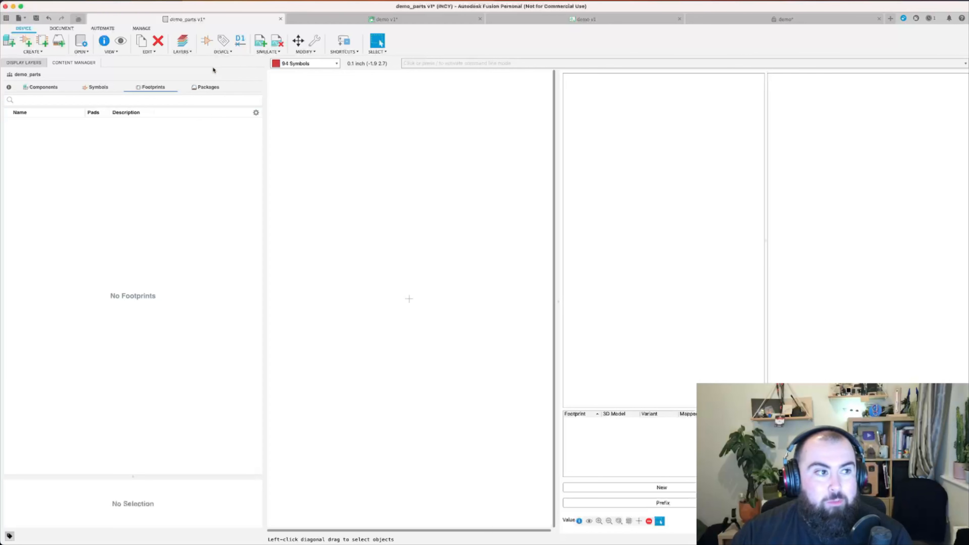
click(208, 85)
click(154, 88)
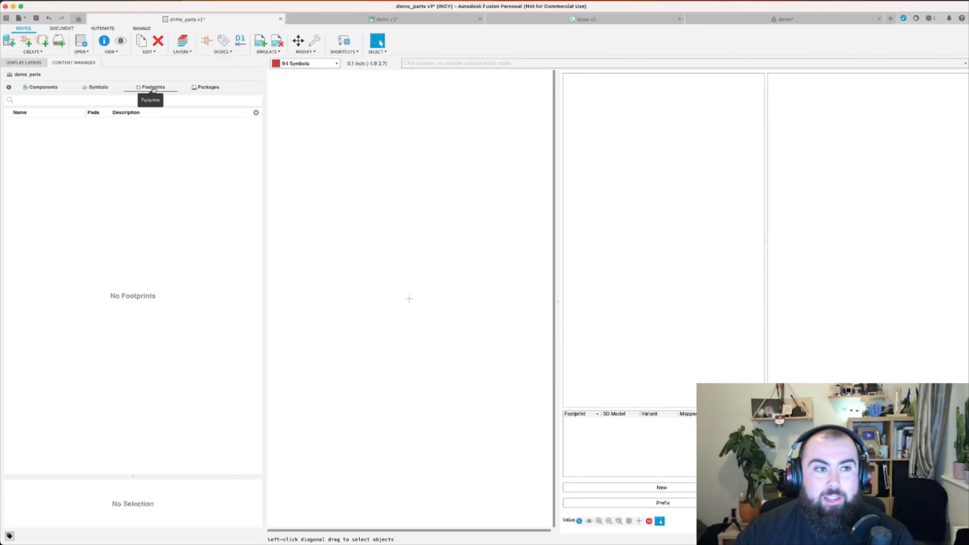
click(99, 87)
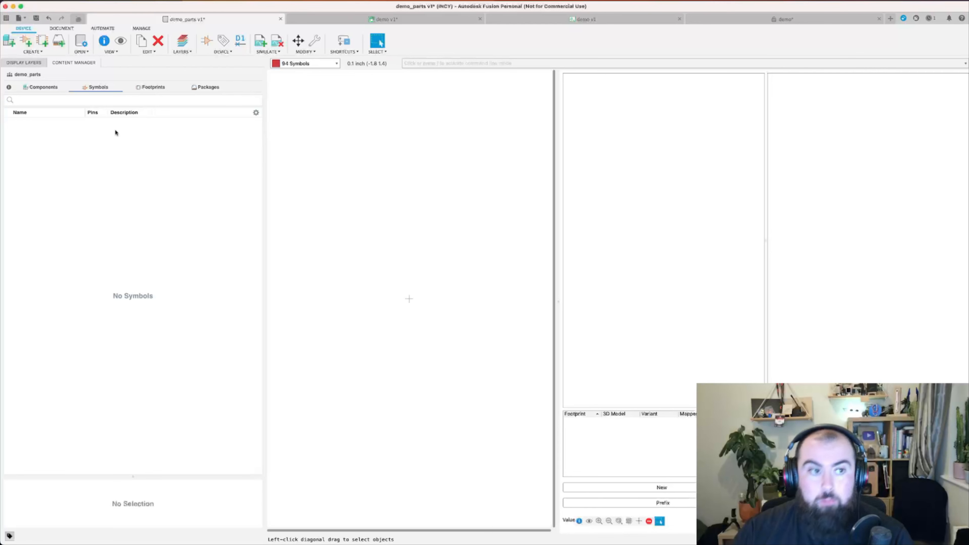
click(43, 88)
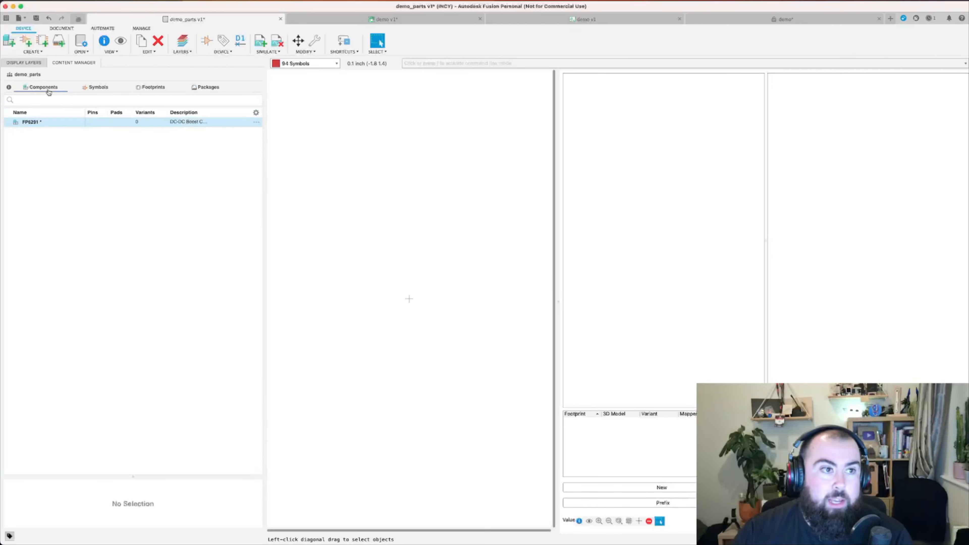
click(207, 88)
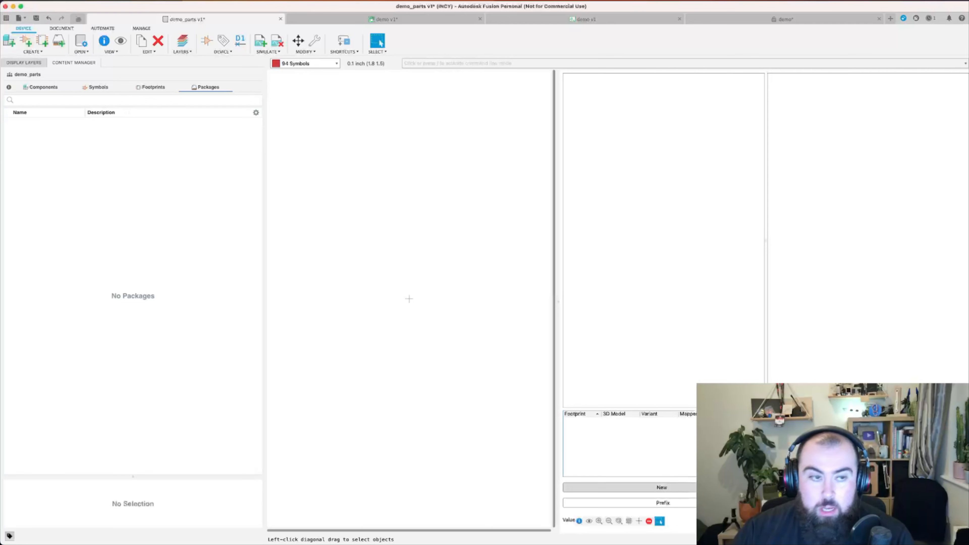
click(41, 88)
click(57, 123)
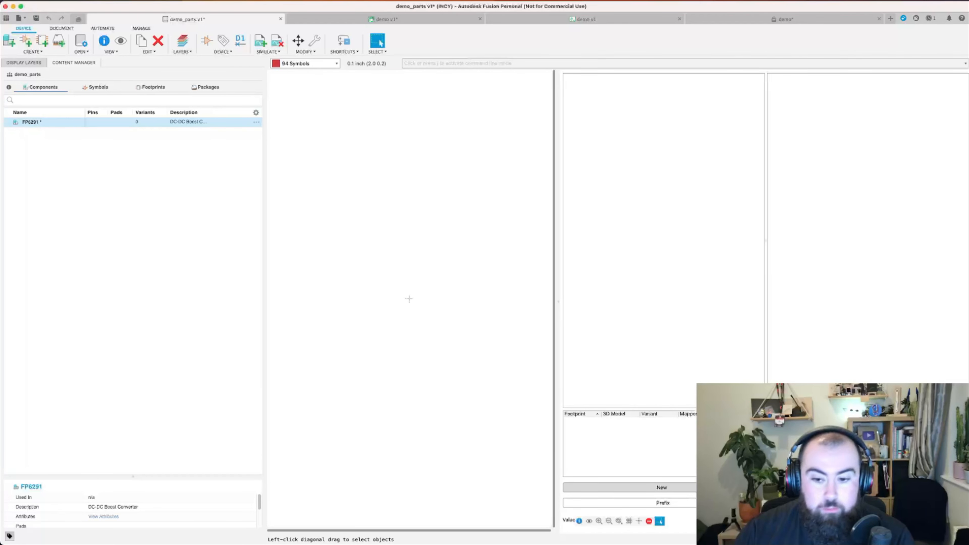
click(661, 487)
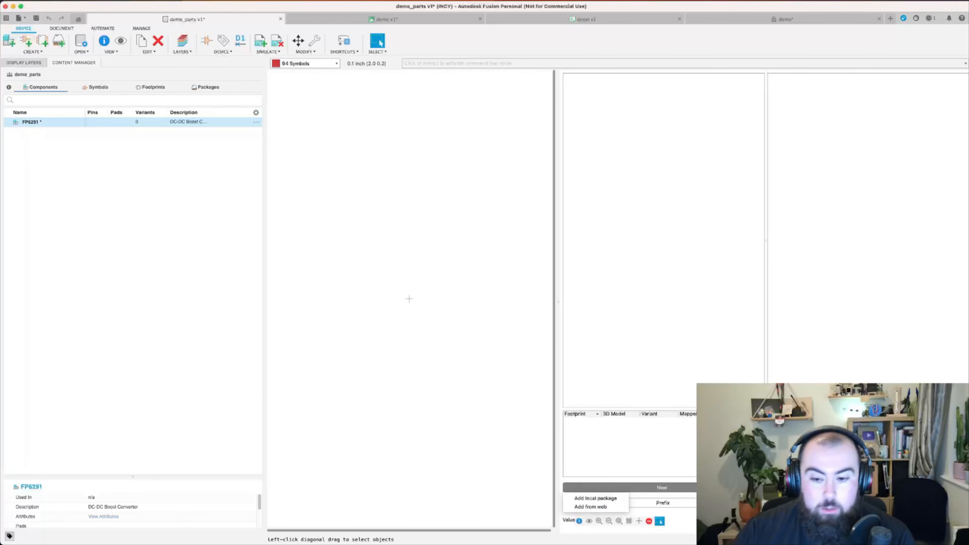
click(600, 501)
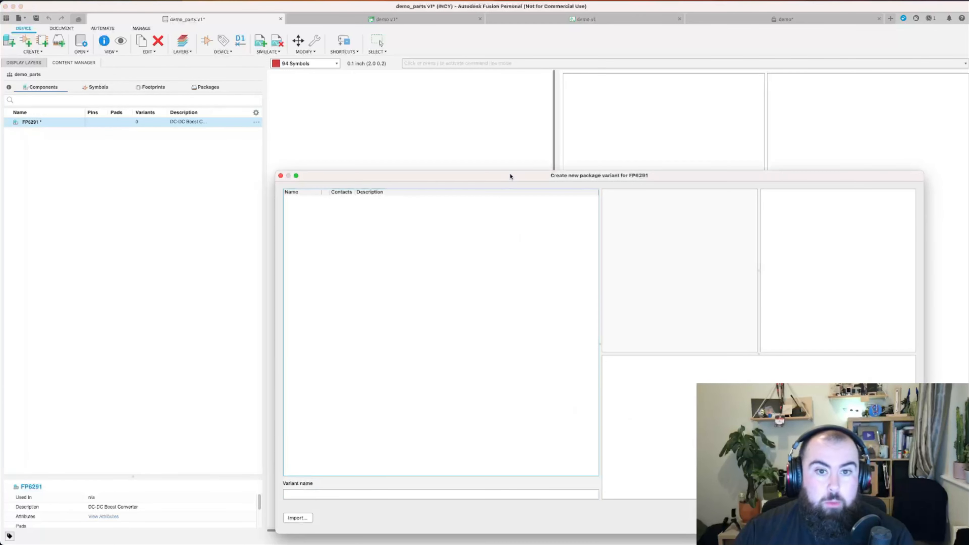
drag(504, 182, 370, 114)
click(733, 449)
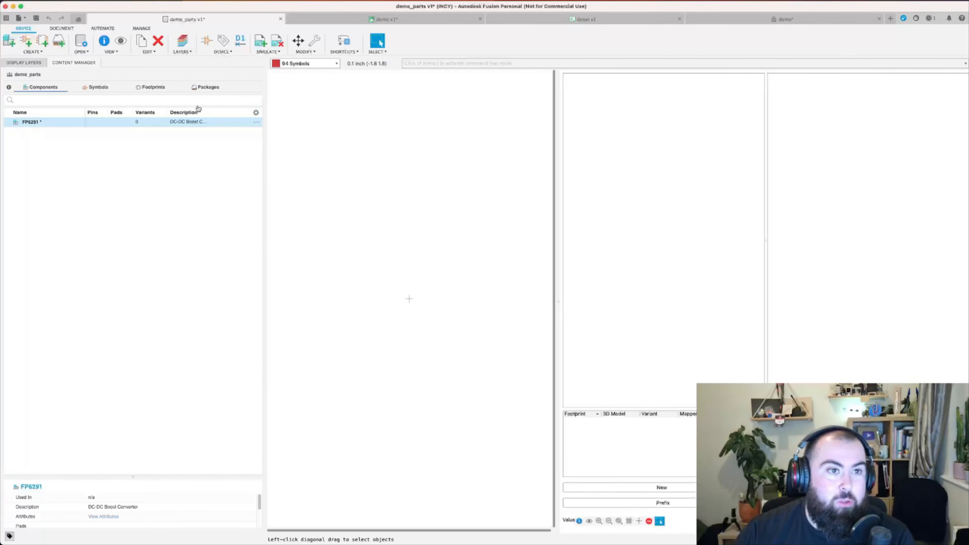
Start a new package in the library and move the package generator next to the browser, clear of the window's edge
click(201, 87)
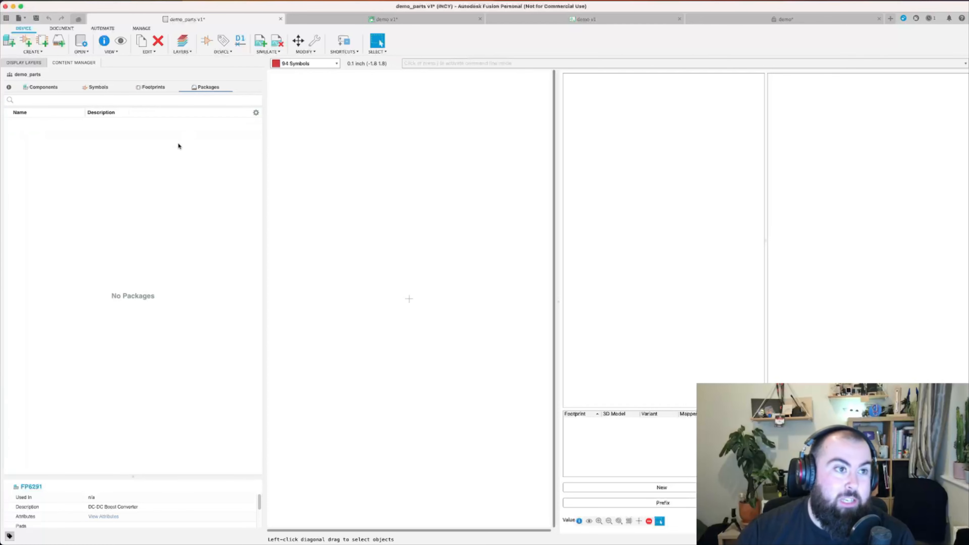
click(58, 42)
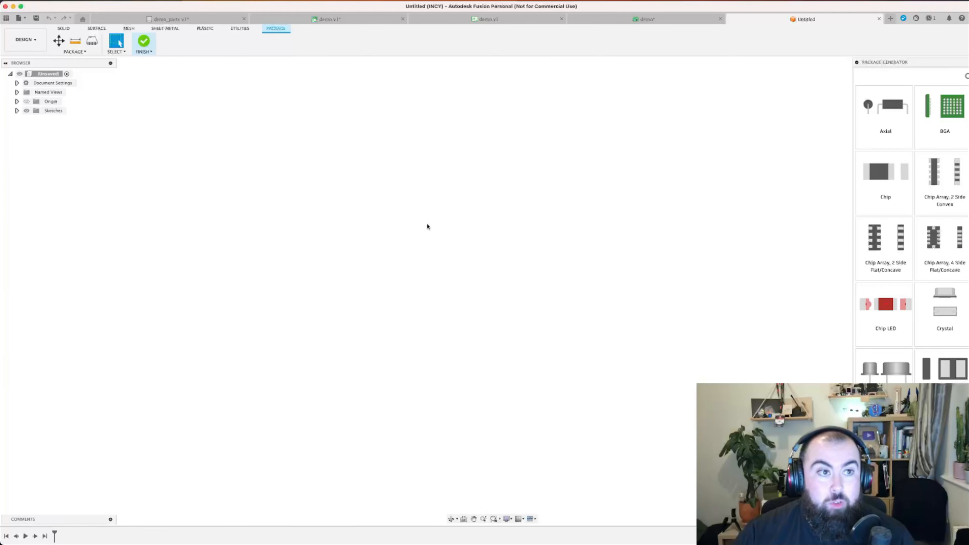
drag(912, 62, 345, 58)
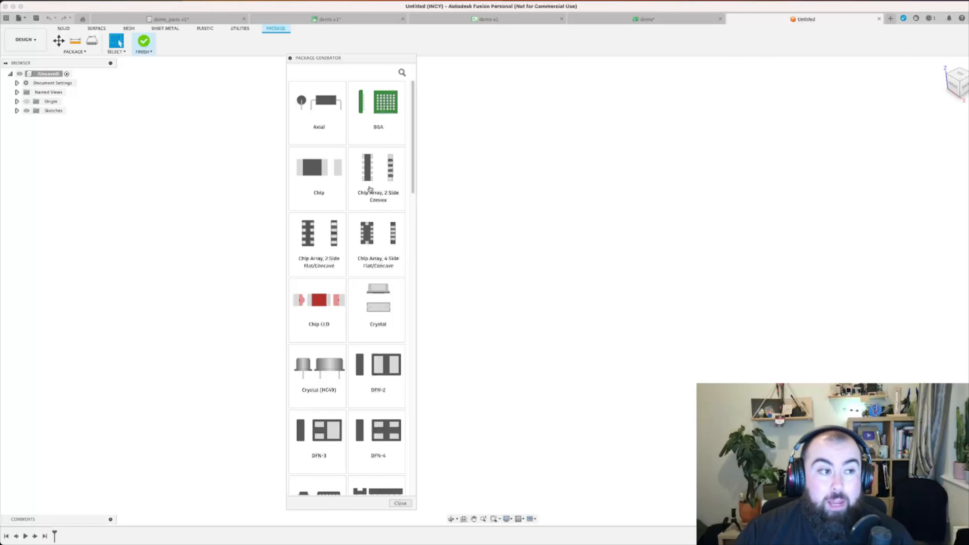
Choose the SOT23 type in the package generator, then reposition and widen the SOT23 generator dialog
scroll(370, 184, down, 2)
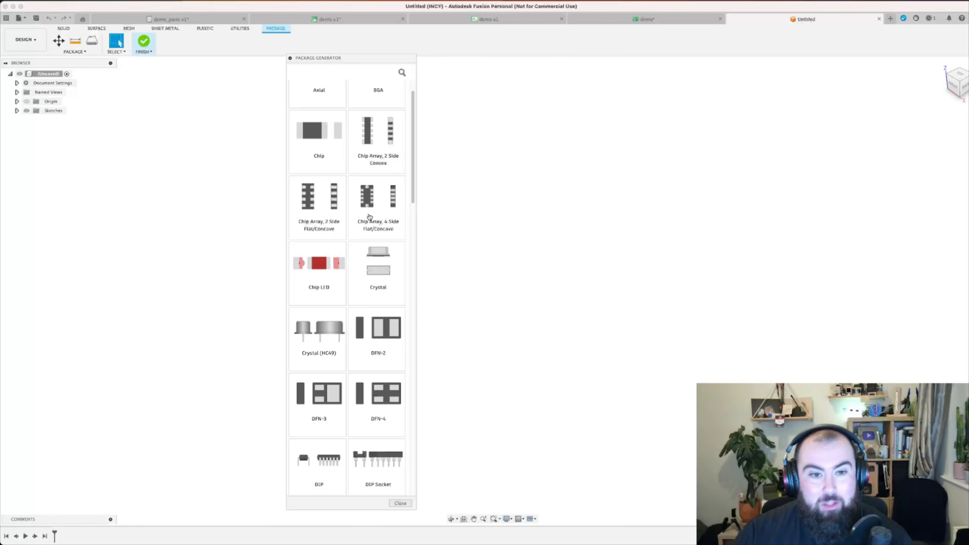
scroll(369, 216, down, 7)
scroll(359, 197, down, 6)
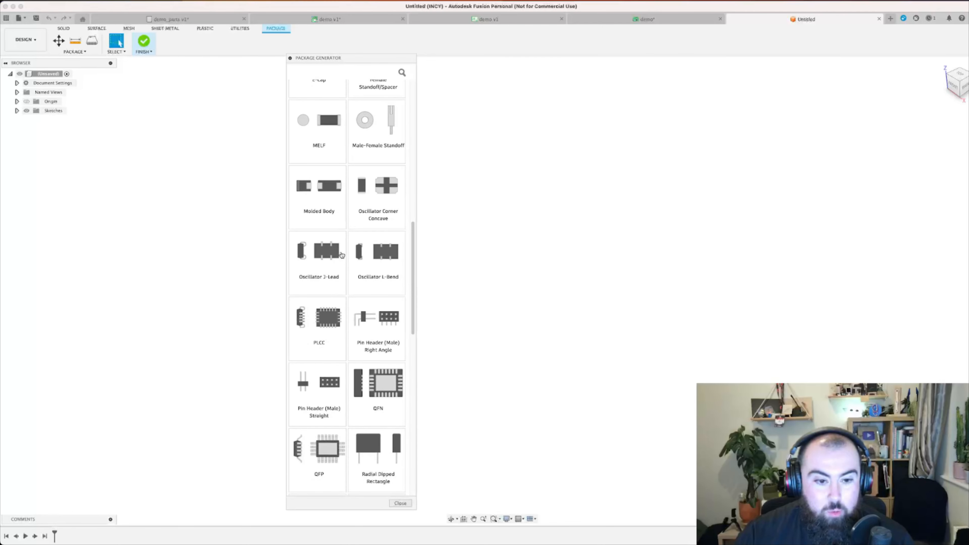
scroll(342, 255, down, 6)
scroll(342, 223, down, 5)
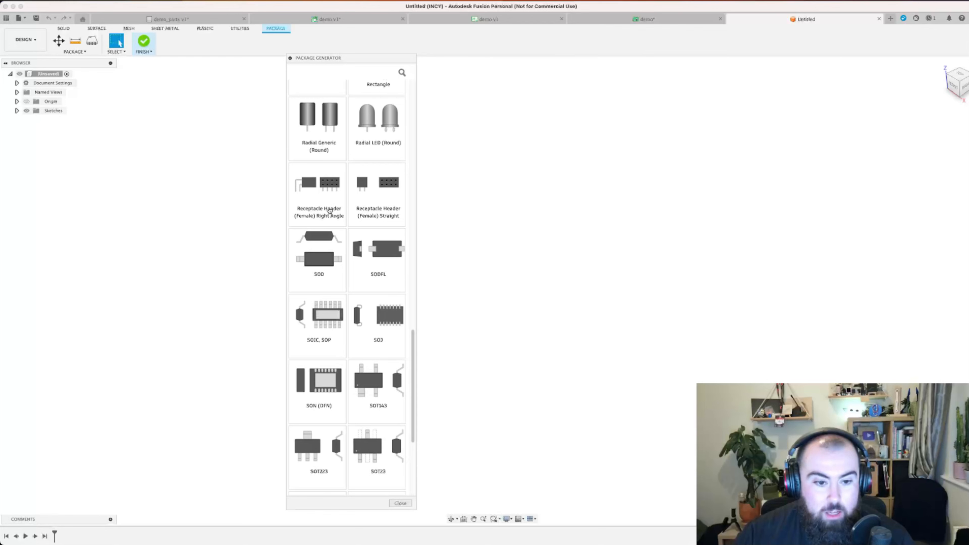
scroll(329, 210, down, 5)
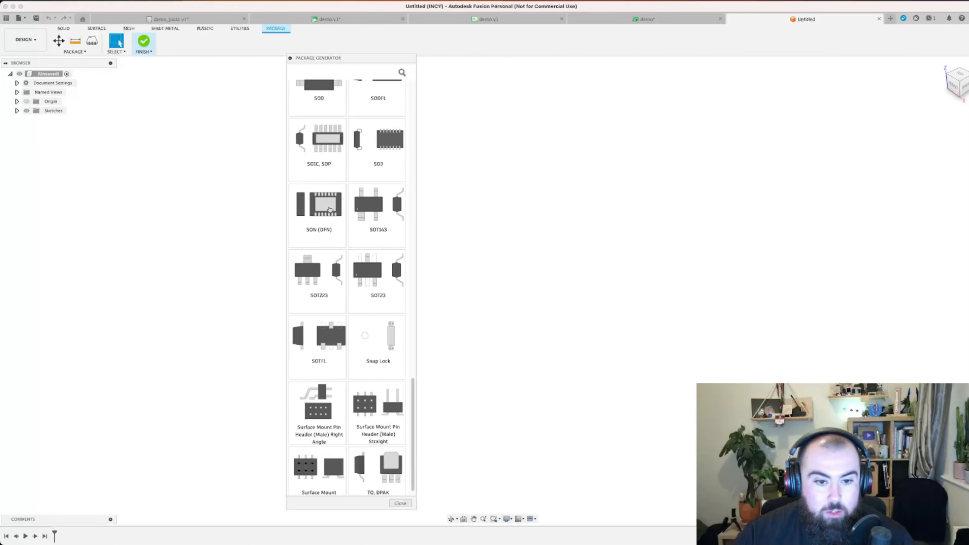
click(375, 274)
drag(520, 124, 326, 101)
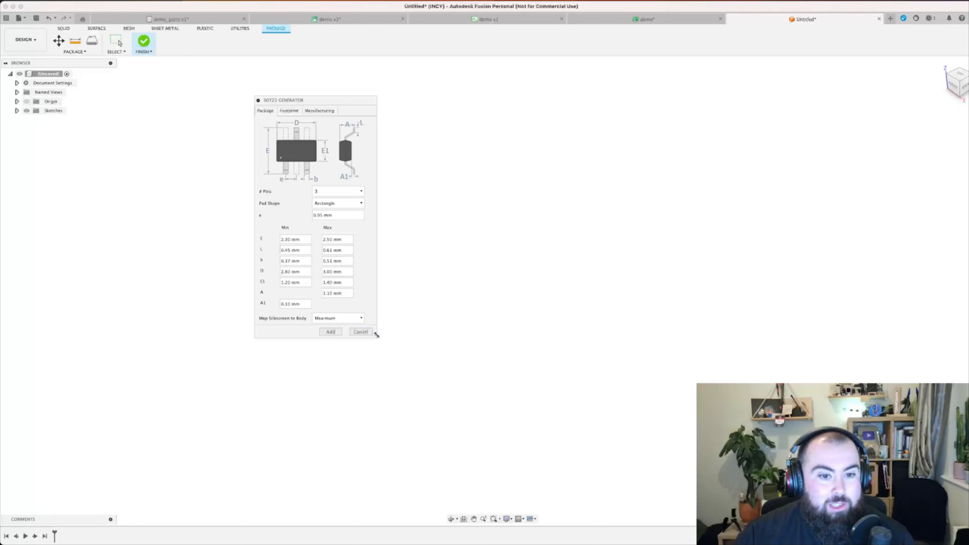
drag(376, 334, 455, 343)
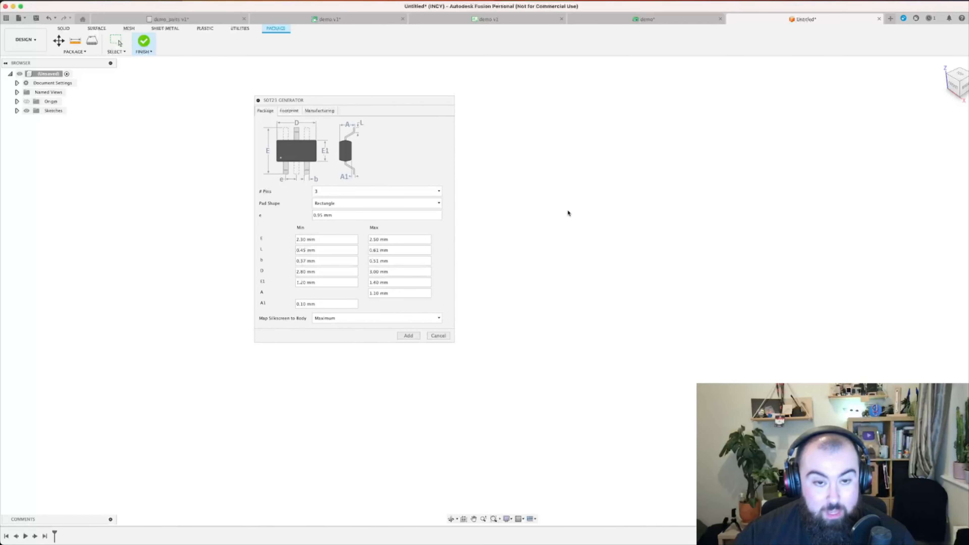
Place the Fusion window beside the datasheet's package drawing and dimension table, and reposition the SOT23 generator dialog within it
key(ctrl+alt+Left)
drag(375, 106, 321, 143)
scroll(805, 231, down, 4)
scroll(805, 232, down, 1)
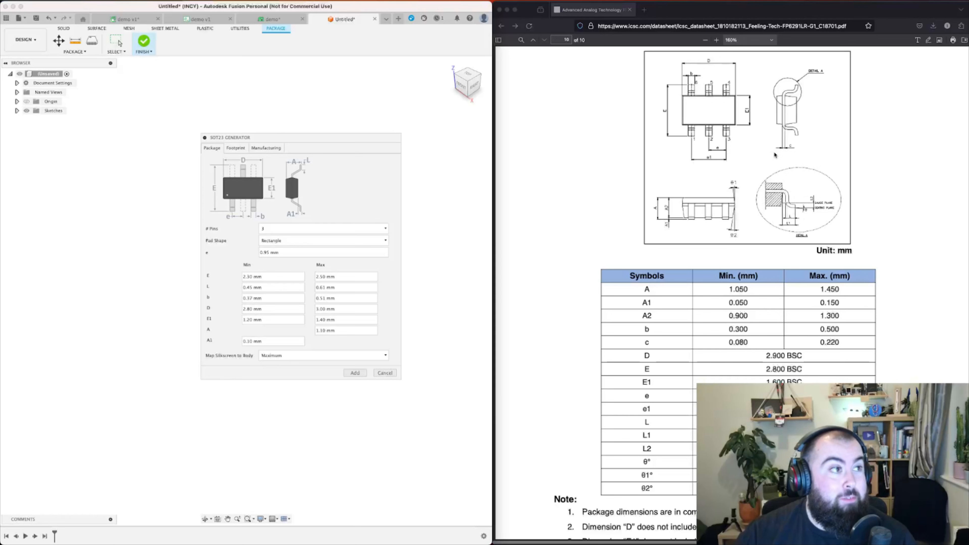
scroll(721, 76, up, 1)
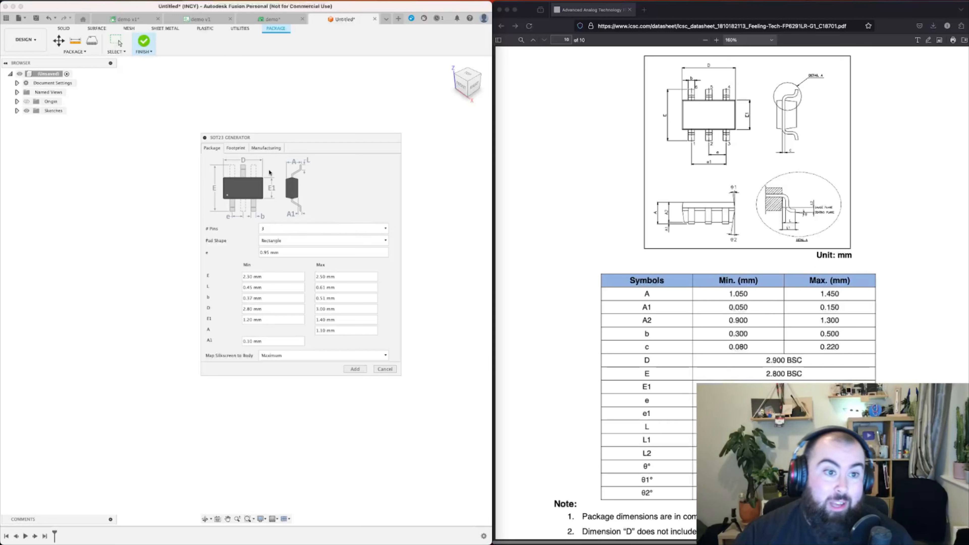
Set the SOT23 package to 6 pins and its E dimension to 2.80 mm for both minimum and maximum
click(325, 228)
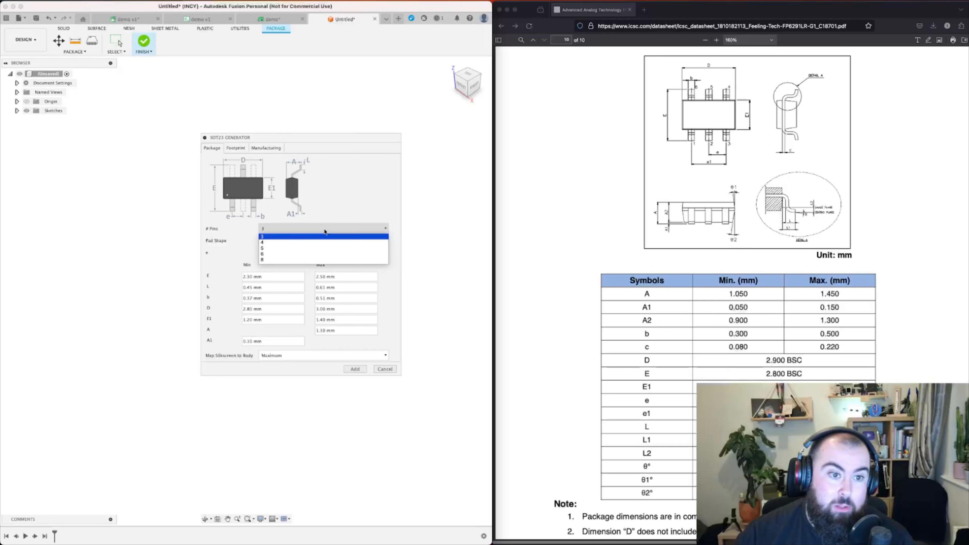
click(295, 254)
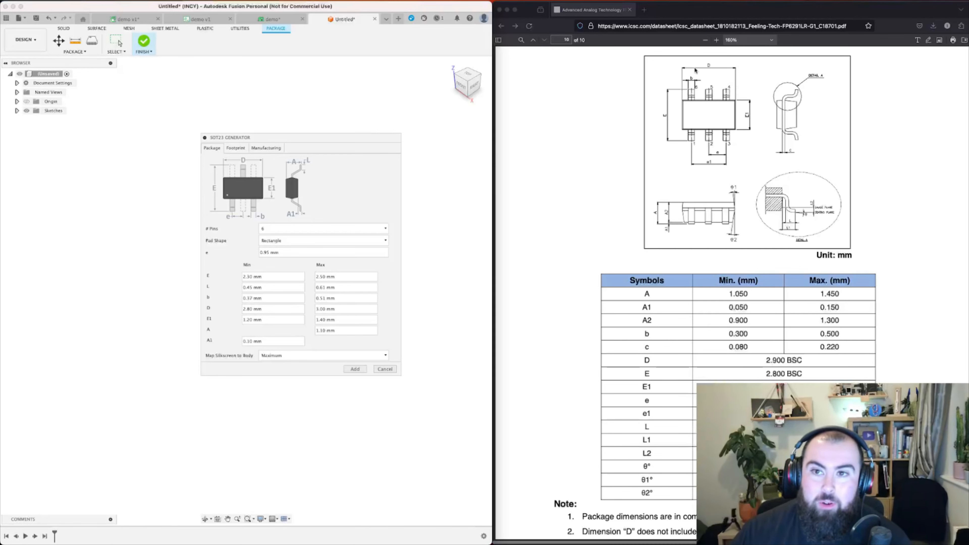
click(707, 131)
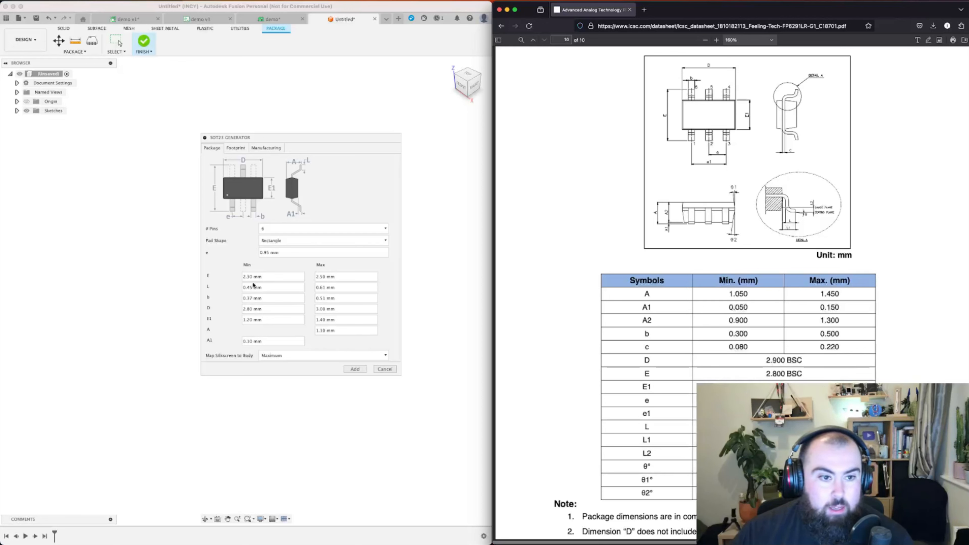
click(249, 277)
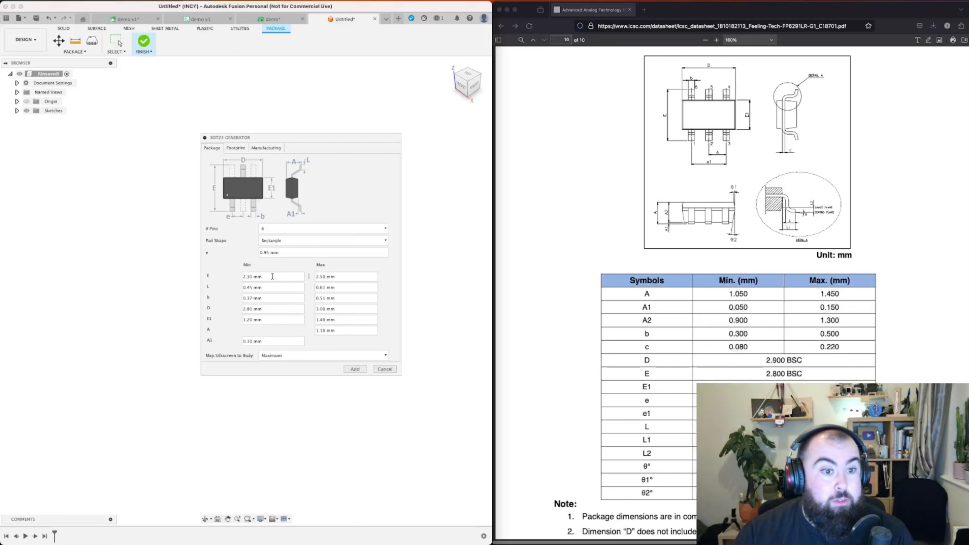
key(BackSpace)
text(8)
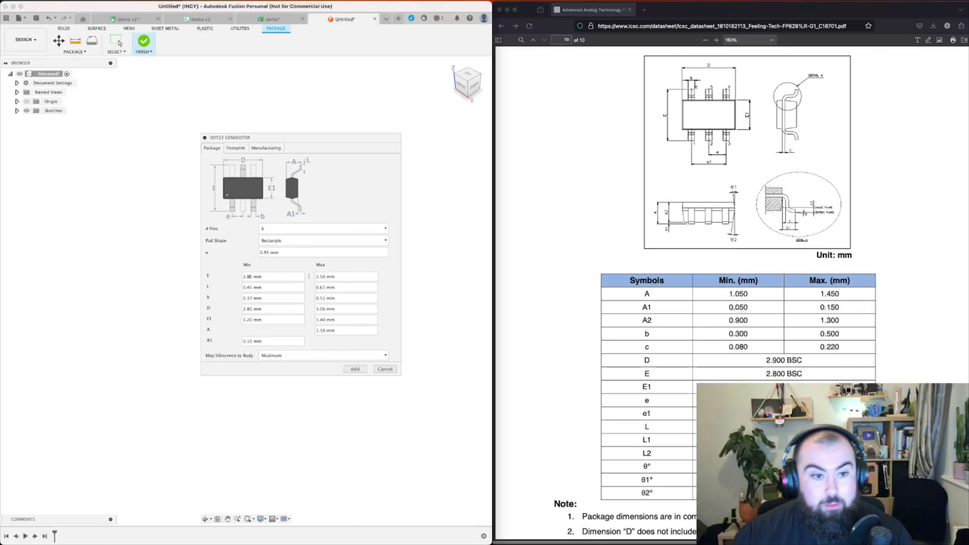
click(335, 279)
key(BackSpace)
text(8)
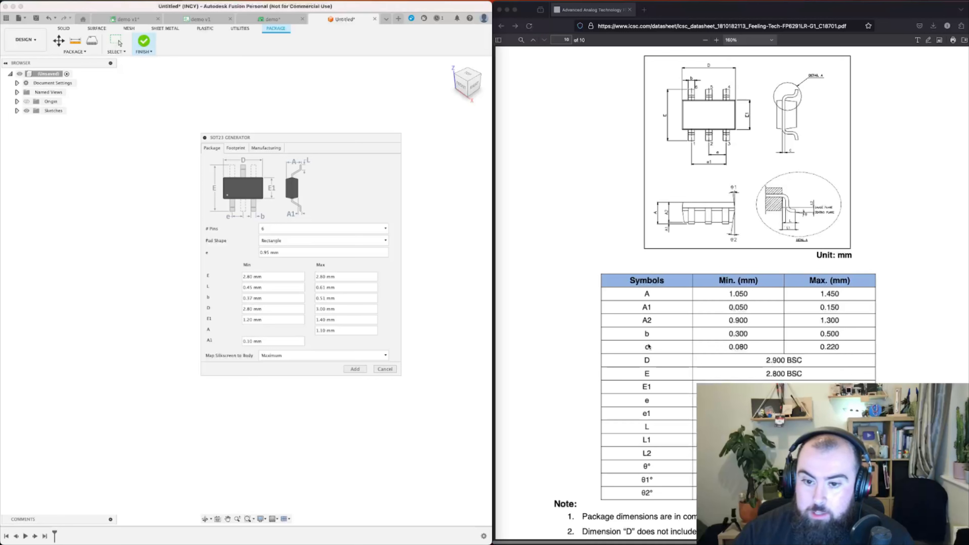
Set L to 0.3 mm minimum and 0.60 mm maximum, and b to 0.3 mm minimum and 0.5 mm maximum
click(255, 287)
key(BackSpace)
text(3)
click(348, 291)
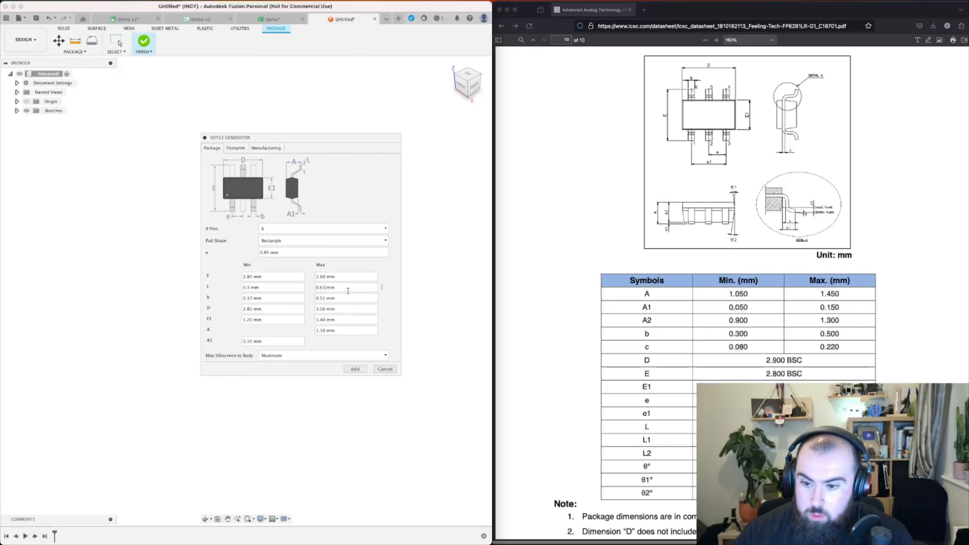
key(BackSpace)
text(0)
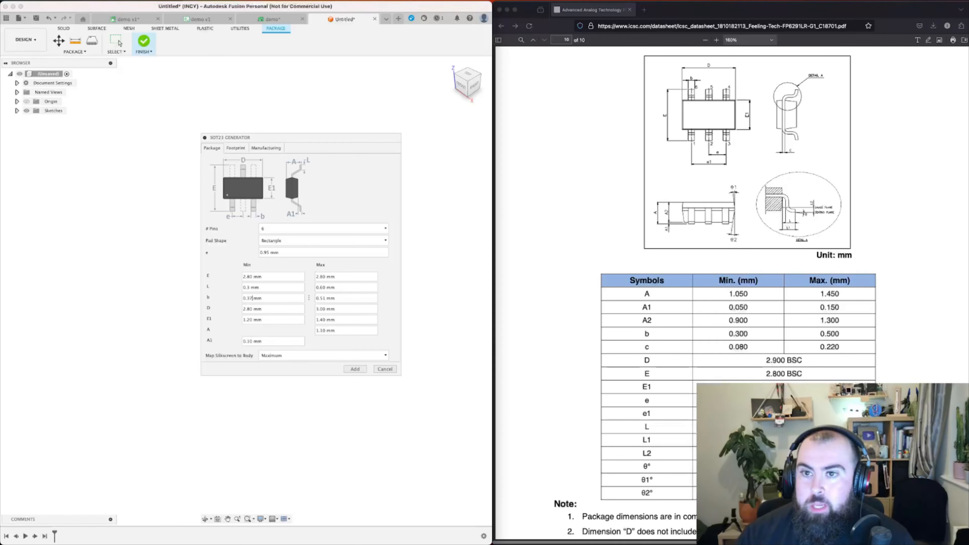
key(BackSpace)
click(325, 298)
key(BackSpace)
Set the package's D dimension to 2.90 mm for both minimum and maximum
click(251, 309)
key(BackSpace)
text(9)
click(317, 310)
key(BackSpace)
text(2)
key(Right)
key(Right)
key(BackSpace)
text(9)
Set the package's E1 dimension to 1.60 mm for both minimum and maximum
key(Left)
key(Left)
key(Left)
key(Left)
key(BackSpace)
text(9)
click(323, 320)
key(BackSpace)
text(9)
Generate the package with a maximum A of 1.45 mm and a minimum A1 of 0.05 mm
click(326, 331)
key(BackSpace)
key(BackSpace)
text(45)
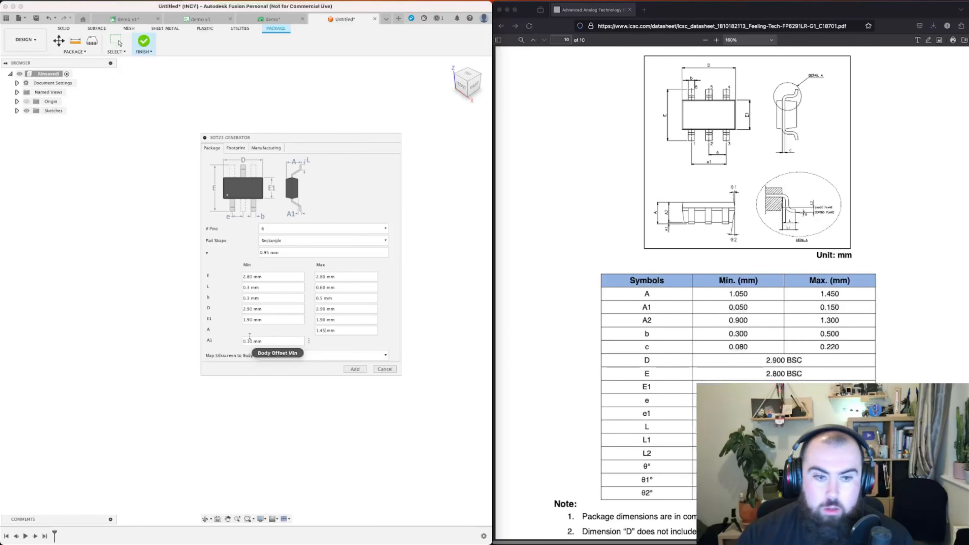
click(250, 341)
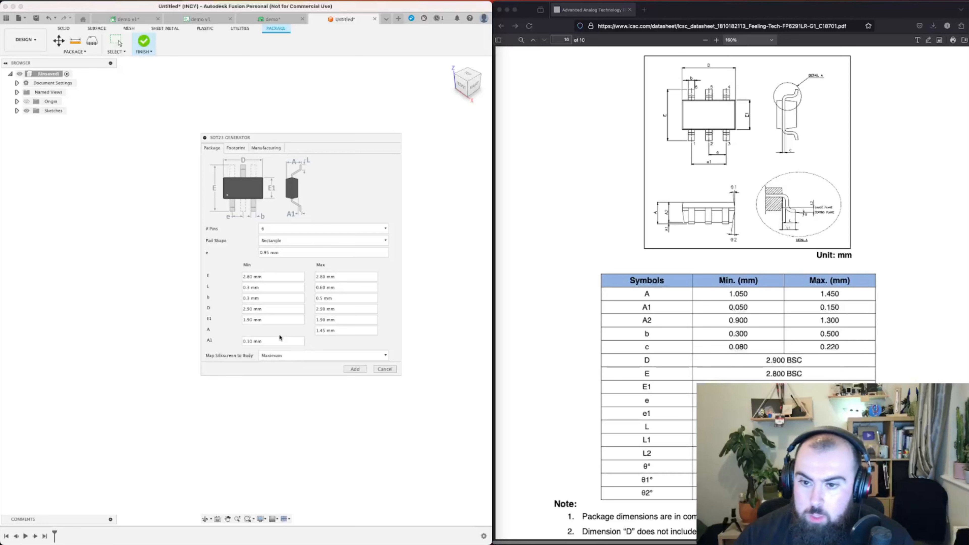
key(BackSpace)
text(05)
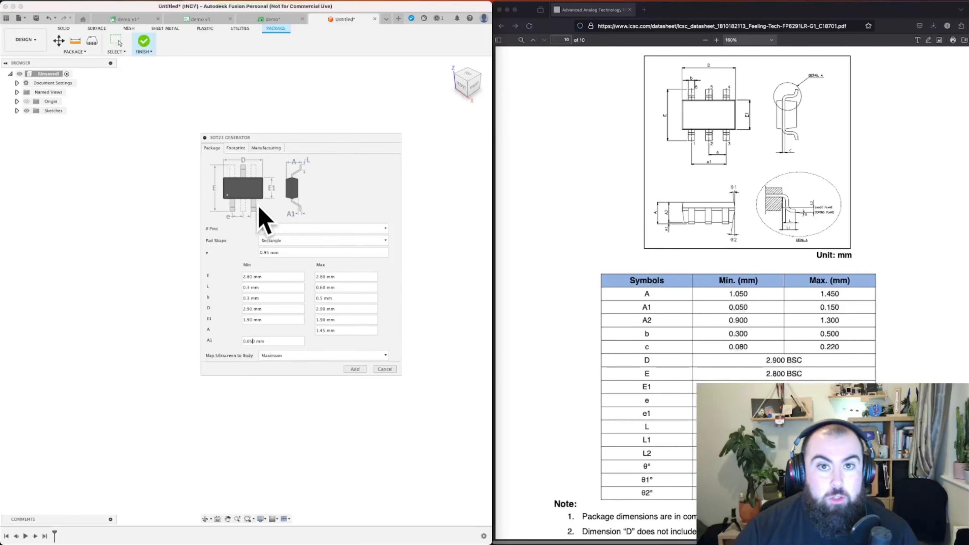
click(355, 369)
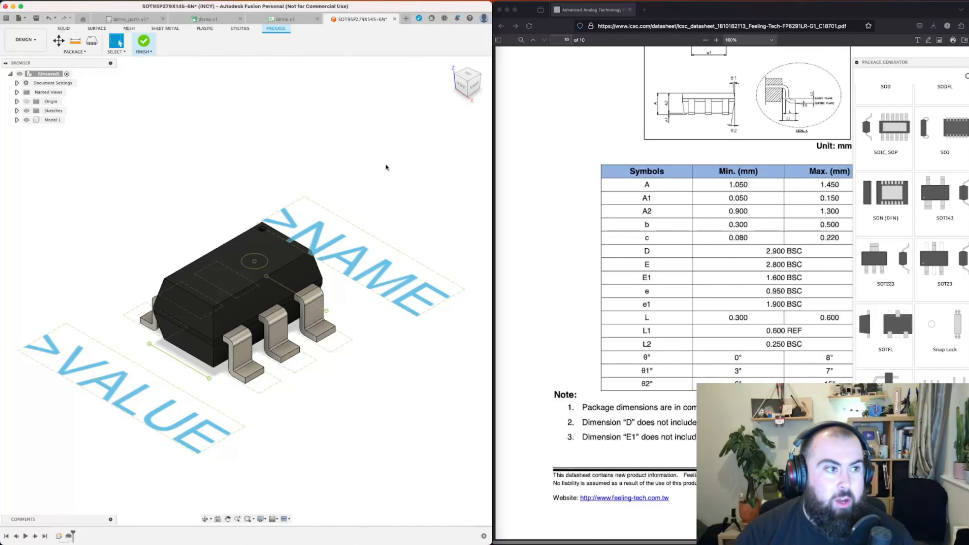
Enlarge the Fusion window and examine the generated package's body, leads and pads from several sides
key(ctrl+alt+Return)
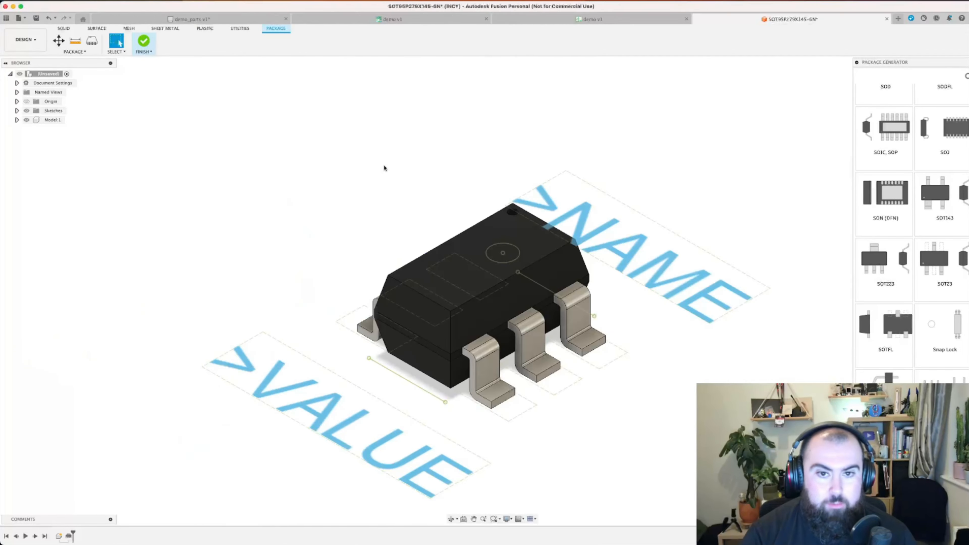
scroll(472, 279, down, 3)
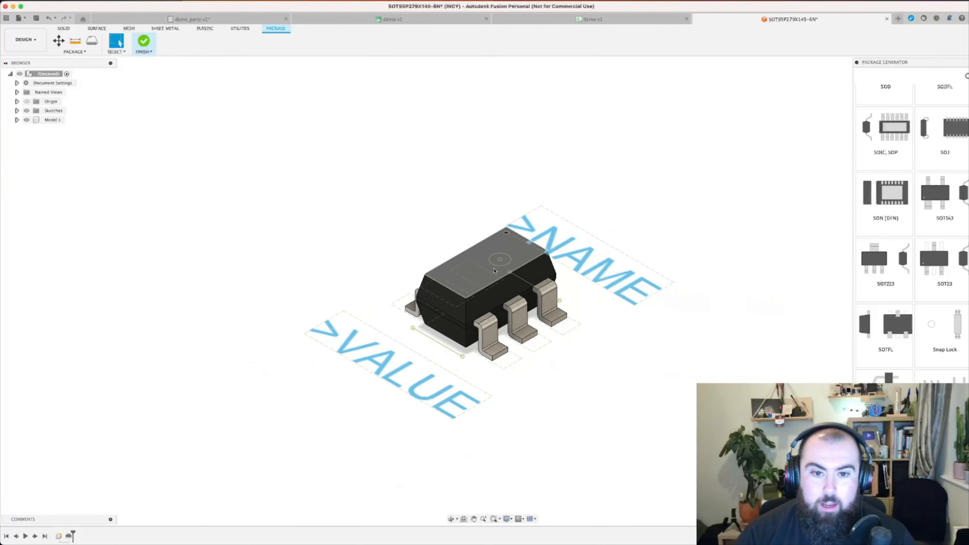
shift+middle_drag(421, 216, 513, 191)
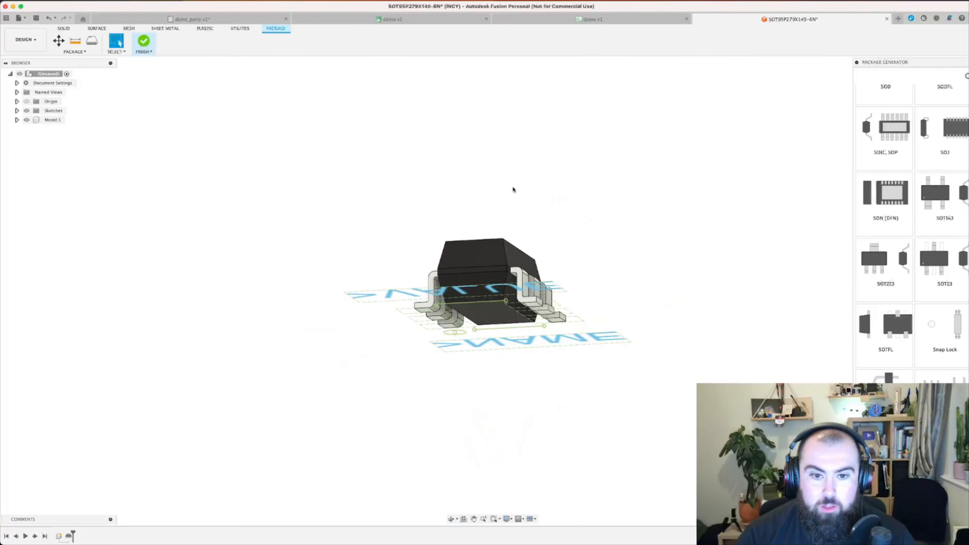
shift+middle_drag(539, 412, 504, 322)
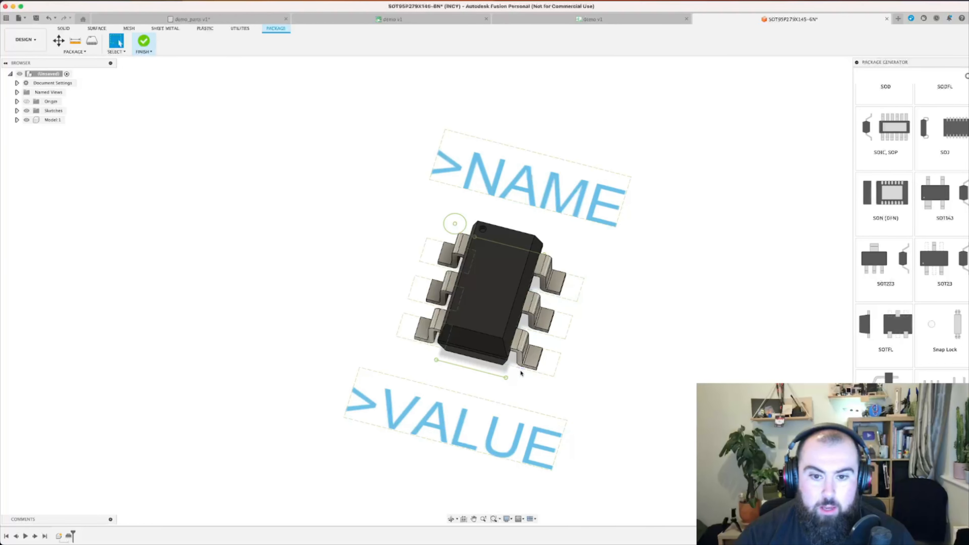
mouse_move(643, 330)
shift+middle_down()
mouse_move(659, 353)
mouse_move(661, 319)
mouse_move(669, 325)
mouse_move(656, 319)
shift+middle_up()
mouse_move(595, 331)
shift+middle_down()
mouse_move(586, 313)
mouse_move(587, 330)
shift+middle_up()
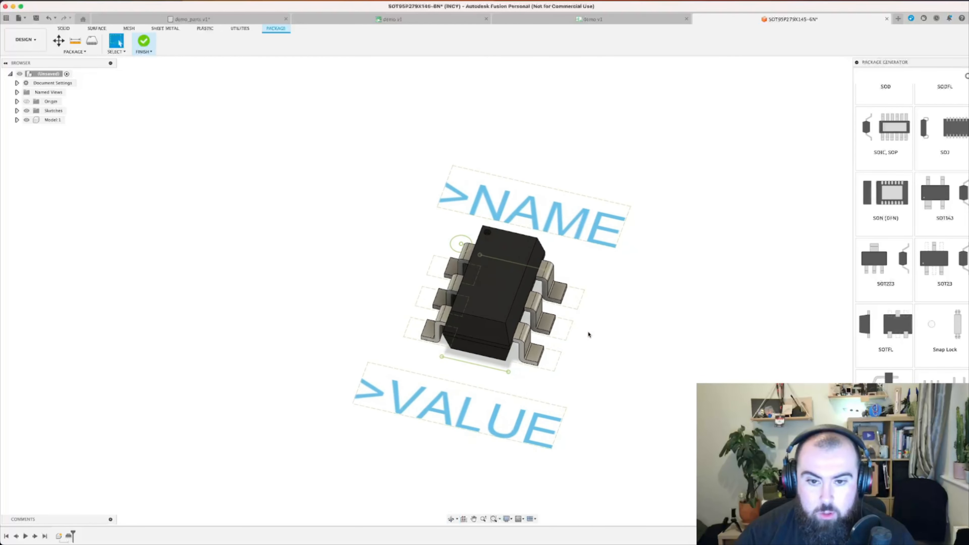
scroll(576, 320, up, 10)
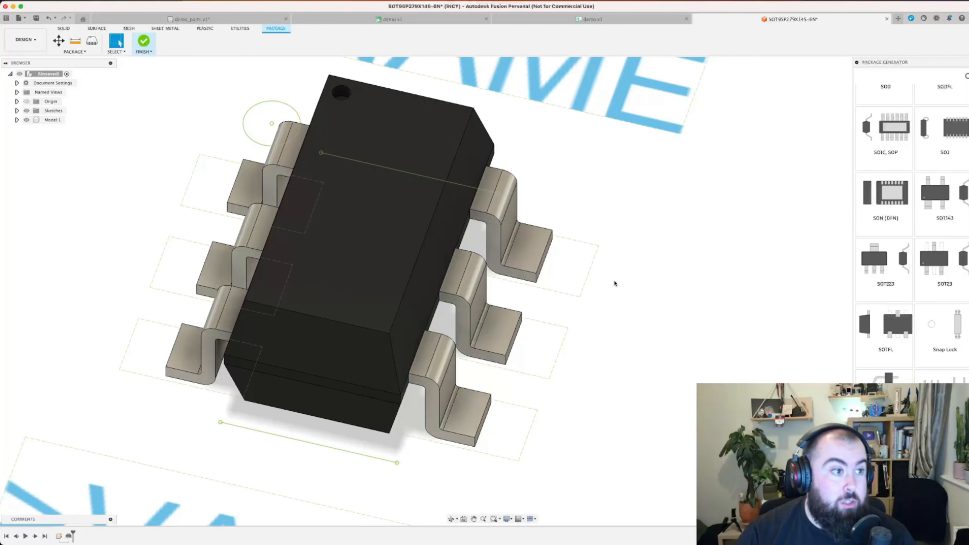
scroll(602, 292, up, 1)
scroll(603, 292, down, 5)
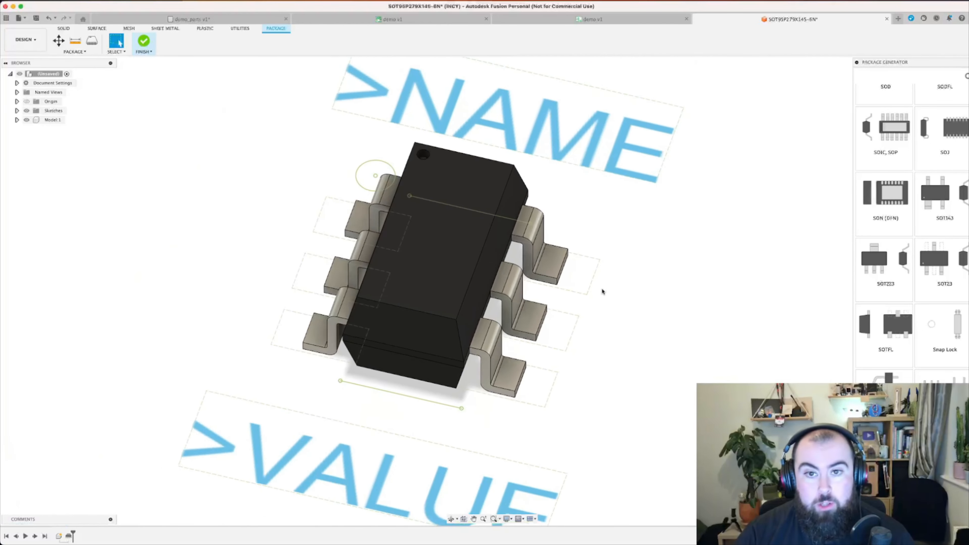
scroll(602, 289, up, 1)
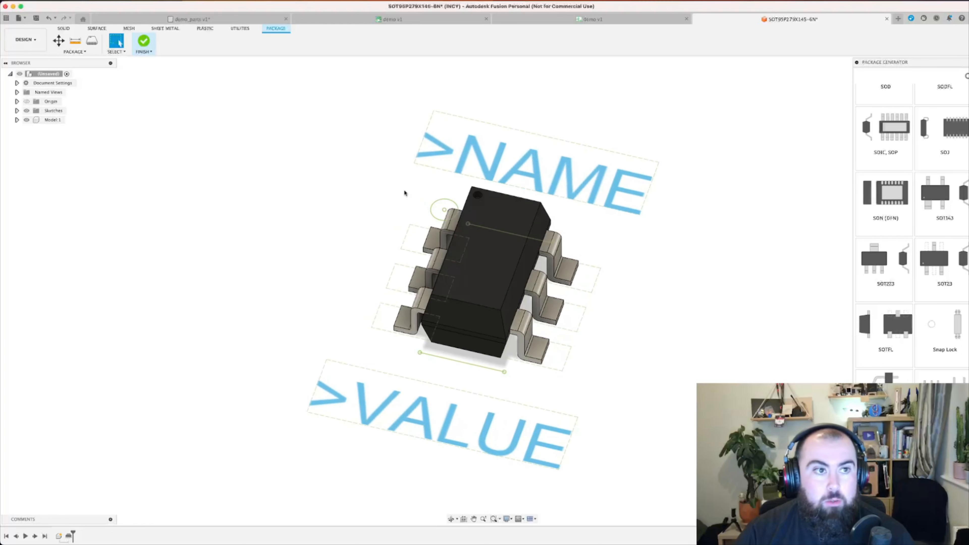
Finish the package and save it as FP6291 in the custom_packages folder of the component_demo project
click(144, 42)
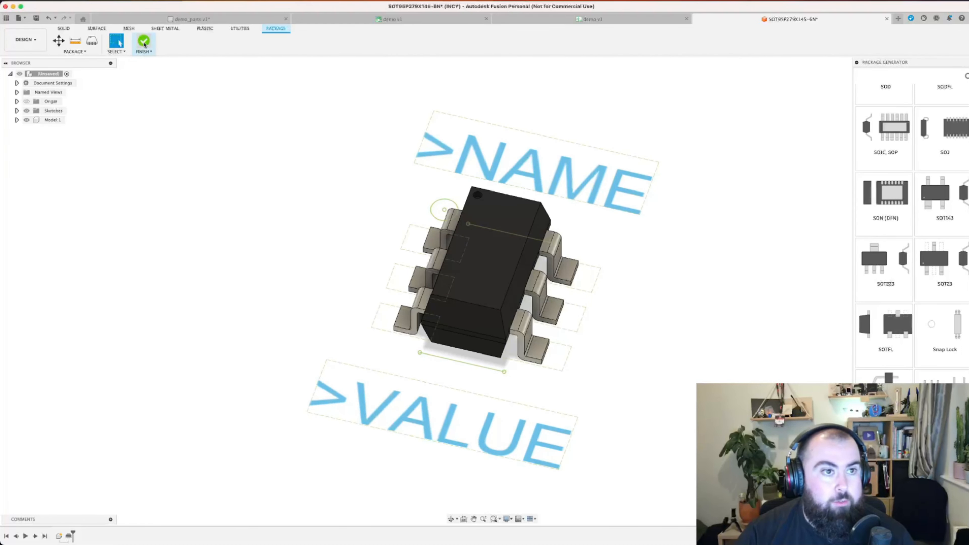
click(426, 120)
triple_click(426, 119)
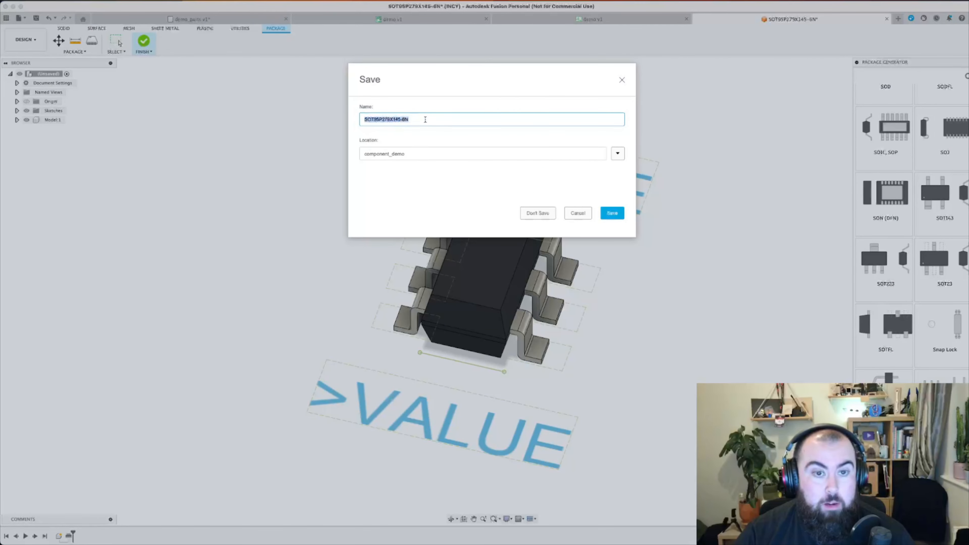
text(FP8291)
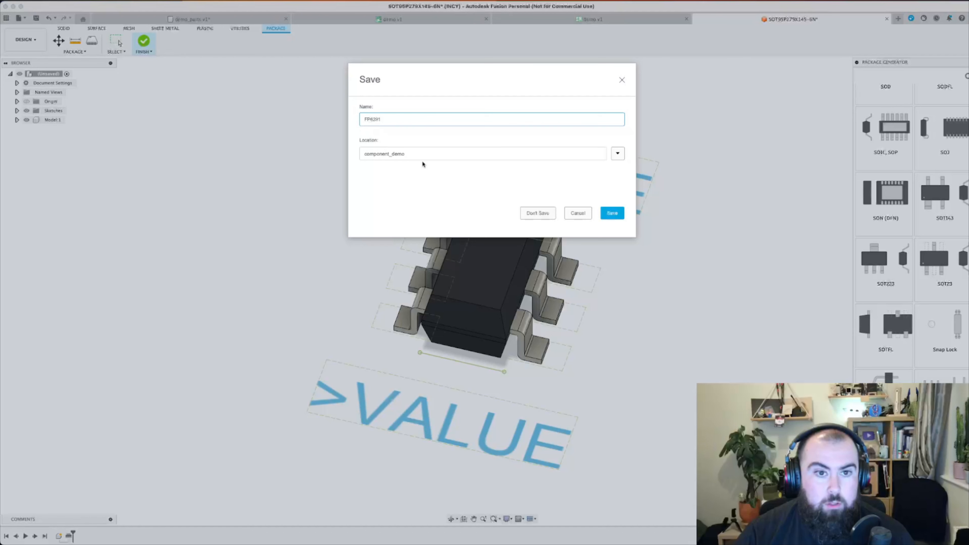
click(613, 155)
double_click(495, 244)
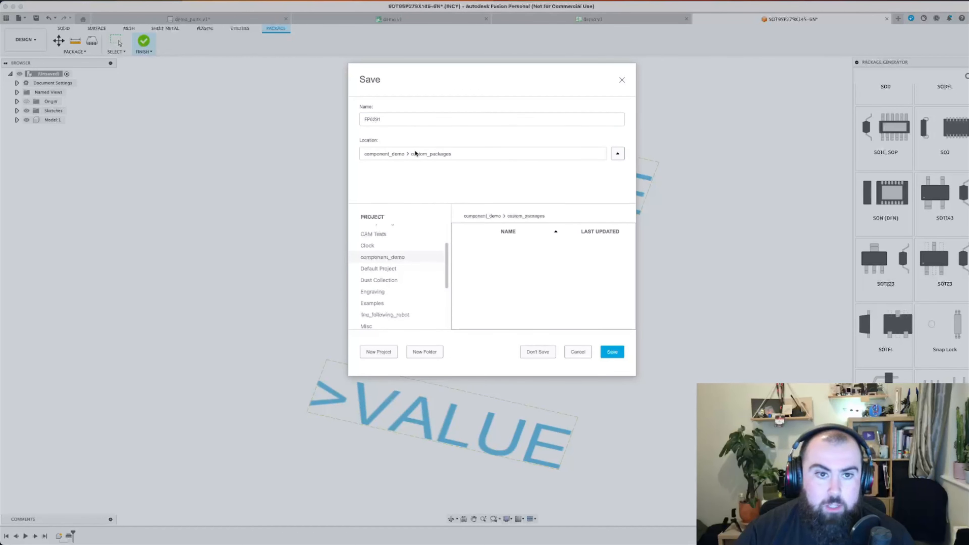
click(611, 351)
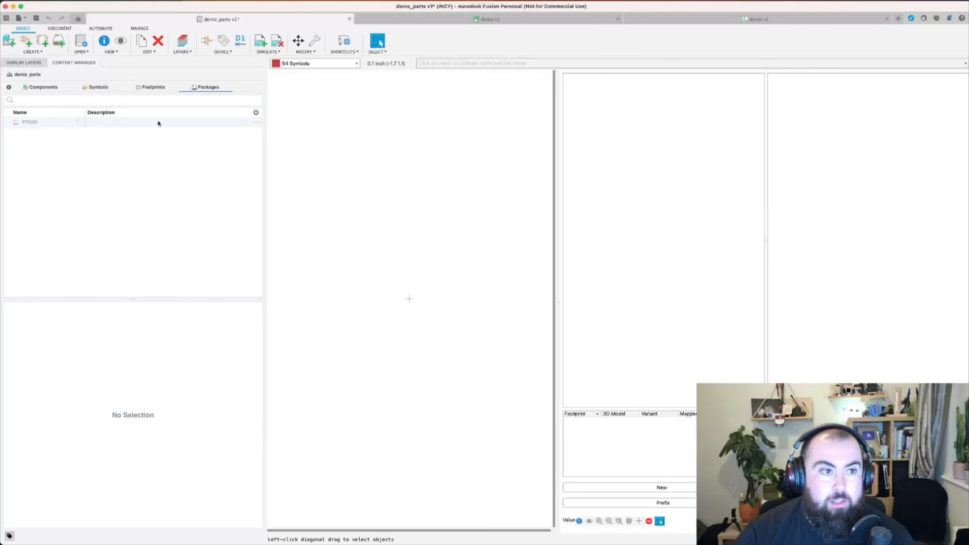
Check the saved FP6291 package and add it to the FP6291 component as a local package variant
click(52, 124)
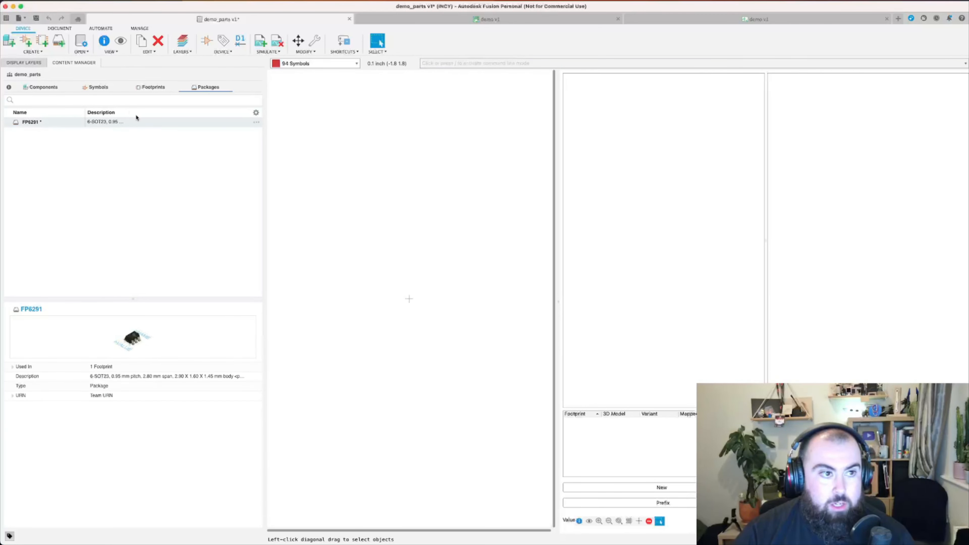
click(53, 88)
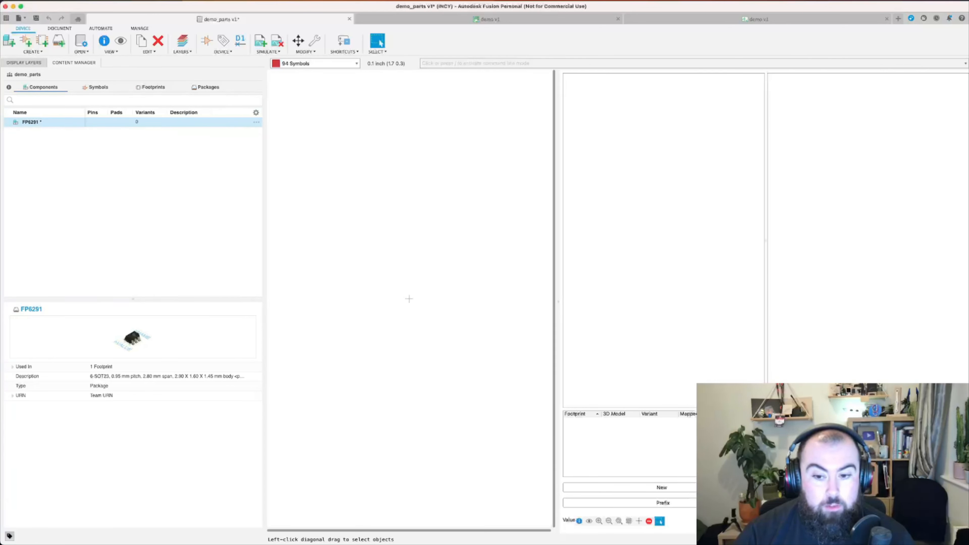
click(662, 488)
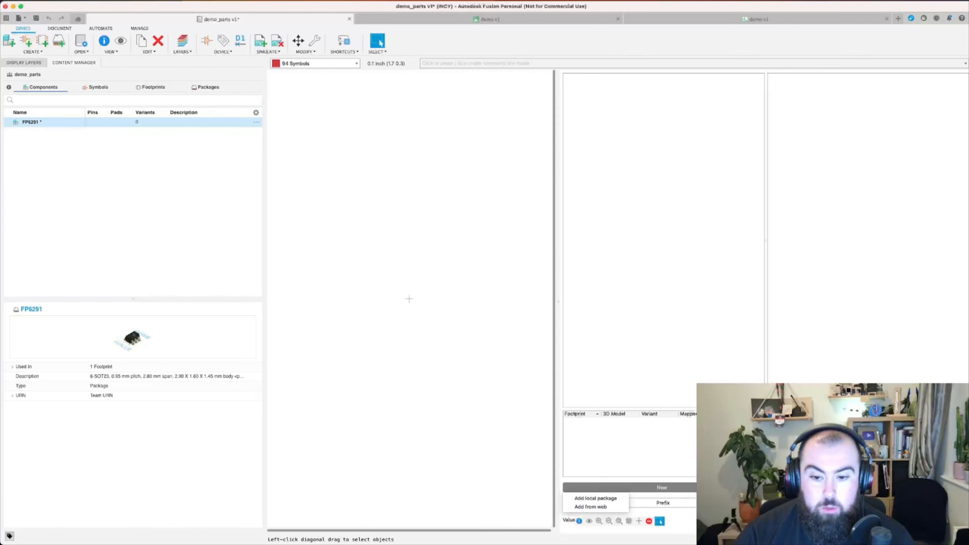
click(604, 499)
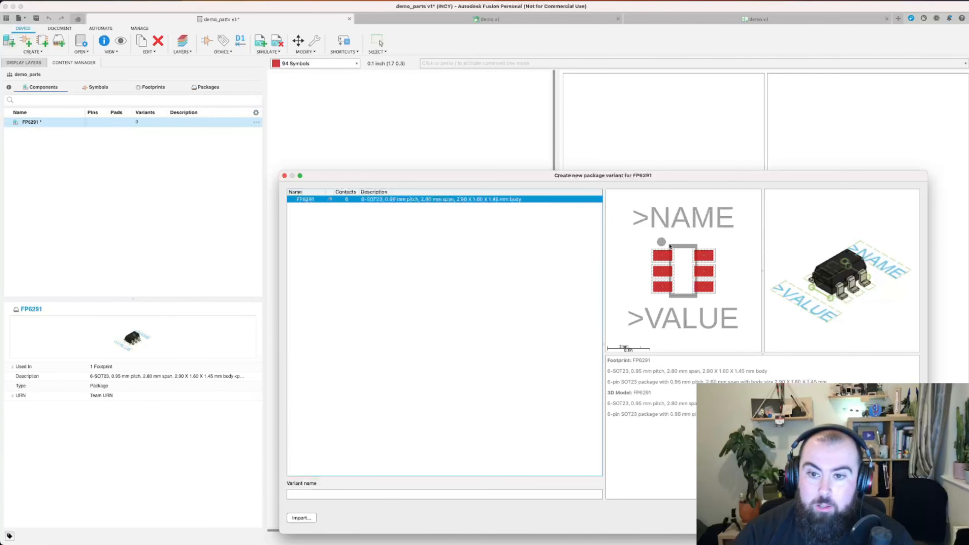
drag(622, 176, 524, 126)
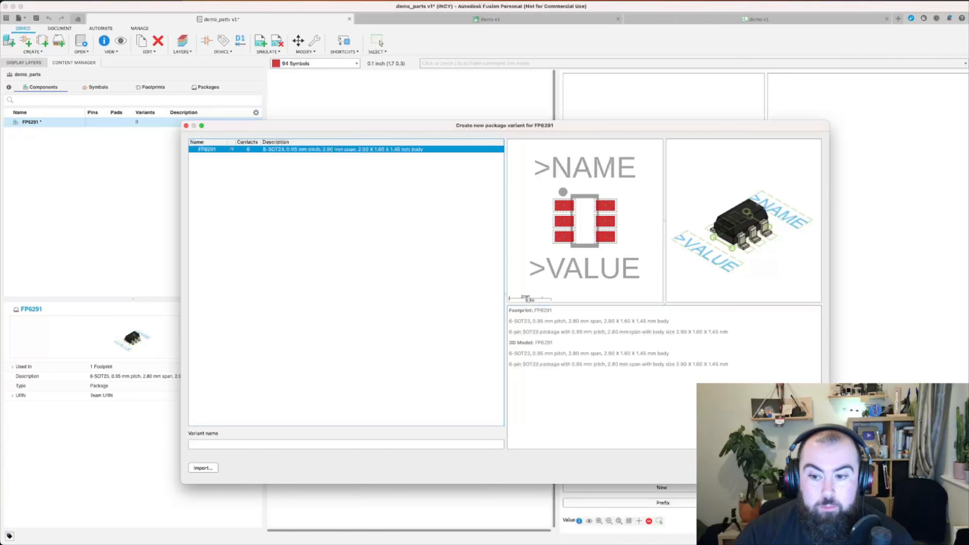
key(Return)
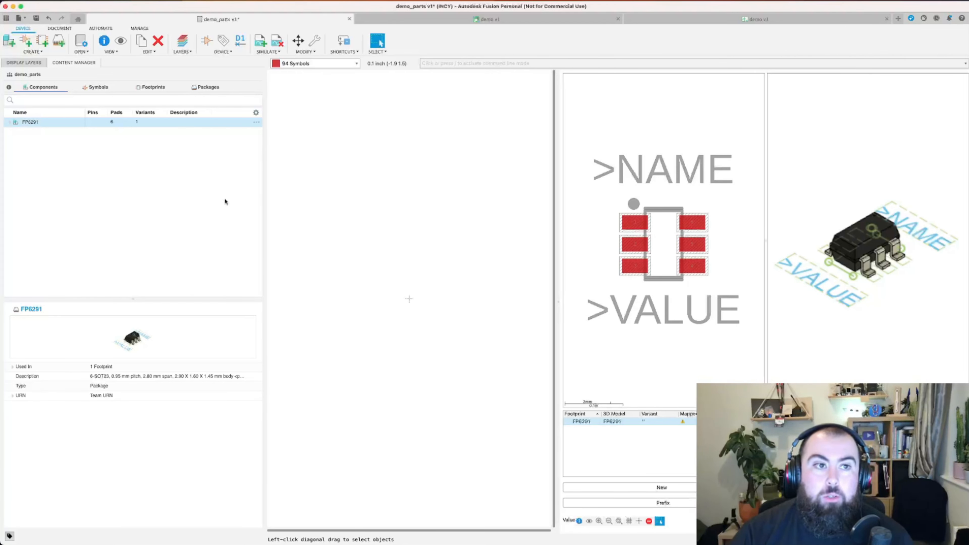
click(100, 87)
click(44, 87)
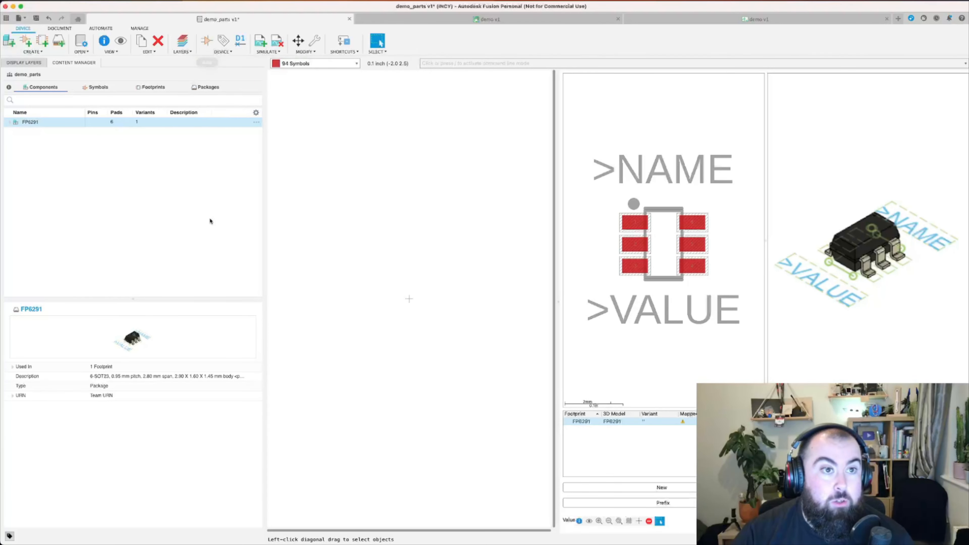
click(206, 41)
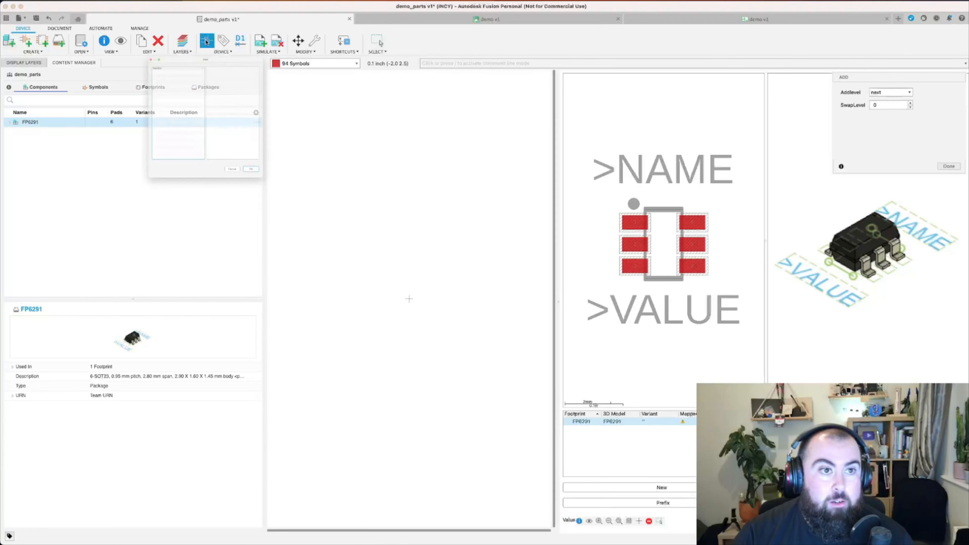
drag(196, 11, 401, 117)
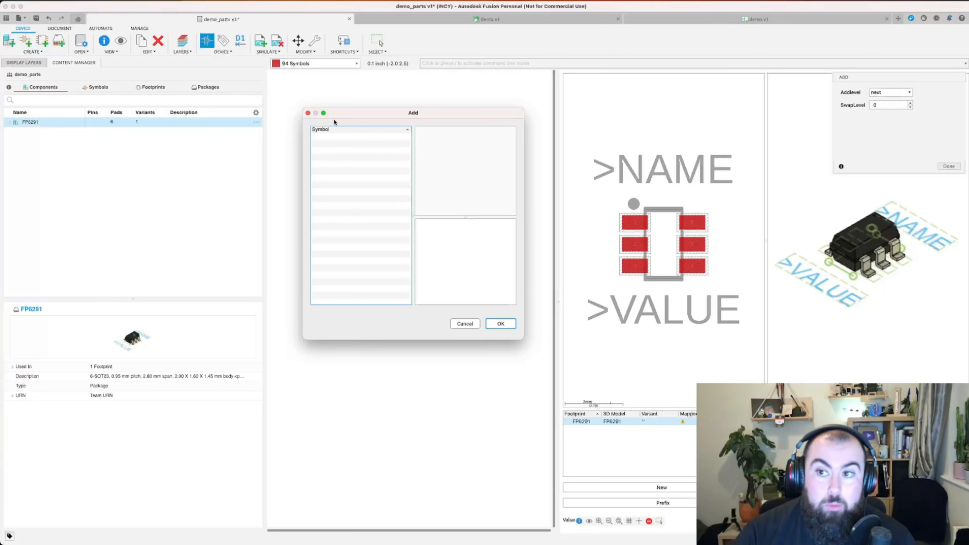
click(465, 323)
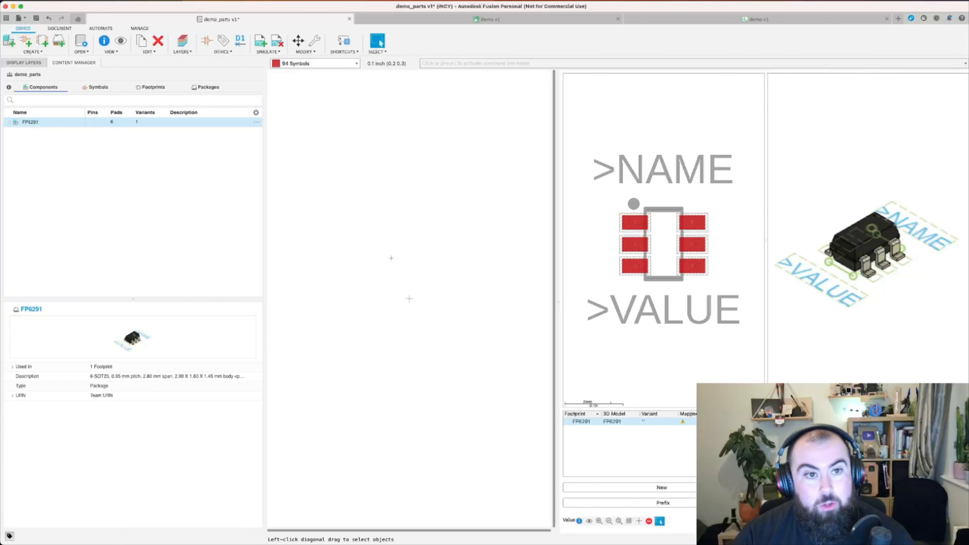
Create a new symbol named FP6291 in the demo_parts library
click(28, 44)
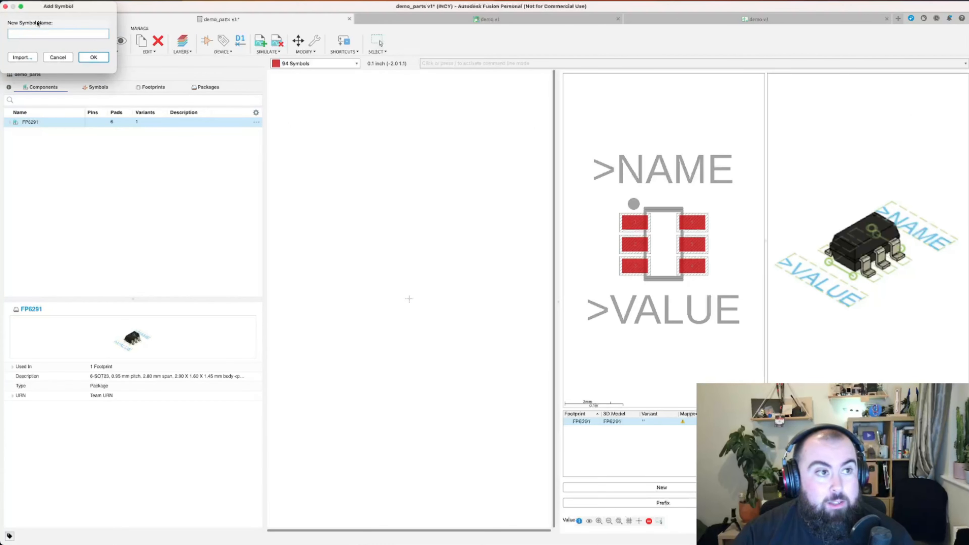
drag(47, 10, 366, 190)
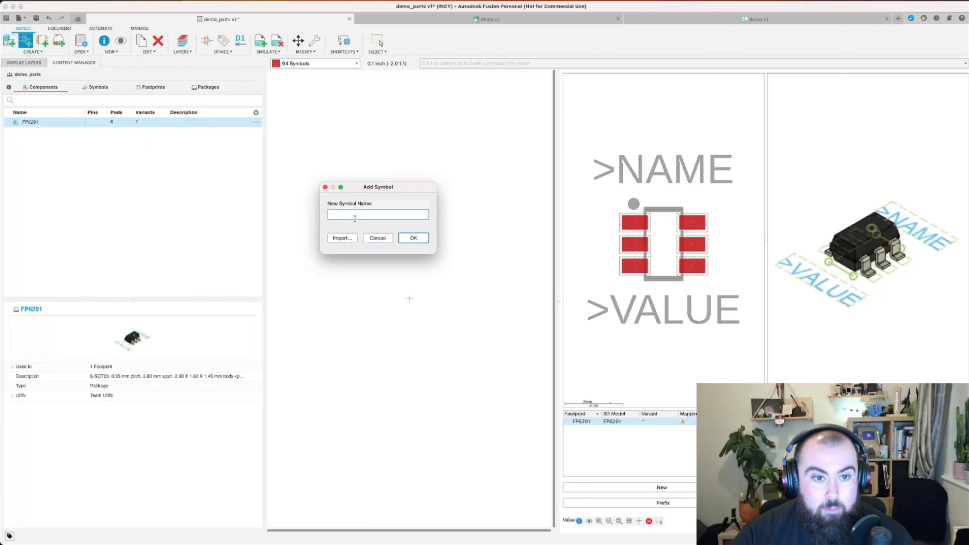
text(FP6291)
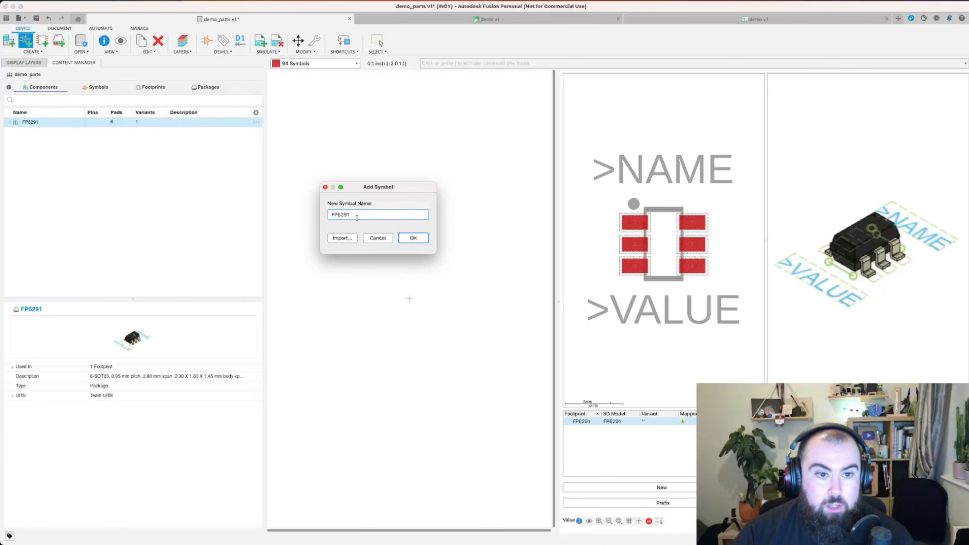
click(413, 238)
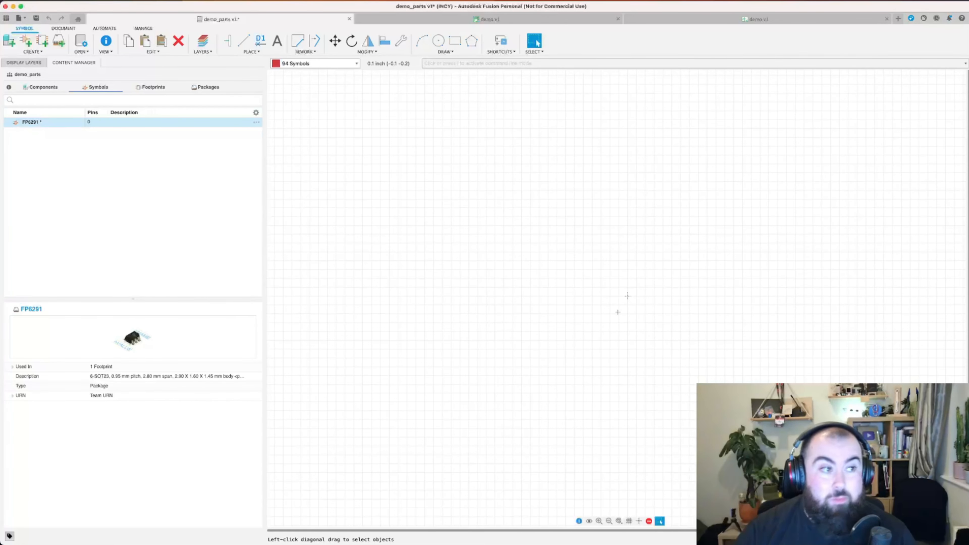
Draw a closed rectangular symbol outline about 0.6 inch wide and 0.8 inch high with lines around the origin
middle_drag(640, 307, 460, 172)
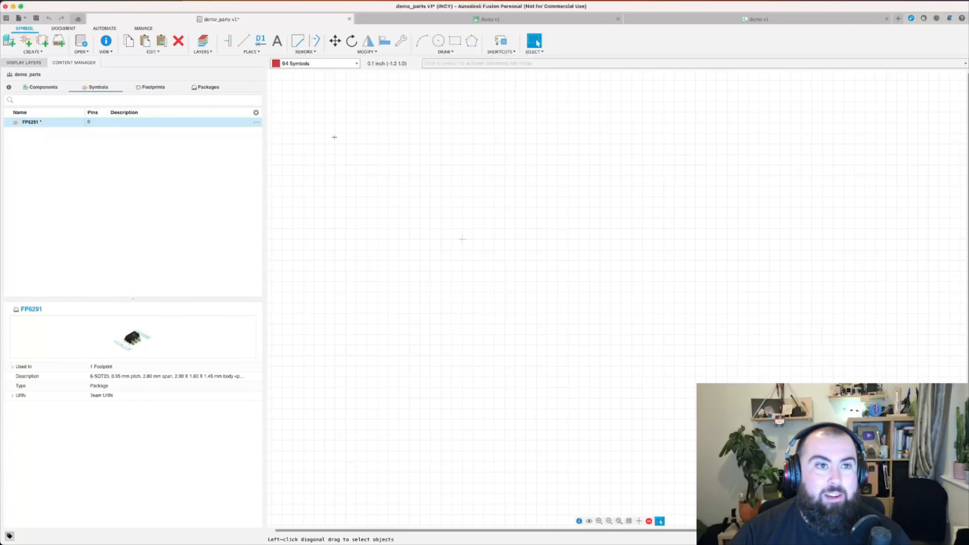
click(243, 41)
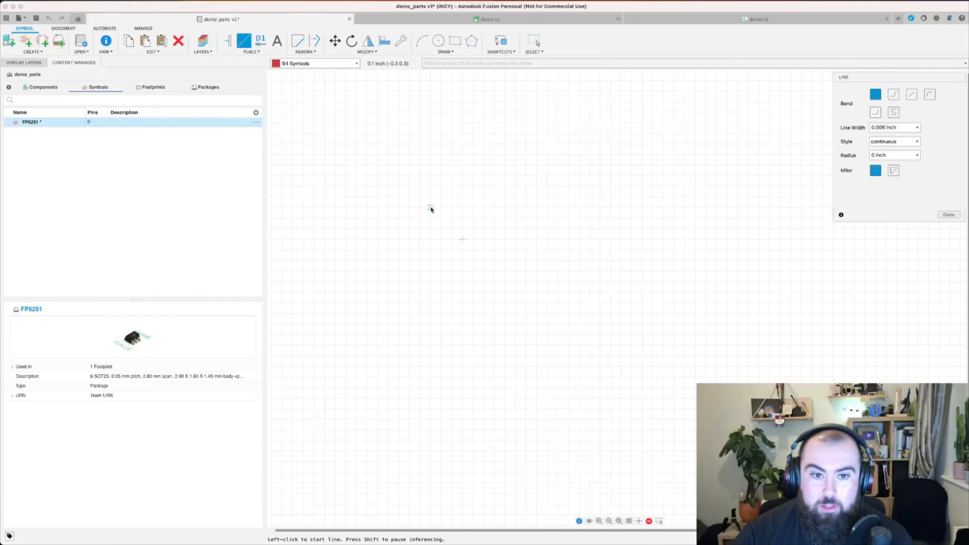
click(430, 209)
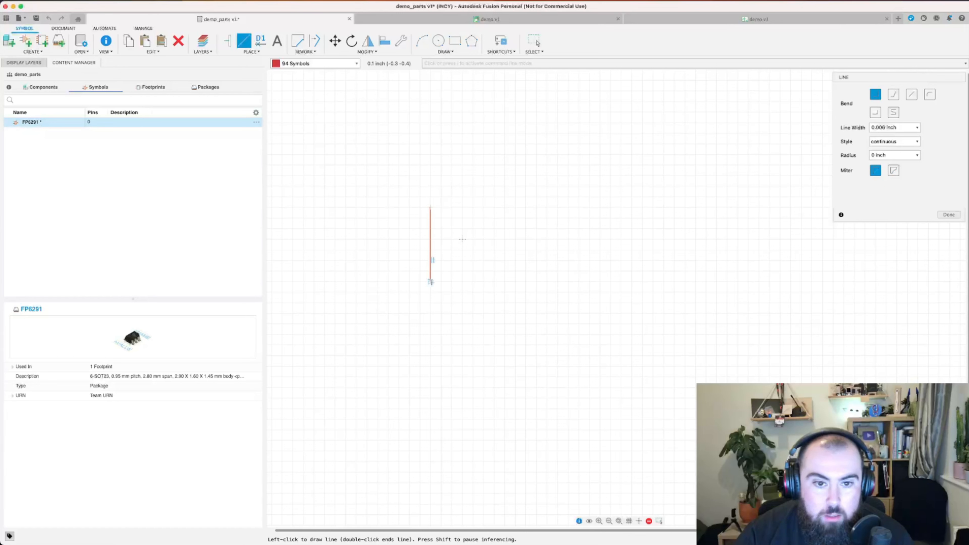
click(495, 291)
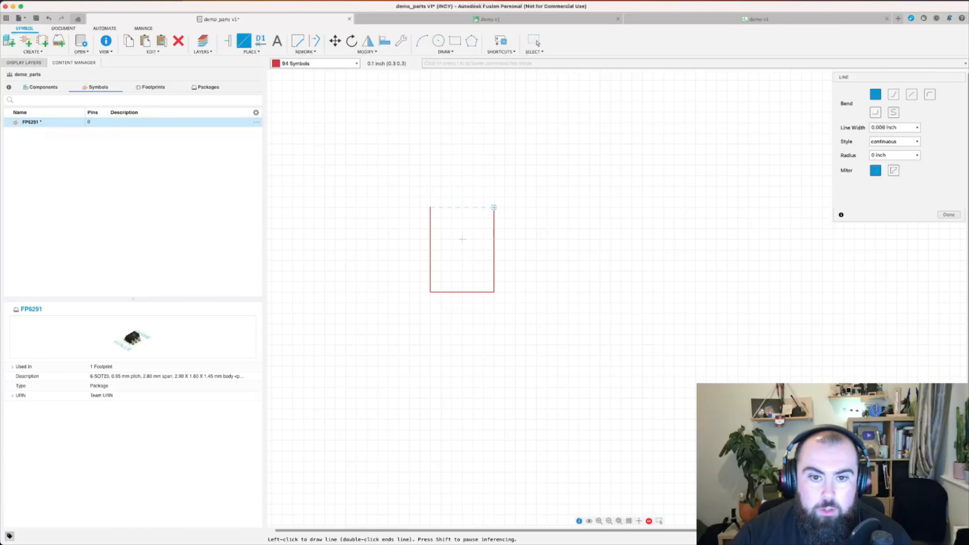
click(494, 208)
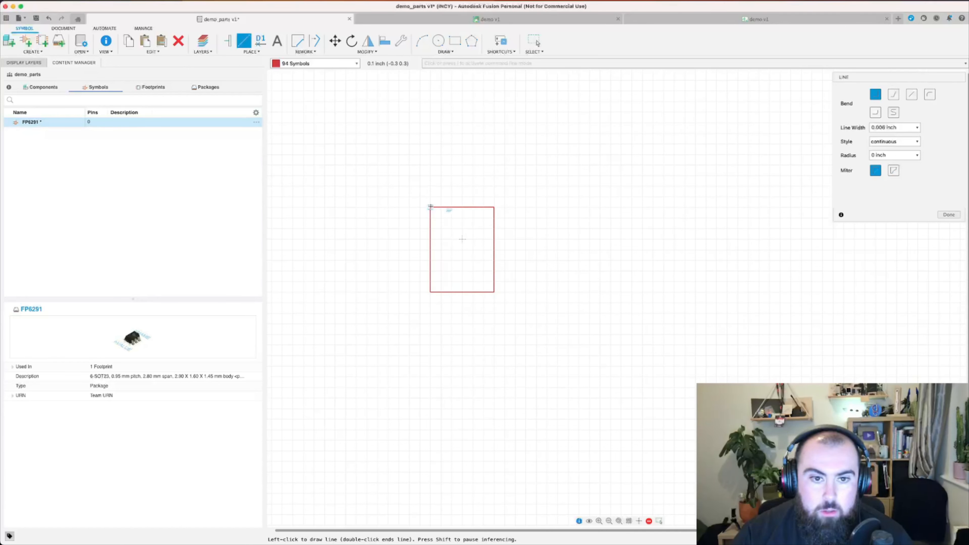
click(430, 207)
key(Escape)
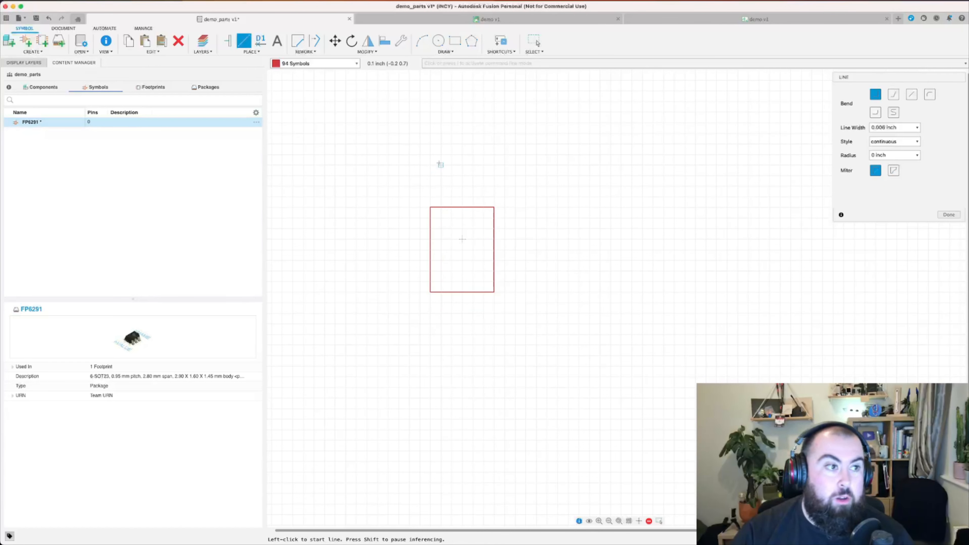
Place three pins on each side of the rectangle, ordered down the left side and up the right side, with their lines meeting the outline
click(228, 41)
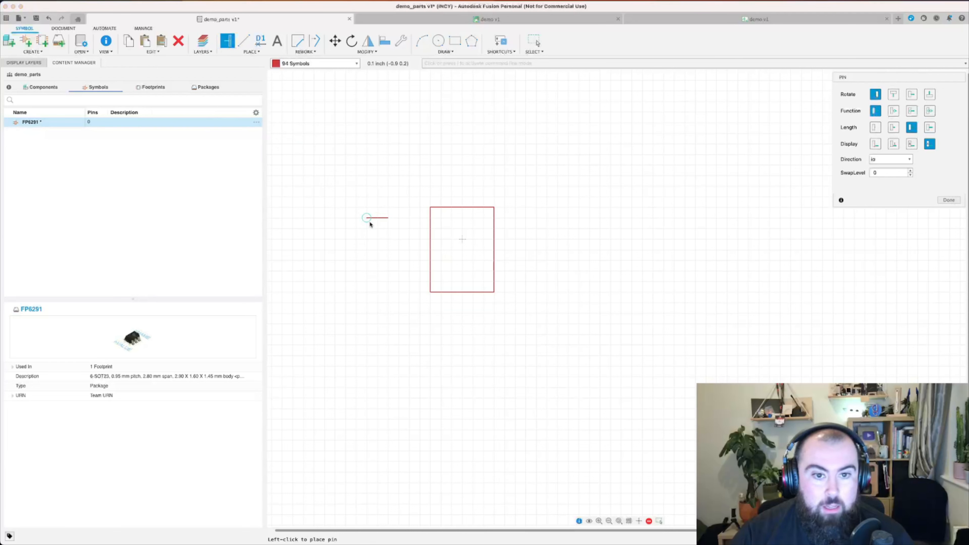
click(409, 229)
click(409, 249)
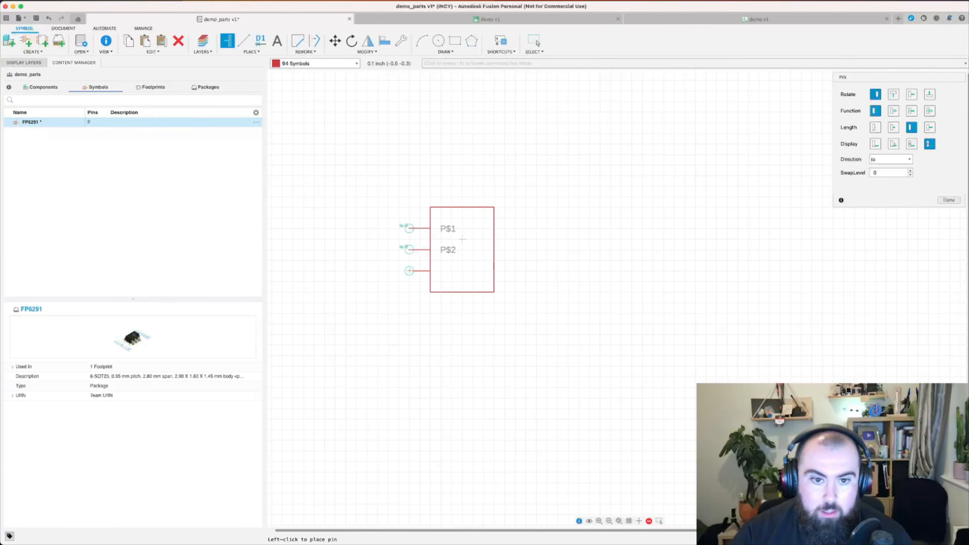
click(410, 270)
right_click(527, 270)
right_click(525, 271)
click(515, 271)
click(515, 250)
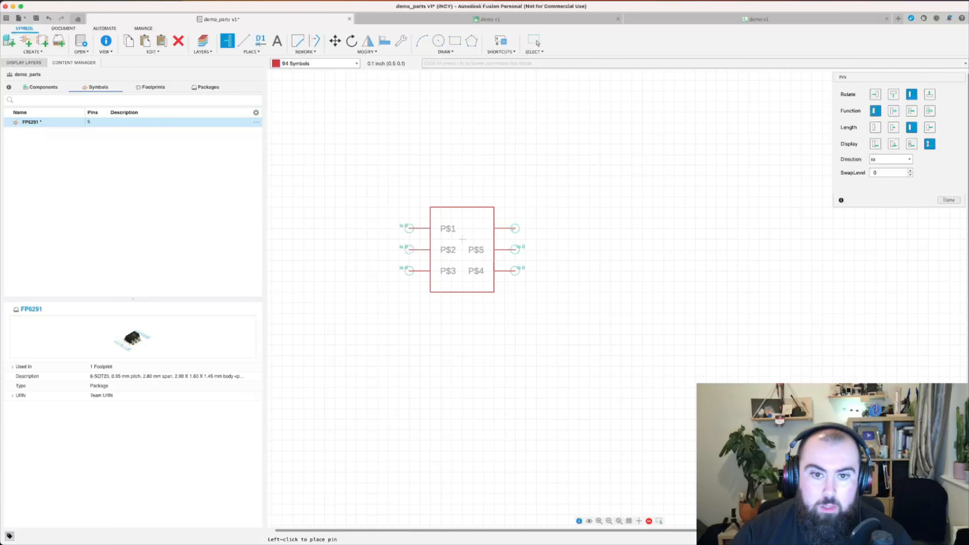
click(515, 228)
key(Escape)
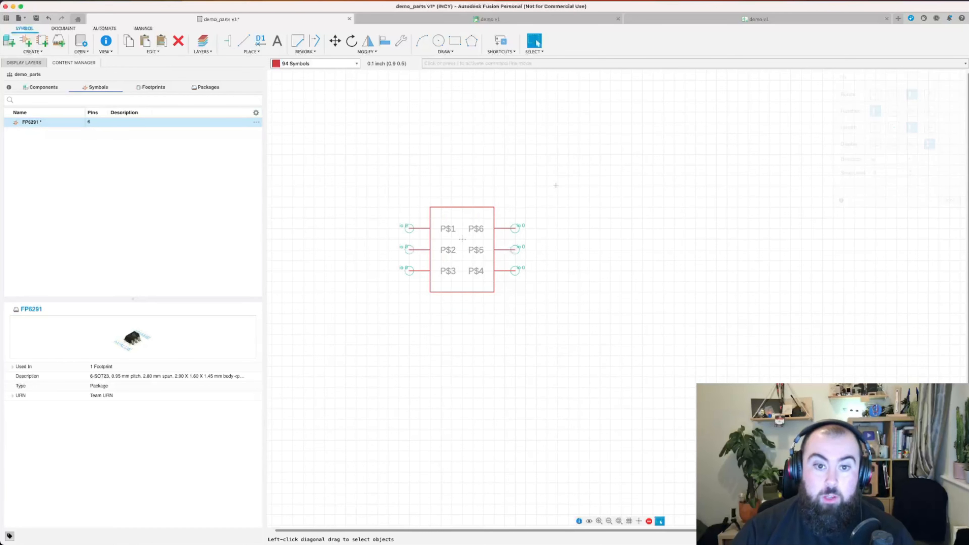
scroll(511, 245, up, 3)
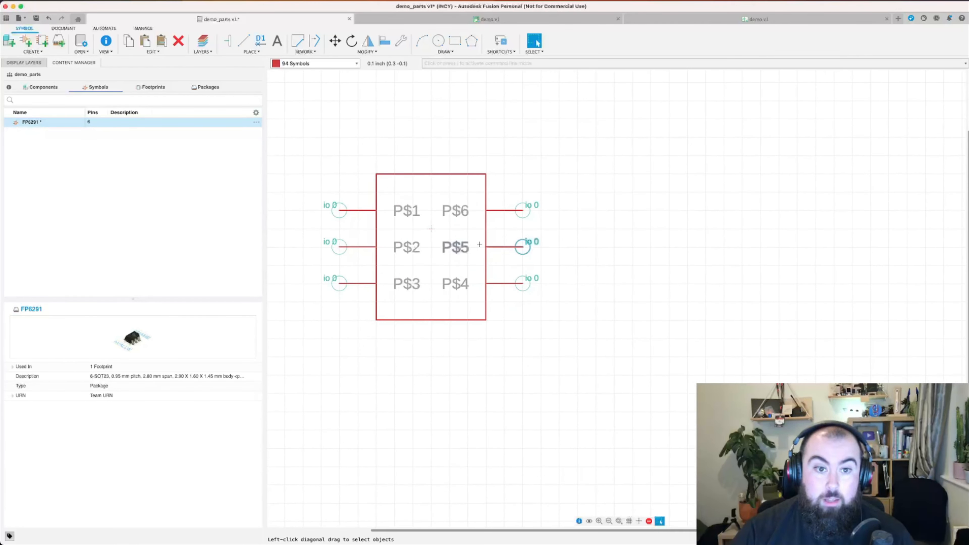
middle_drag(447, 241, 436, 193)
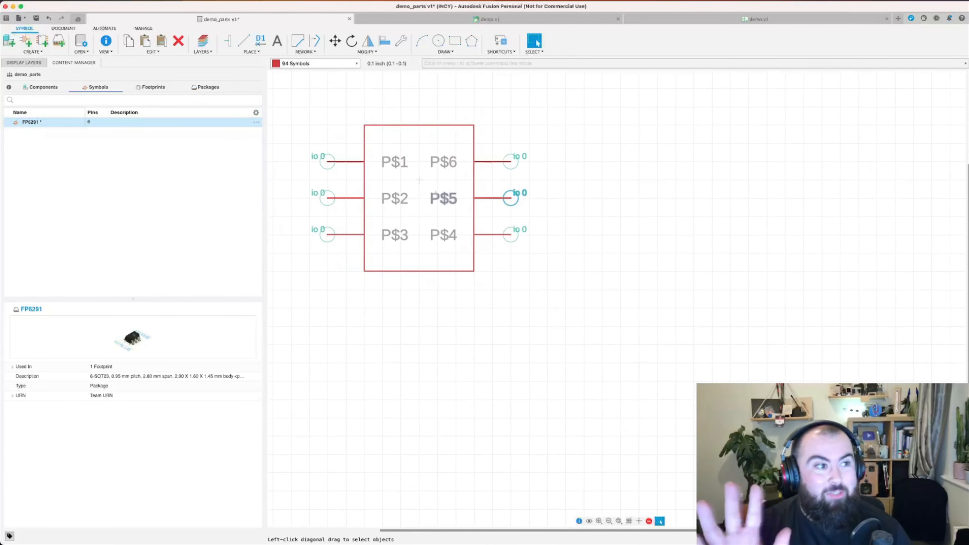
scroll(454, 205, down, 1)
scroll(454, 204, up, 1)
scroll(455, 205, down, 1)
scroll(455, 205, up, 1)
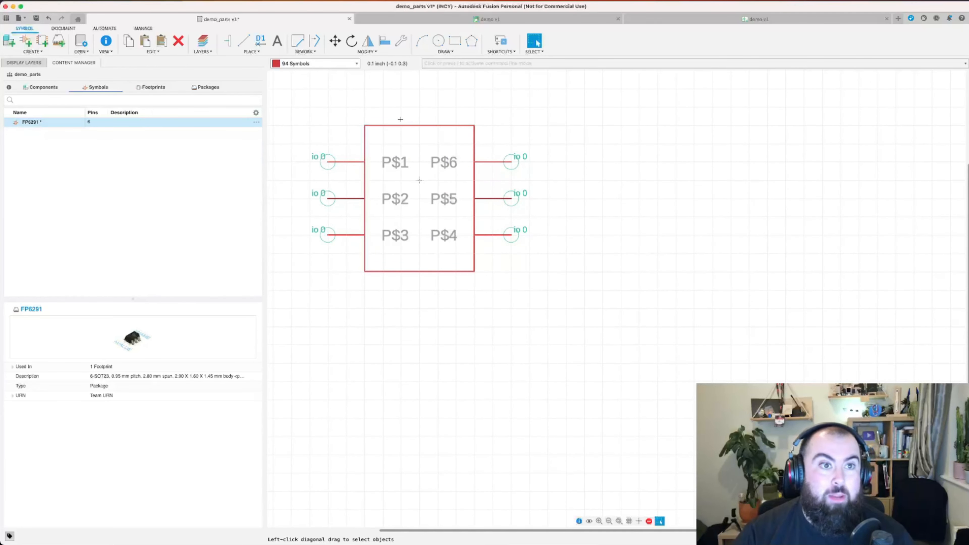
Show the FP6291 datasheet beside the symbol and look up the Pin Descriptions section for the SOT23-6L package
click(259, 43)
click(357, 162)
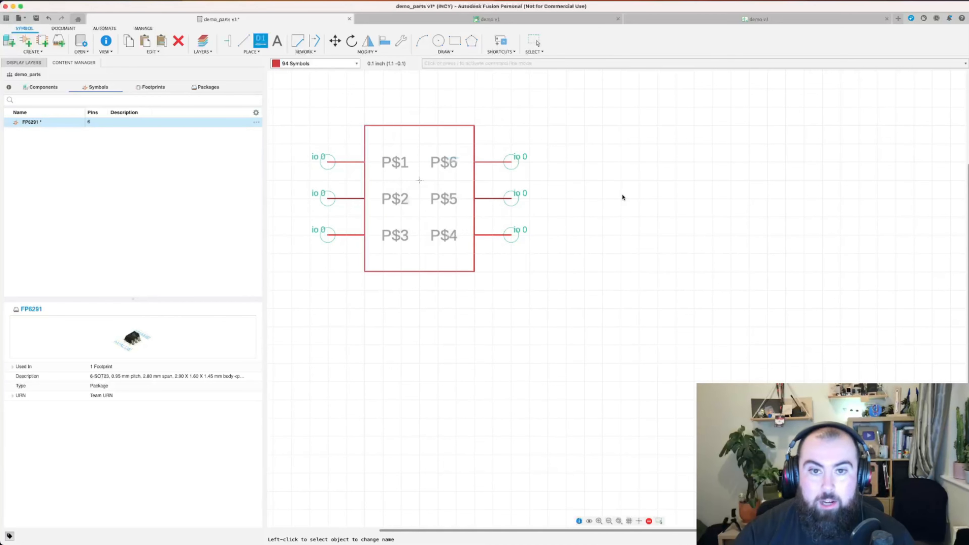
key(ctrl+alt+Left)
scroll(293, 278, up, 5)
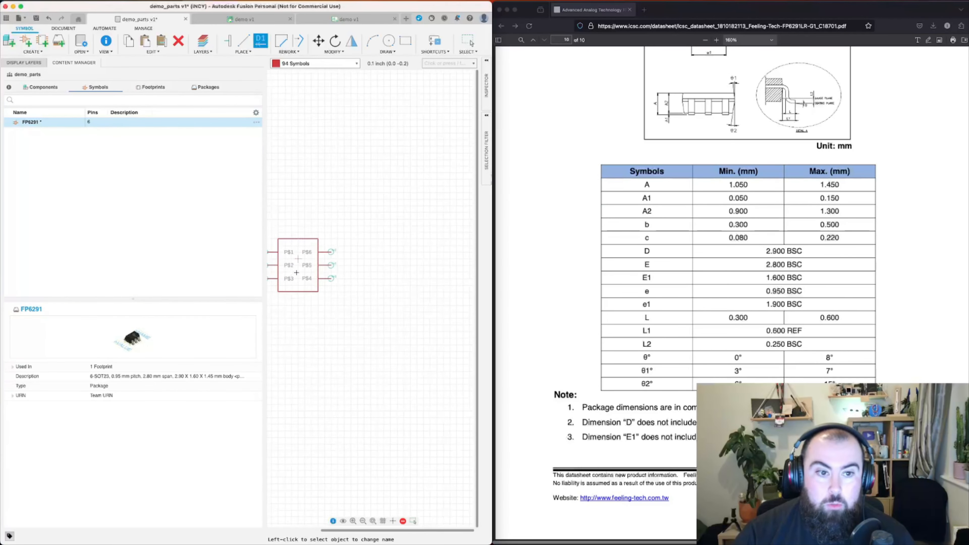
scroll(372, 209, up, 3)
scroll(372, 208, down, 2)
click(793, 204)
scroll(792, 205, up, 20)
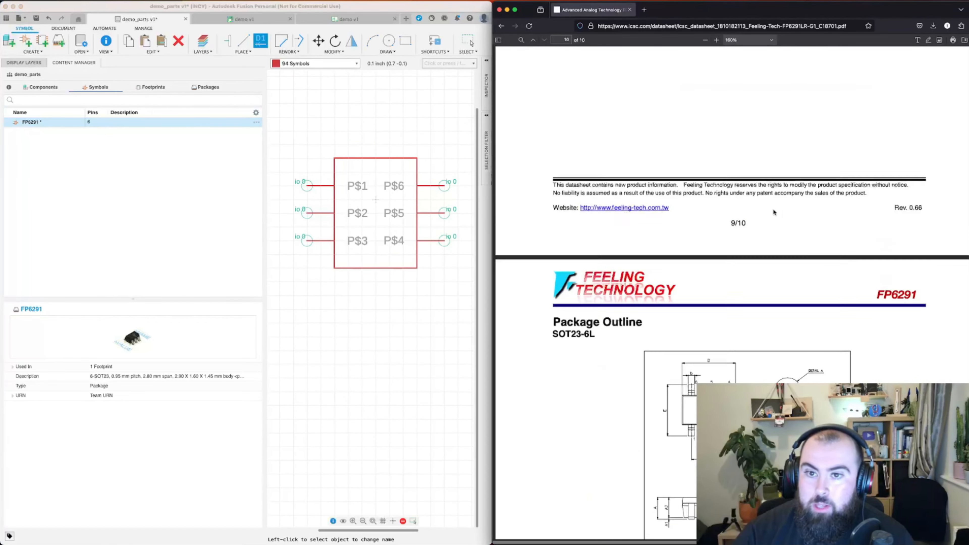
scroll(704, 216, up, 20)
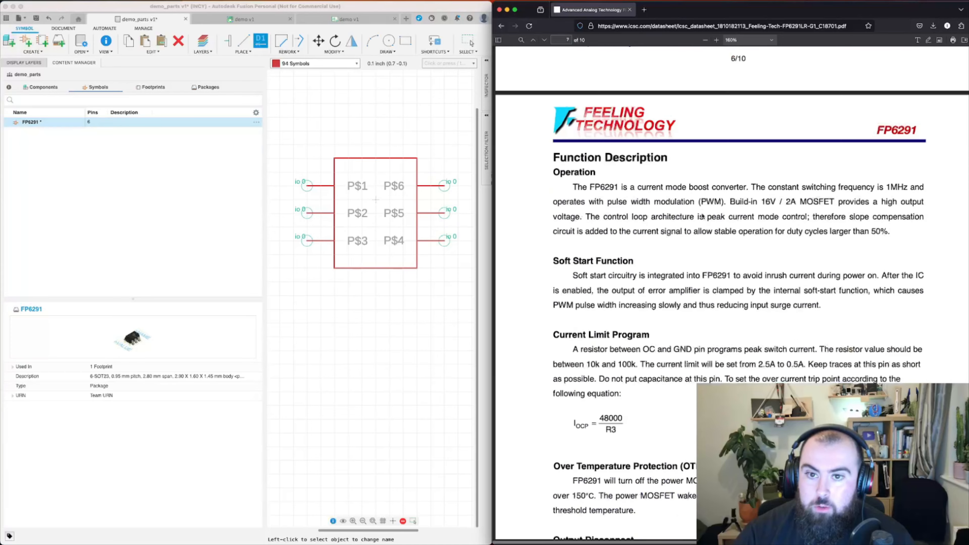
scroll(650, 213, up, 20)
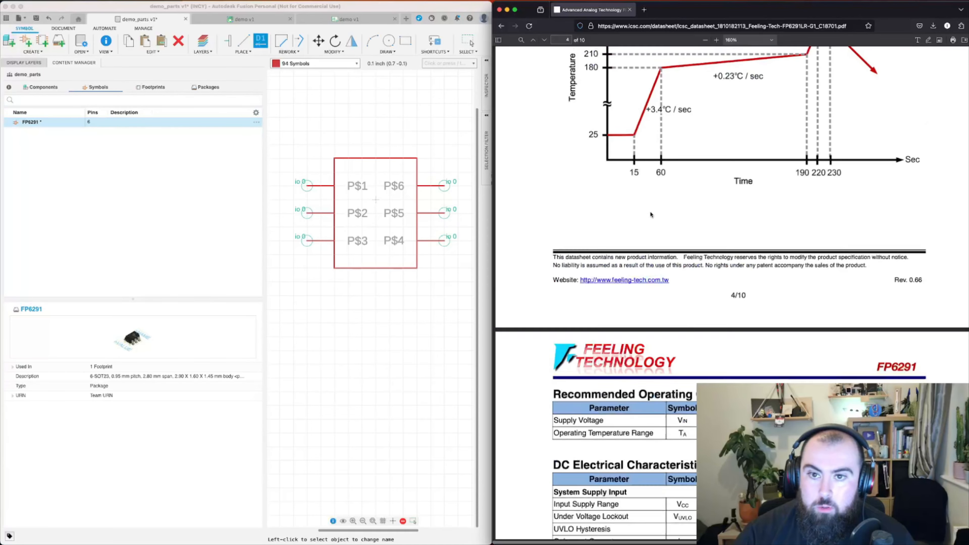
scroll(651, 212, up, 20)
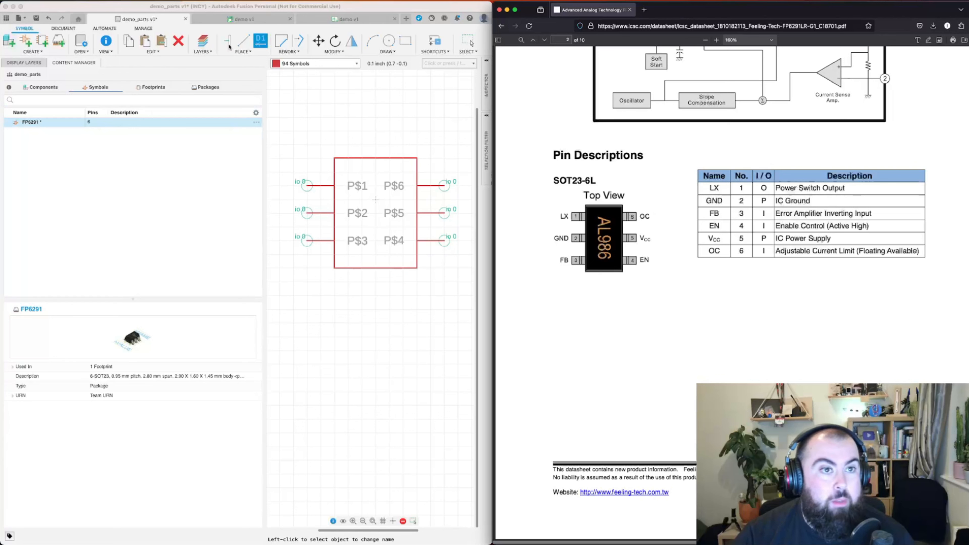
Rename the three pins on the symbol's left side, from top to bottom, as LX, GND and FB
click(260, 41)
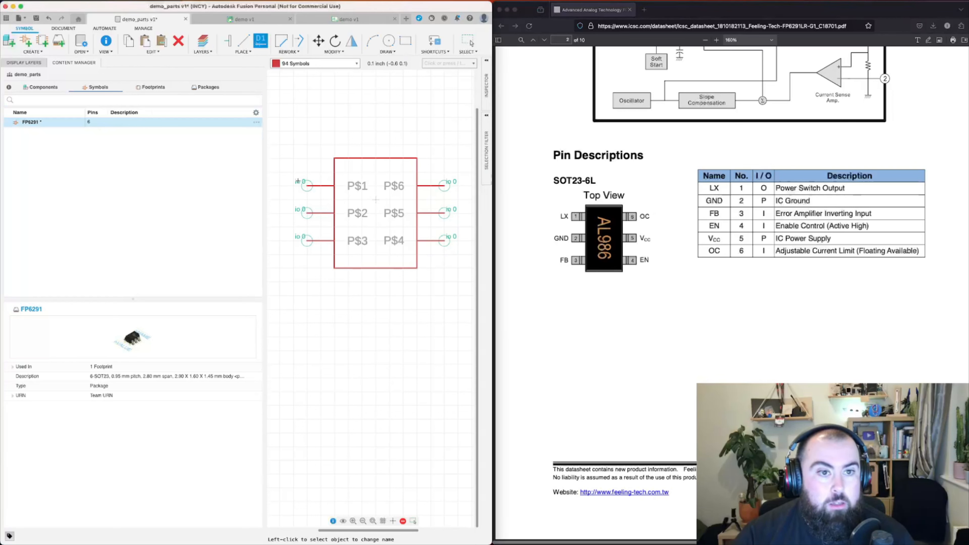
click(319, 187)
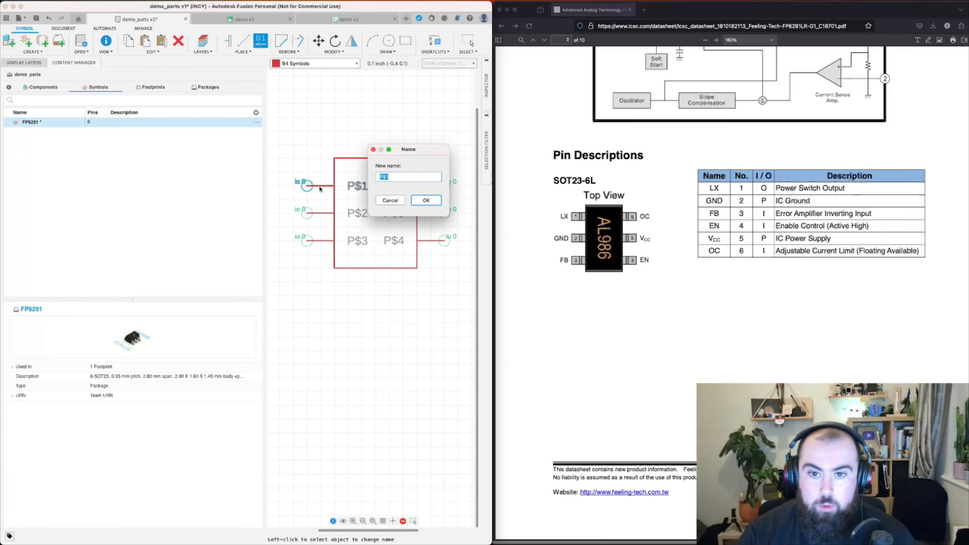
text(LX)
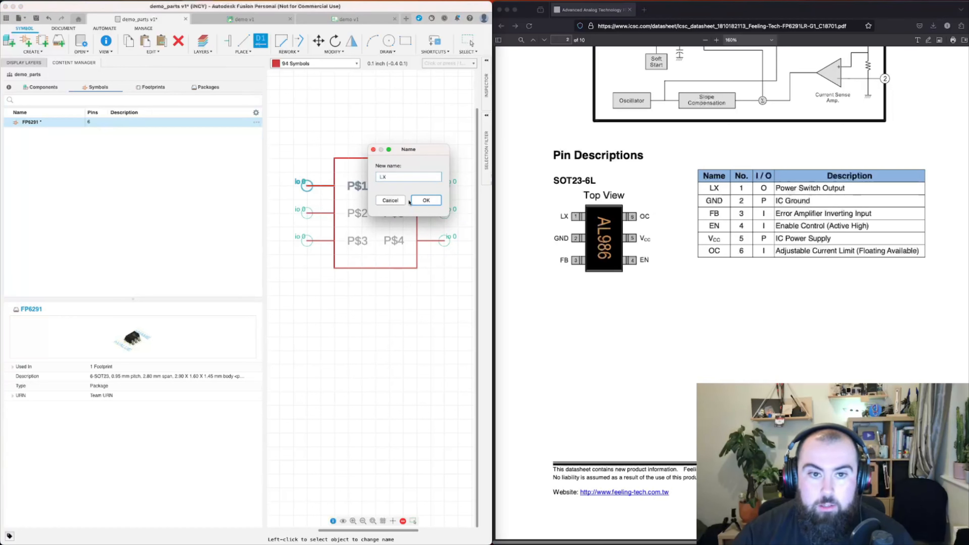
click(421, 201)
click(317, 215)
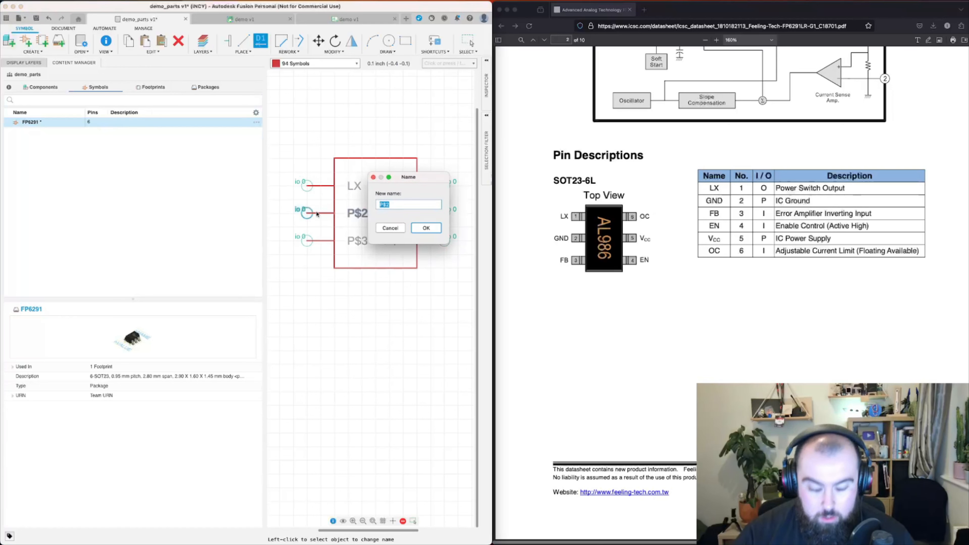
text(GND)
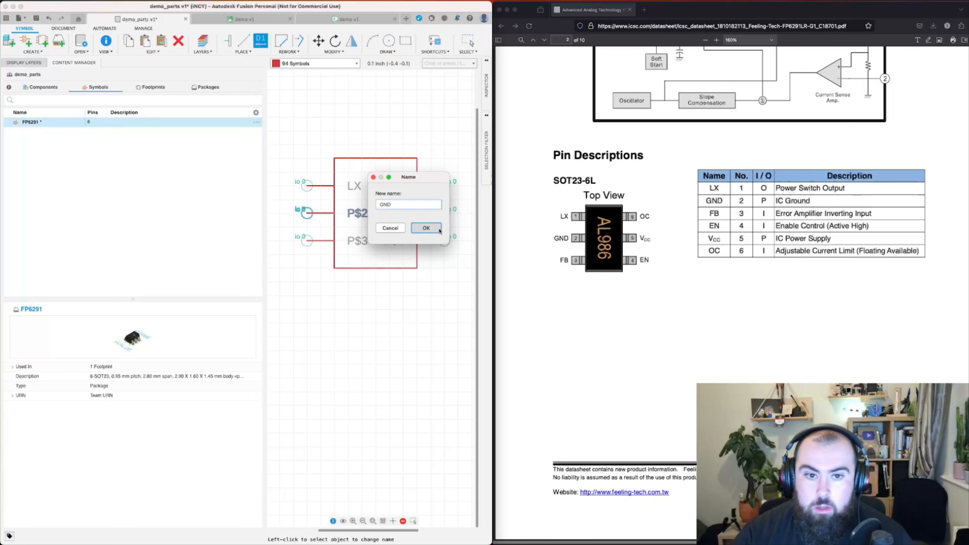
click(425, 228)
click(321, 241)
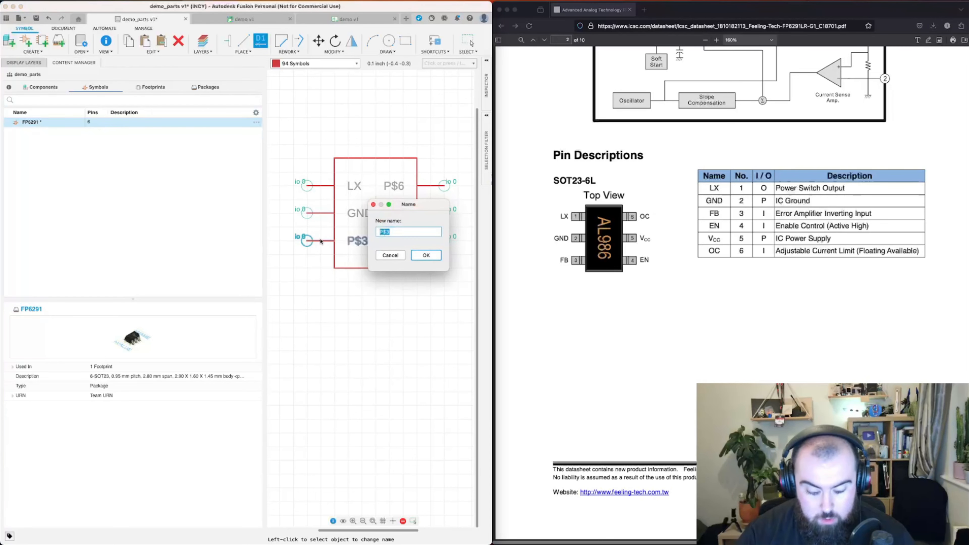
text(FB)
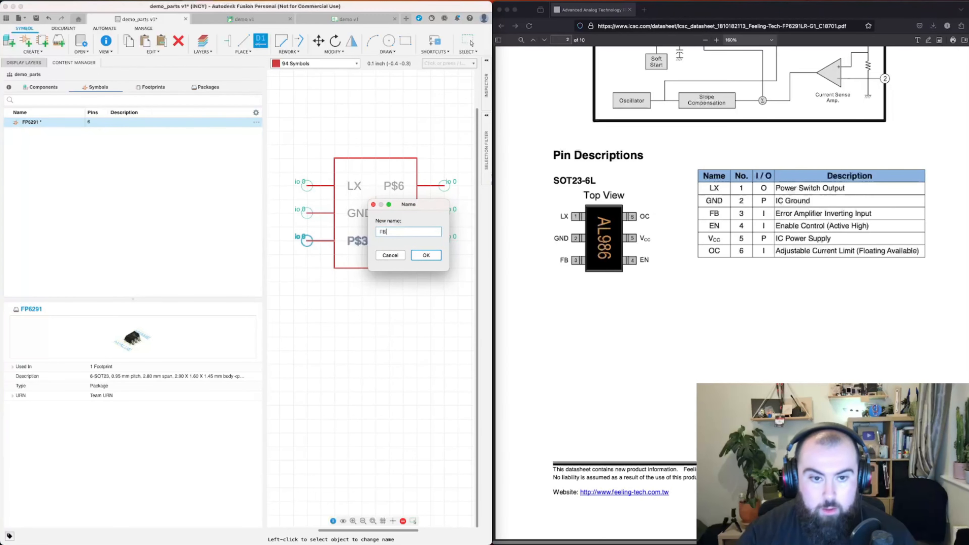
click(426, 255)
Rename the three pins on the symbol's right side, from bottom to top, as EN, VCC and OC
click(439, 240)
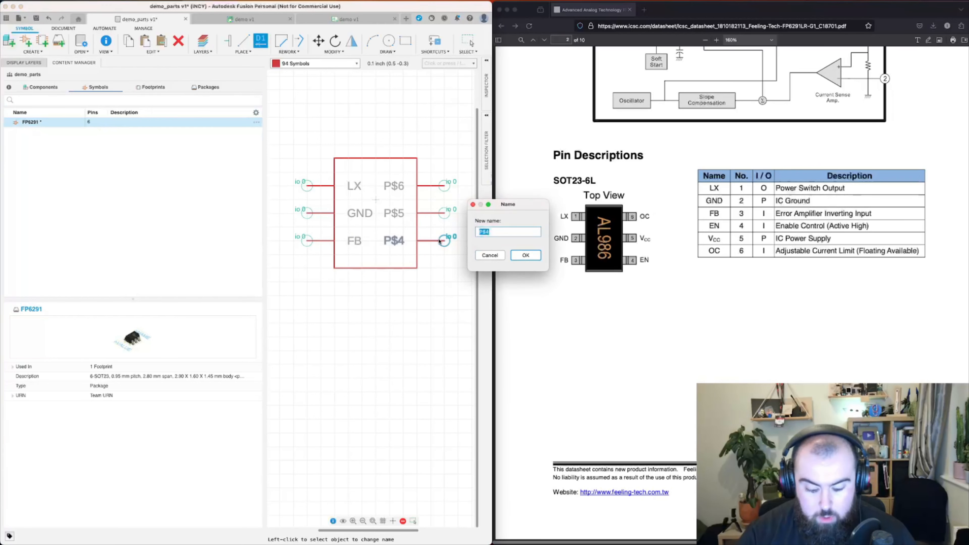
text(EN)
key(Return)
click(438, 213)
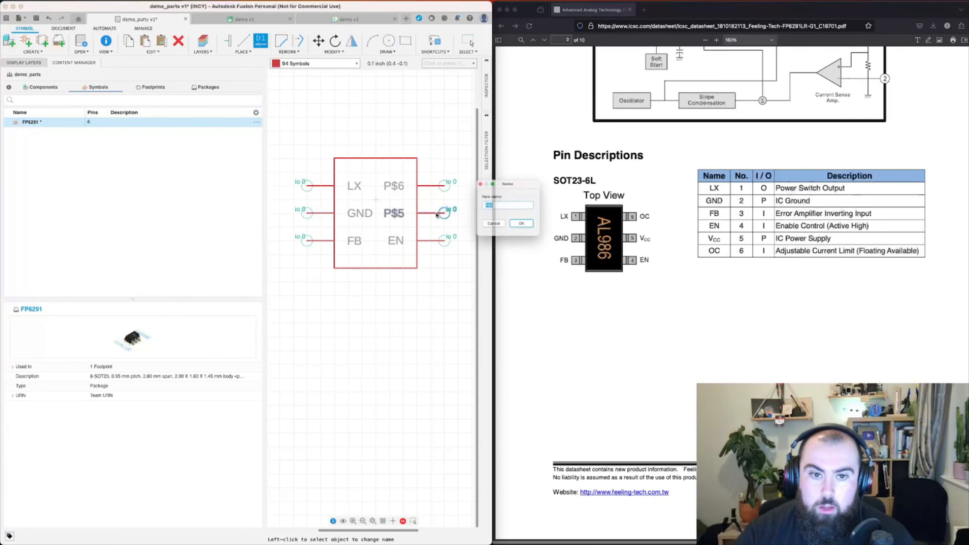
text(VCC)
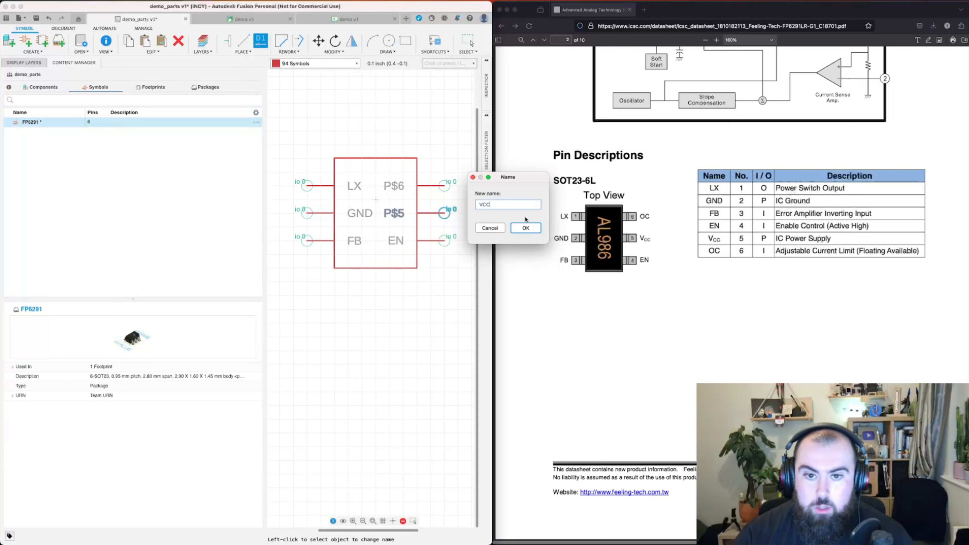
click(523, 228)
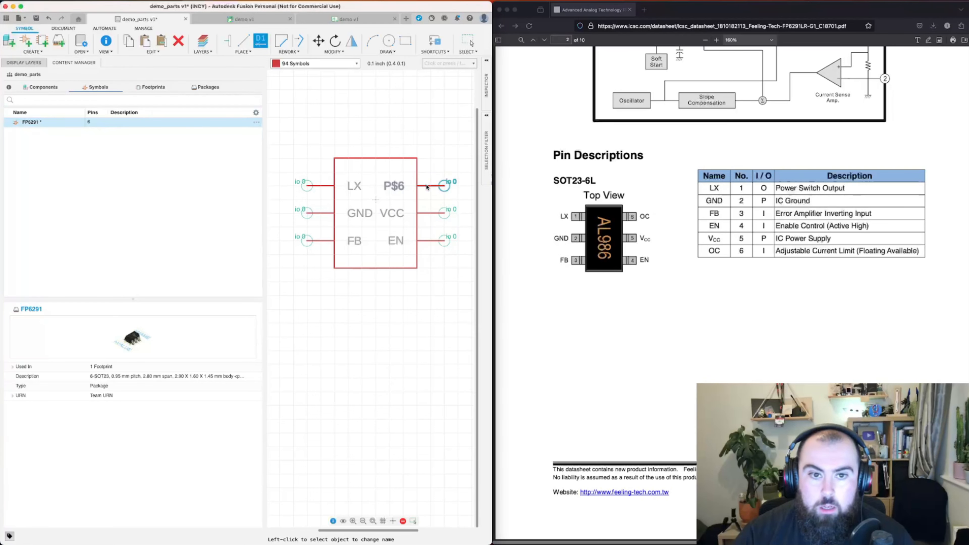
click(427, 186)
text(OC)
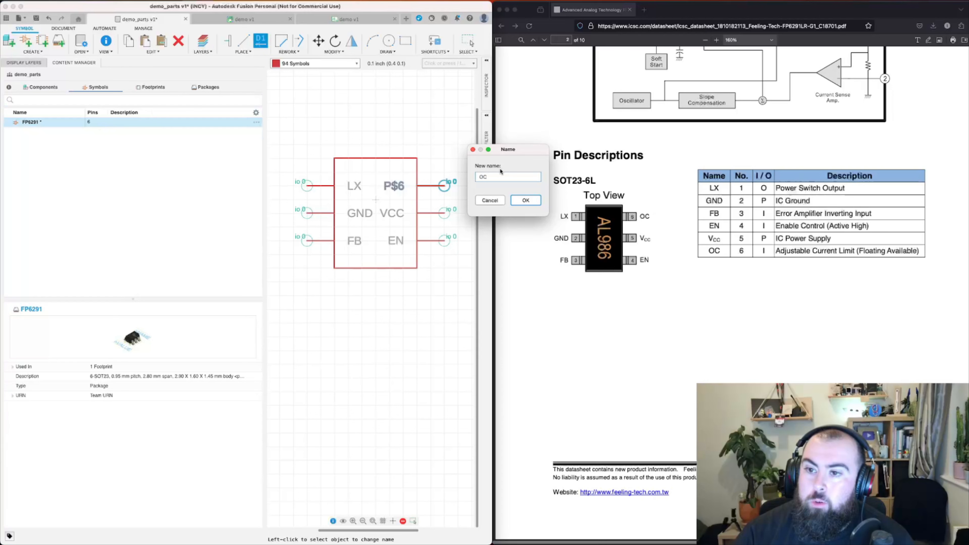
click(535, 201)
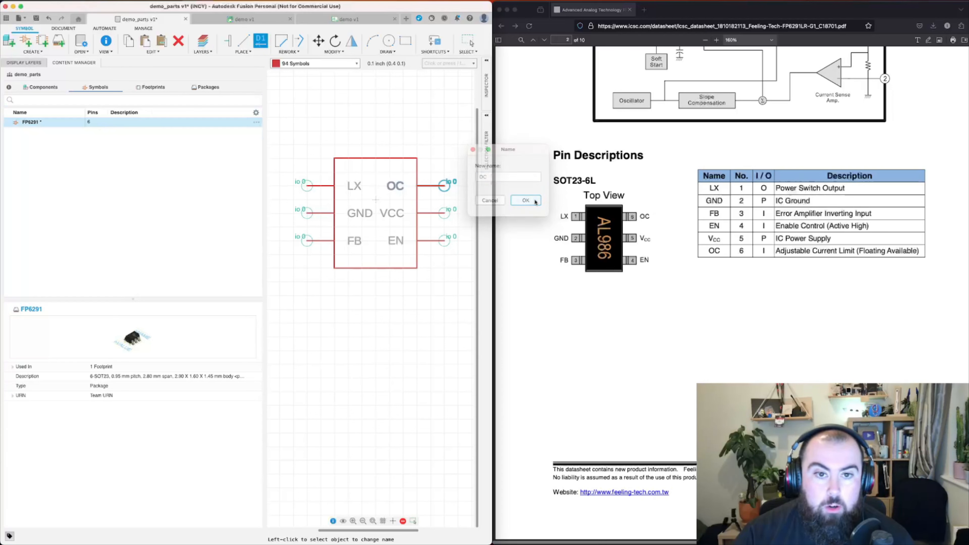
Save the demo_parts library with the version description "User Saved"
scroll(411, 182, up, 2)
scroll(411, 182, down, 1)
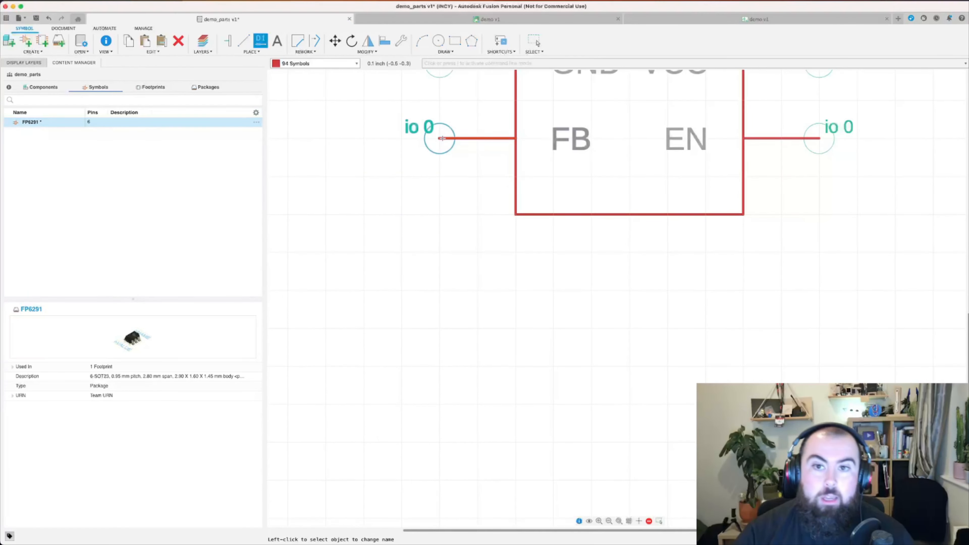
scroll(580, 169, up, 1)
scroll(588, 158, down, 4)
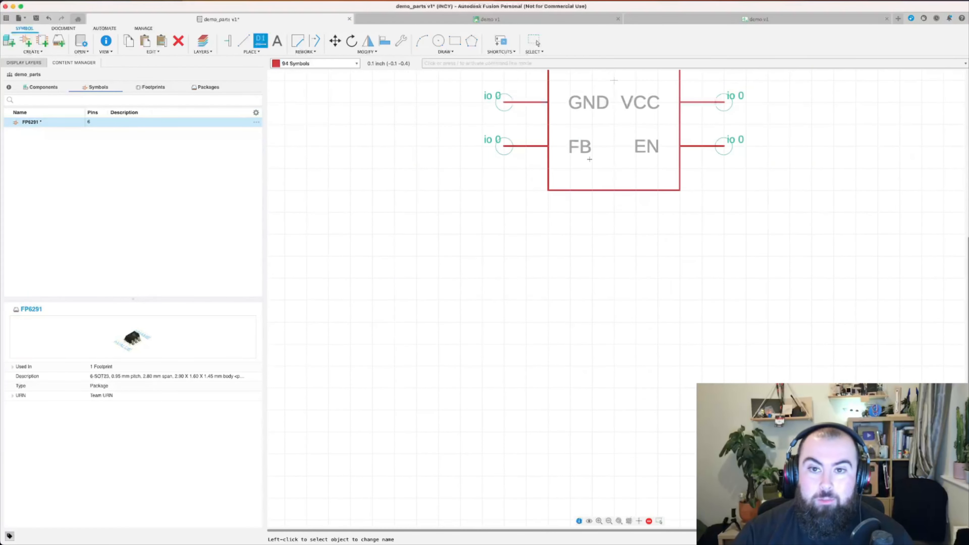
middle_drag(621, 126, 442, 239)
scroll(455, 259, down, 1)
scroll(453, 260, up, 1)
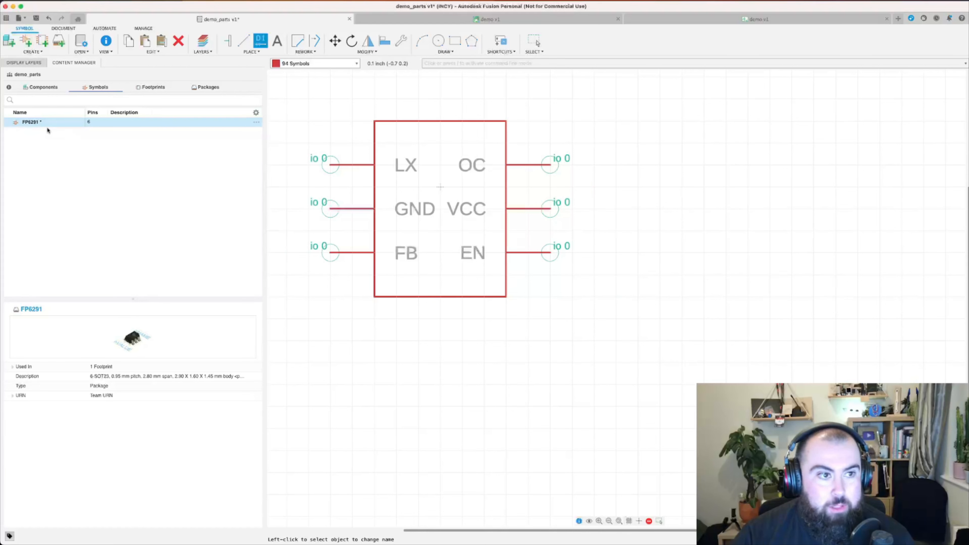
key(super+s)
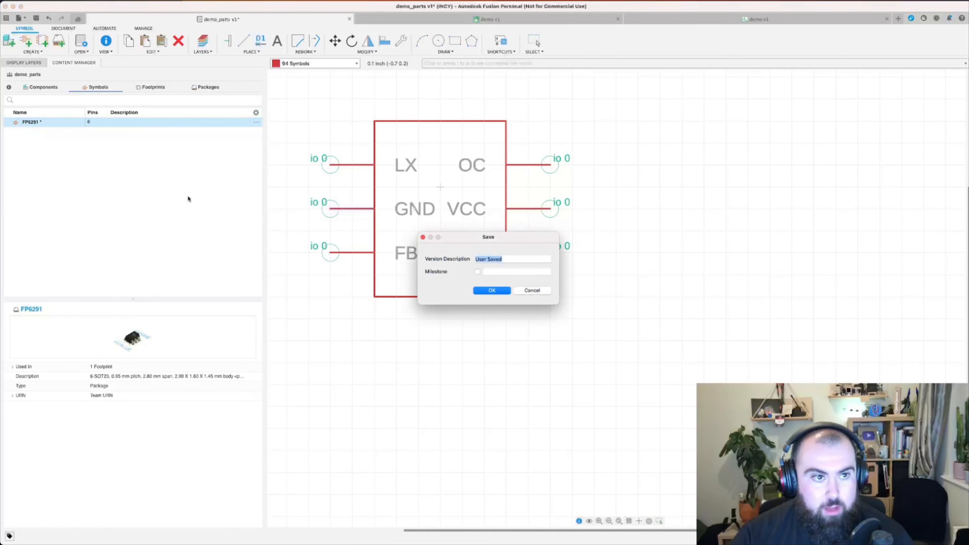
click(498, 292)
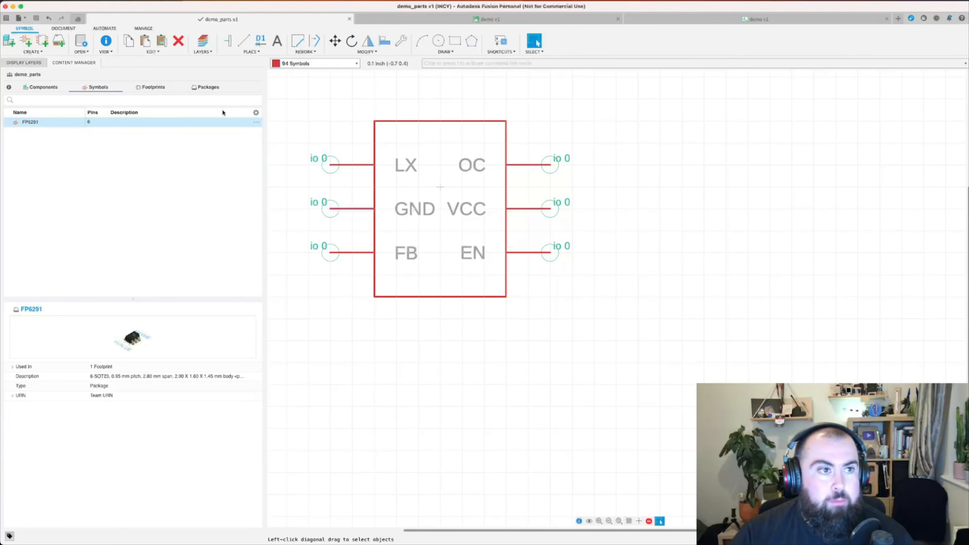
Examine the FP6291 entry in the library's component list, including its nested footprint and package
click(40, 87)
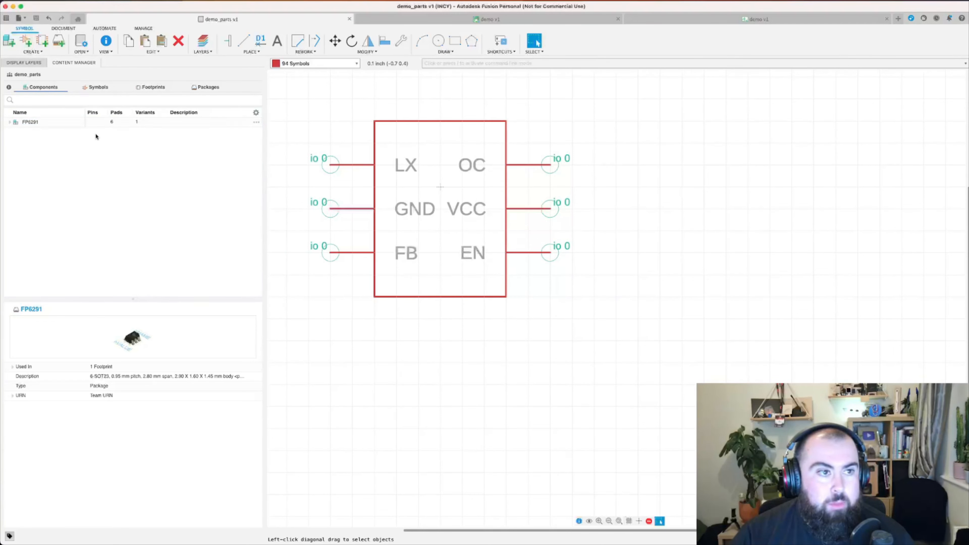
click(45, 123)
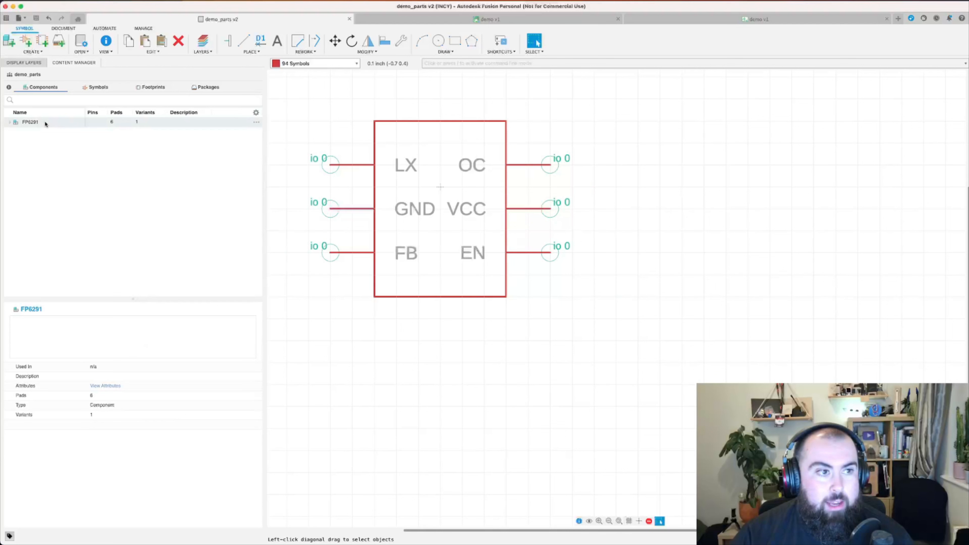
click(9, 124)
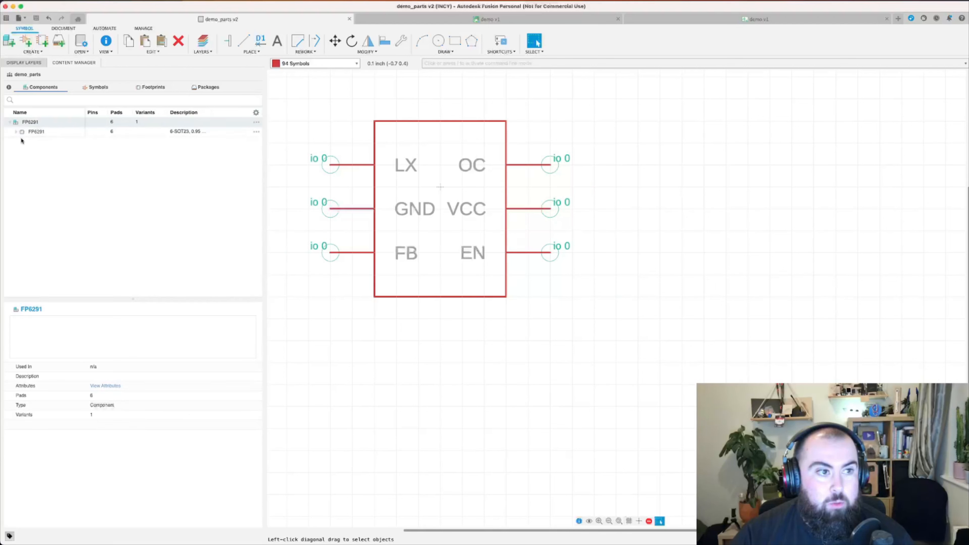
click(15, 132)
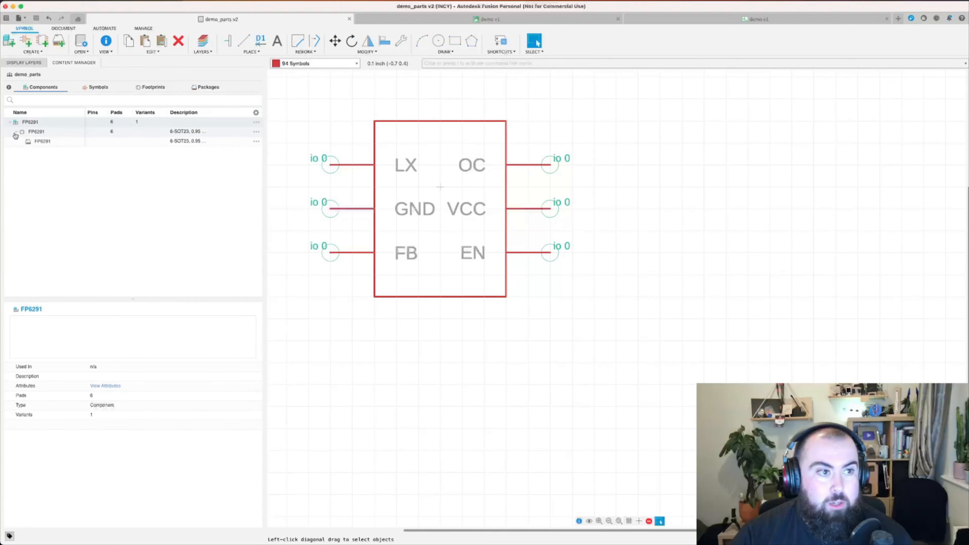
click(44, 133)
click(56, 142)
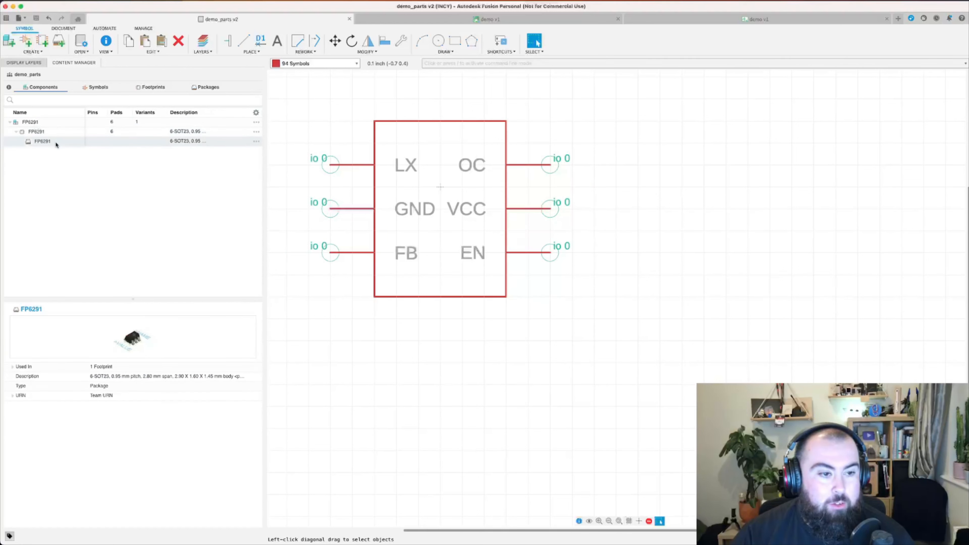
click(50, 132)
click(15, 132)
click(31, 122)
click(11, 122)
Open the FP6291 component for editing and place one FP6291 symbol at the origin of its symbol area
double_click(49, 123)
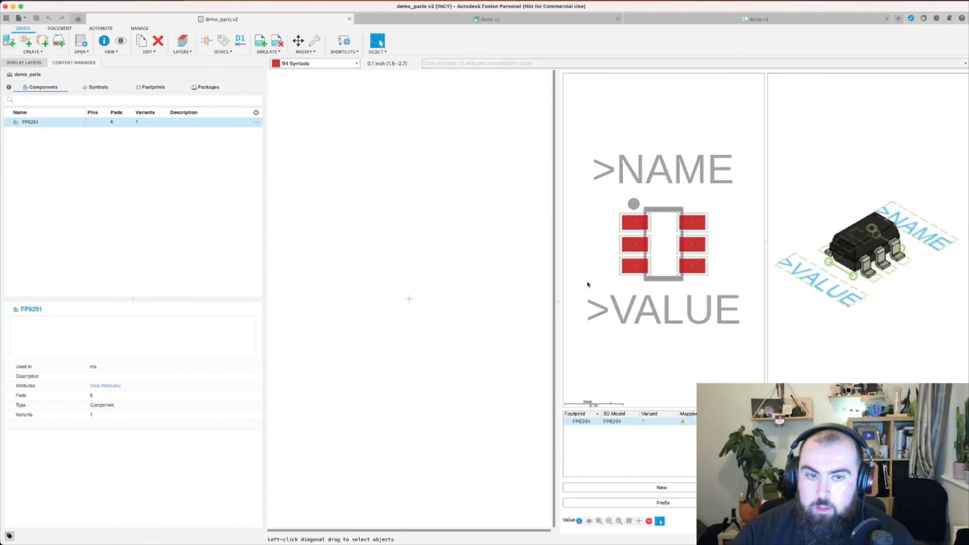
click(209, 46)
drag(140, 11, 403, 100)
click(333, 123)
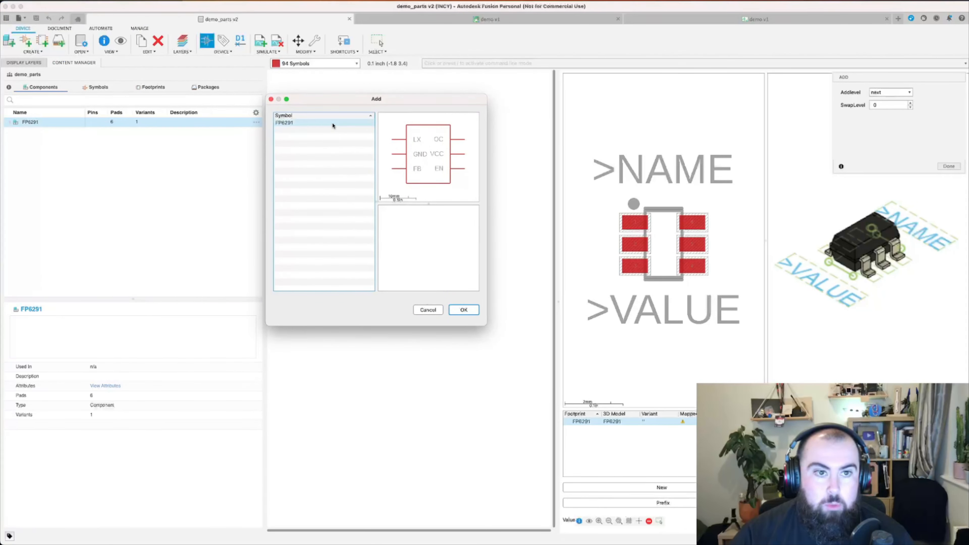
click(477, 312)
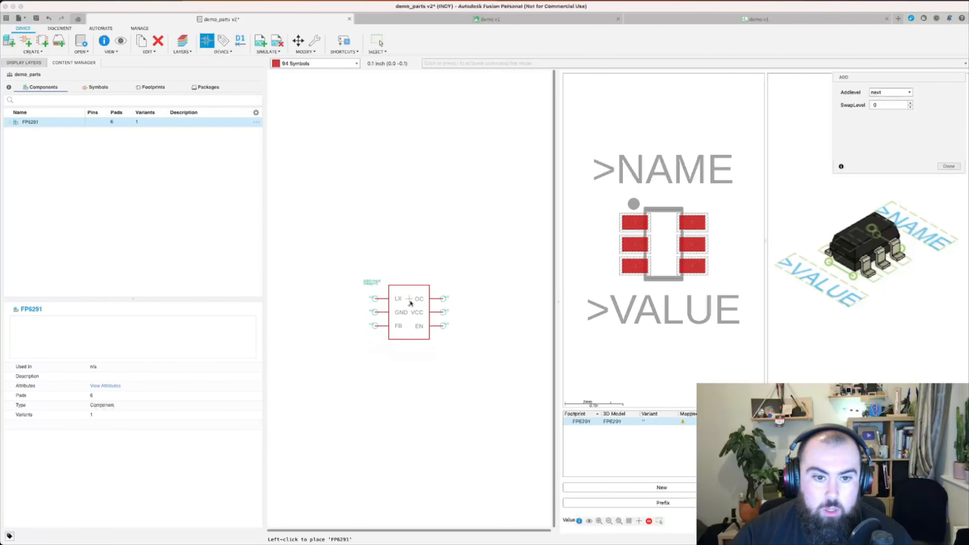
click(410, 295)
scroll(439, 309, up, 3)
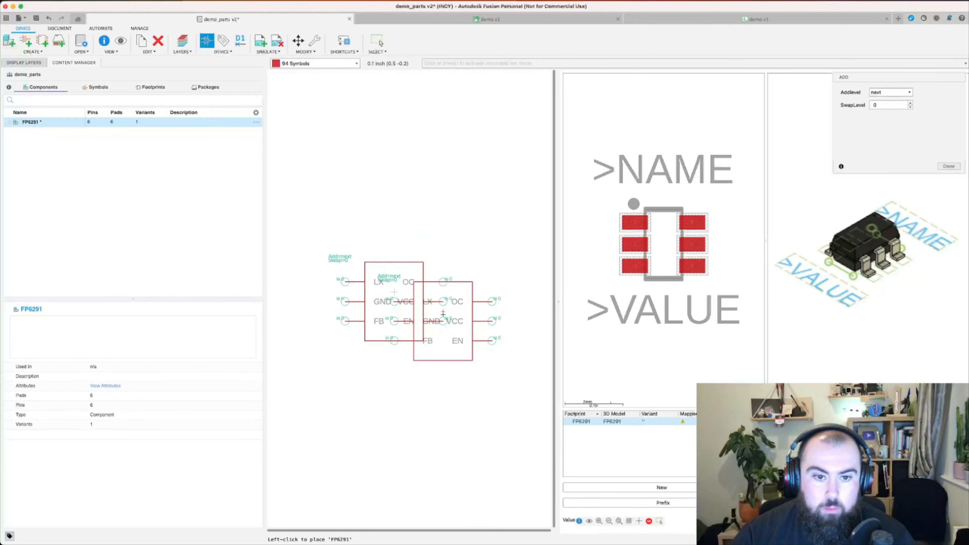
key(Escape)
scroll(384, 287, up, 1)
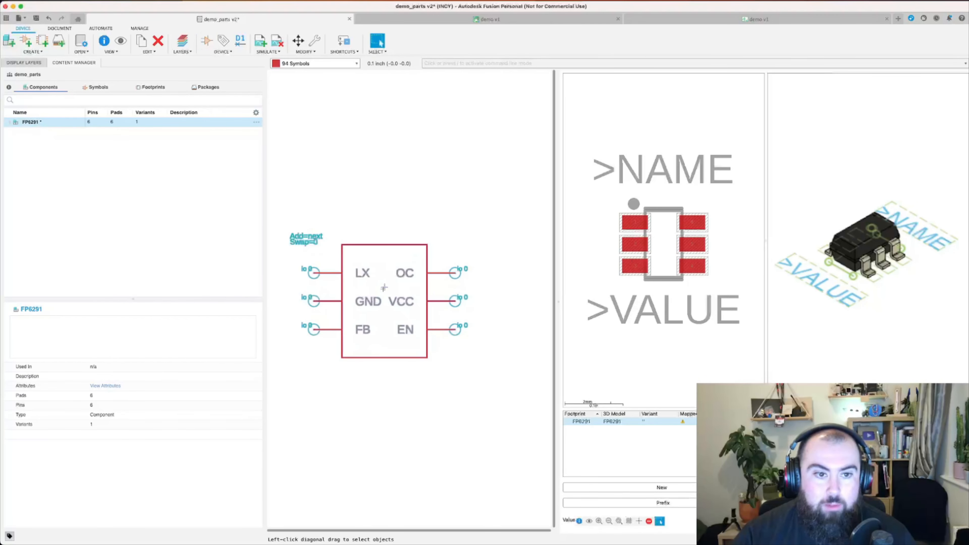
middle_drag(384, 288, 406, 222)
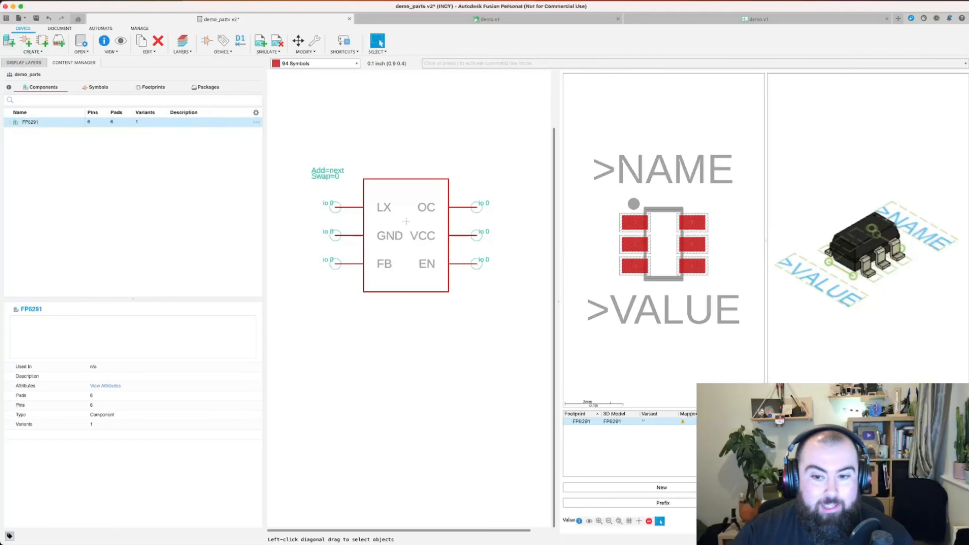
drag(723, 413, 722, 330)
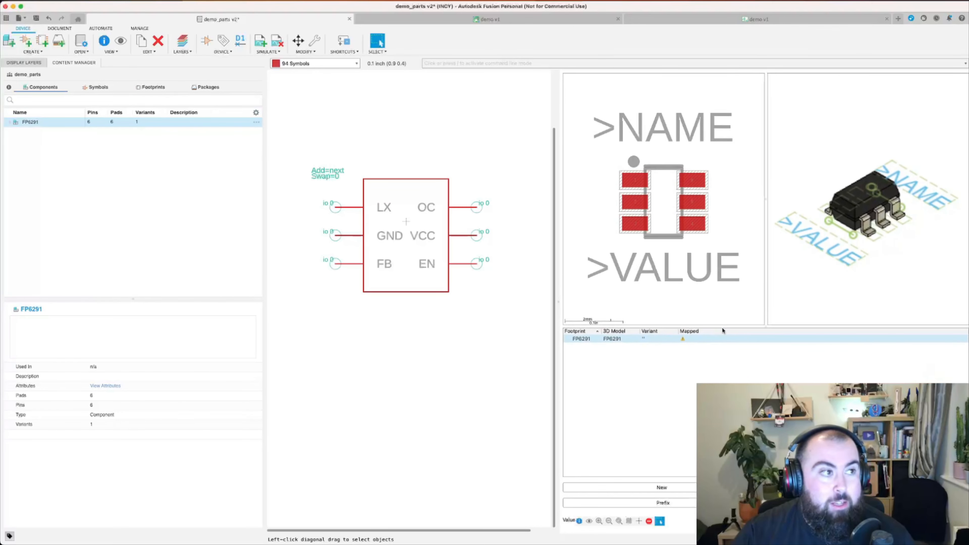
double_click(683, 341)
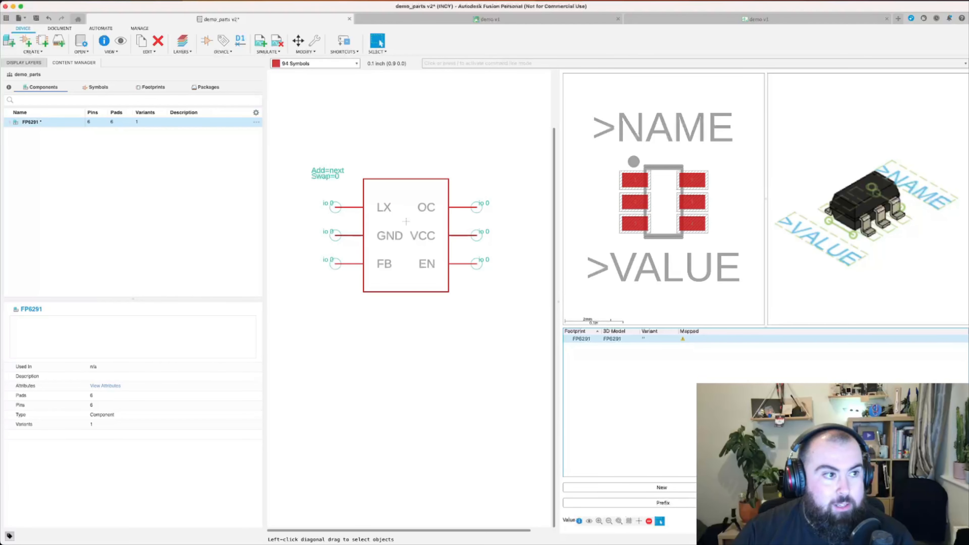
drag(450, 543, 461, 367)
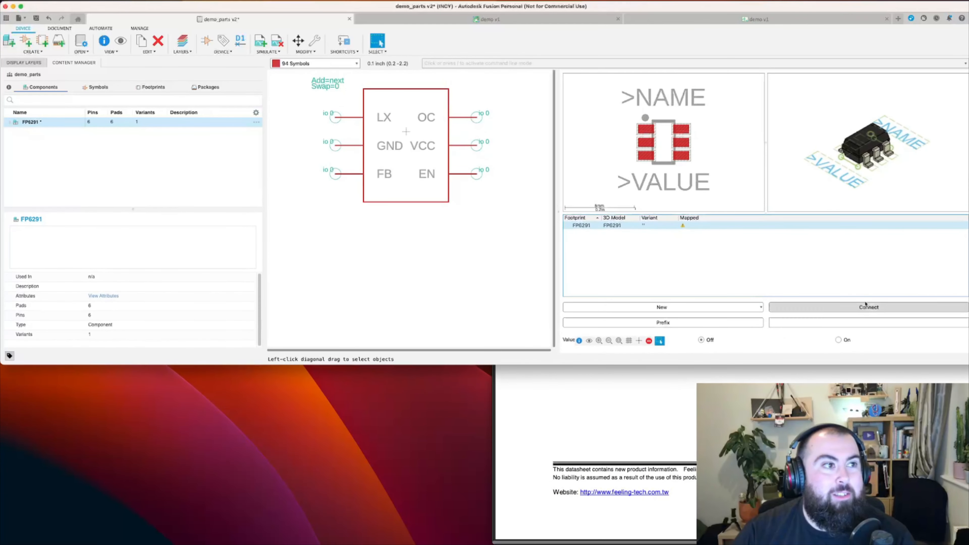
click(876, 310)
drag(729, 228, 313, 152)
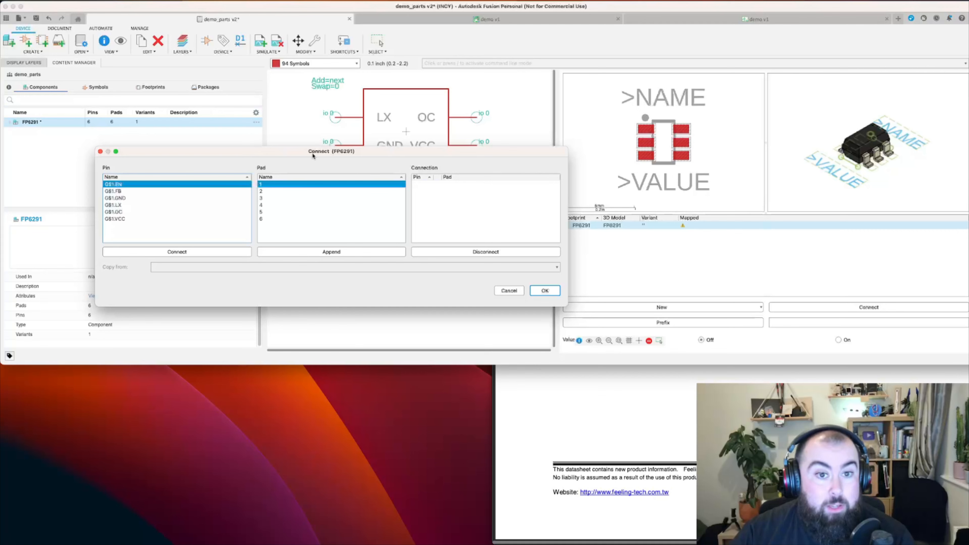
drag(313, 156, 311, 128)
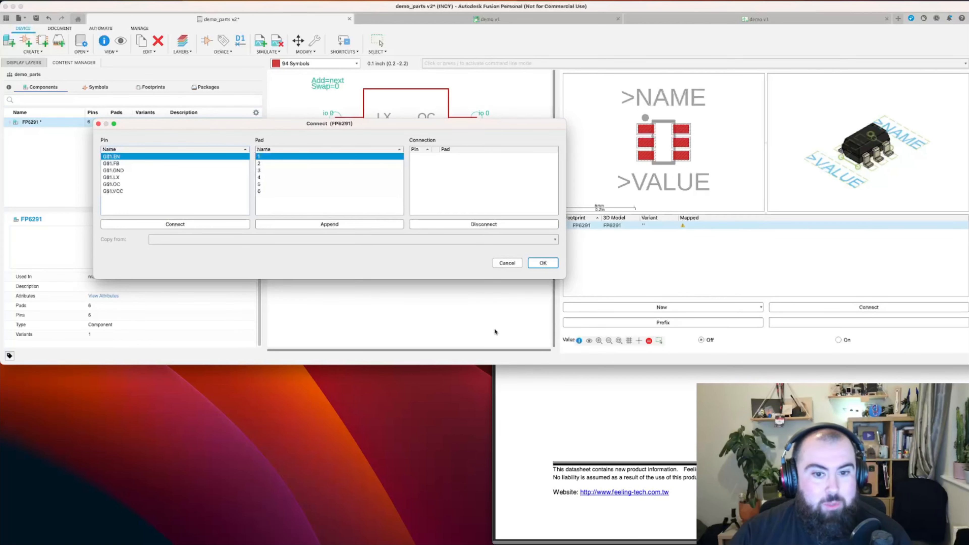
click(507, 264)
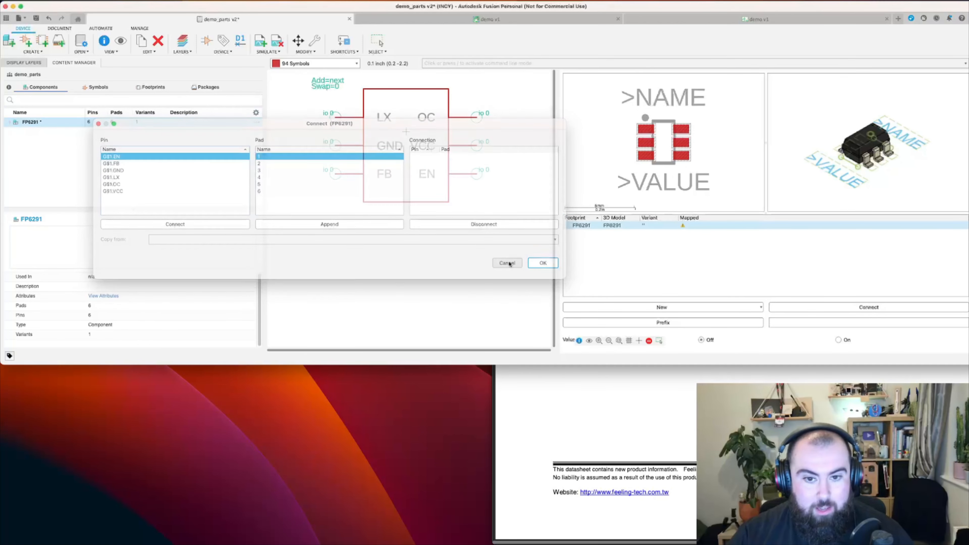
key(ctrl+alt+Return)
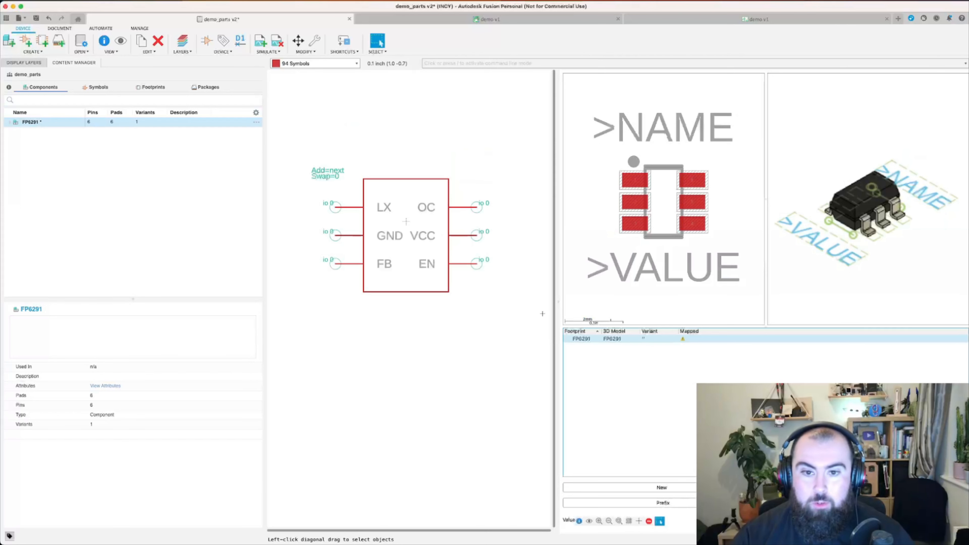
Show the FP6291 component beside the datasheet's pin table and open the pin-to-pad connections for its footprint
key(ctrl+alt+Left)
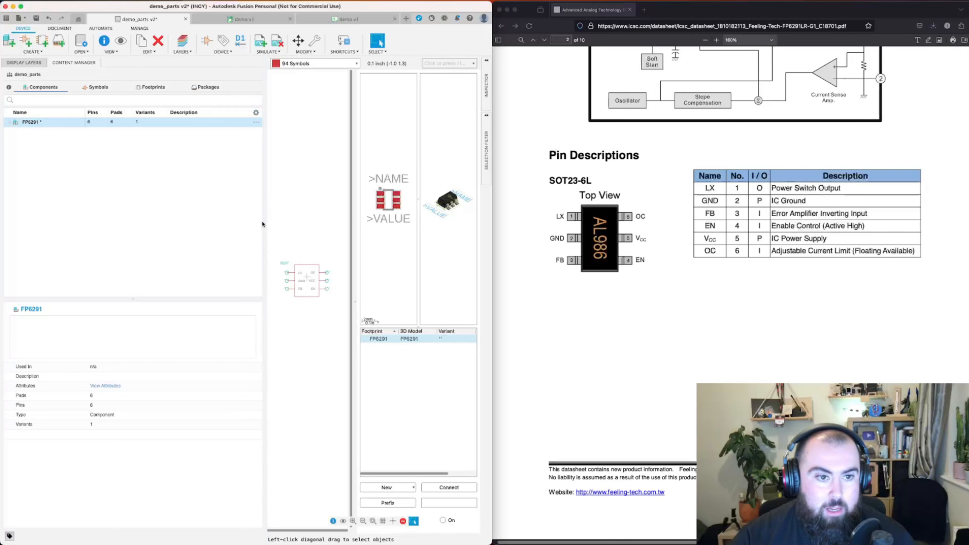
drag(262, 225, 146, 225)
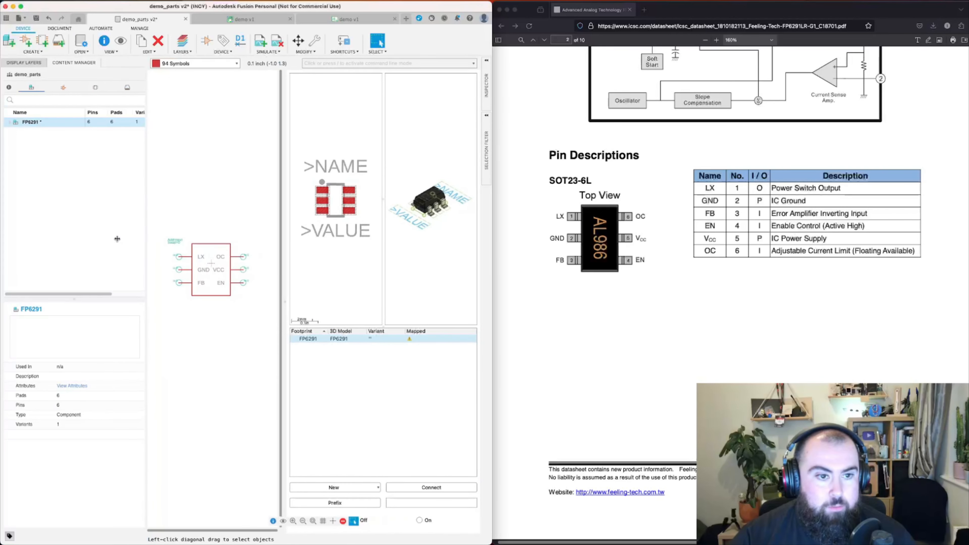
click(440, 491)
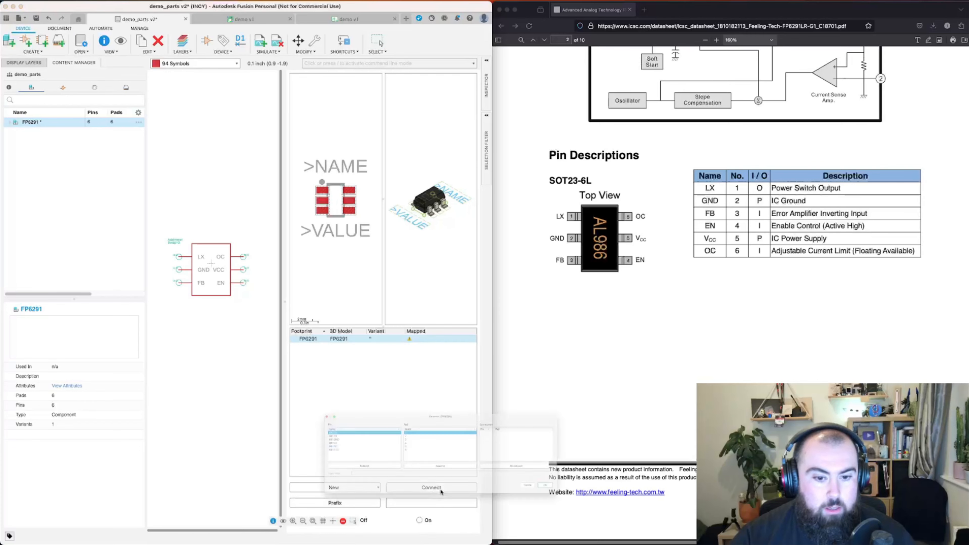
drag(277, 322, 384, 308)
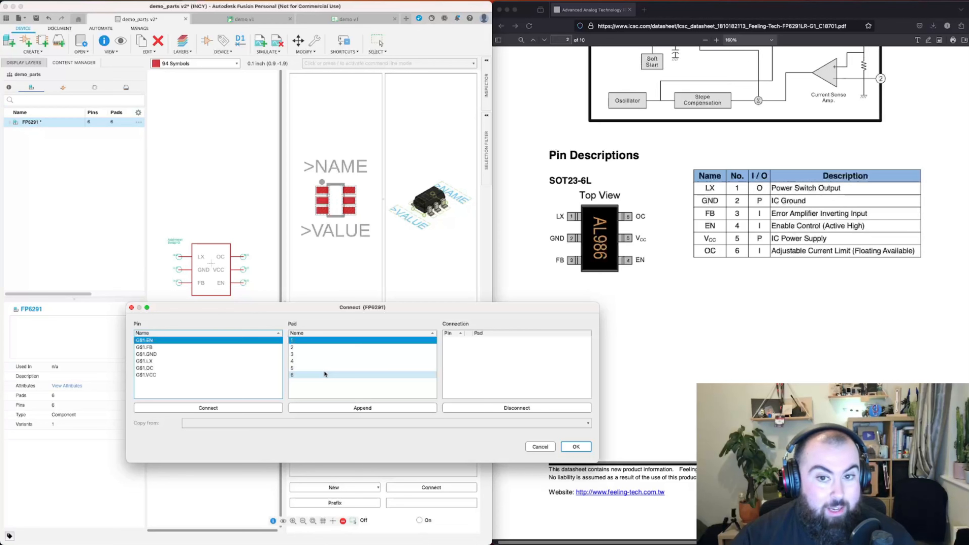
Connect pin LX to pad 1, GND to pad 2 and FB to pad 3 of the FP6291 footprint
click(174, 361)
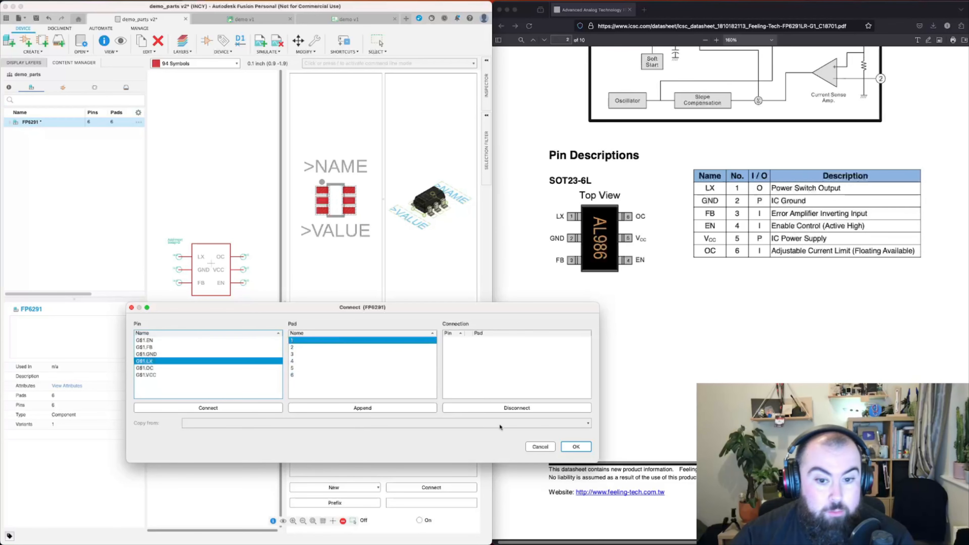
click(228, 408)
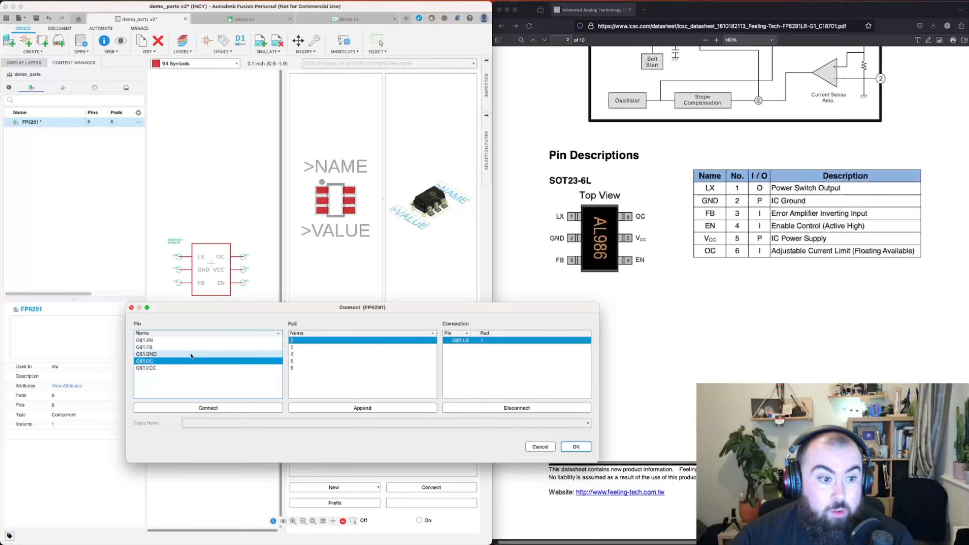
click(156, 354)
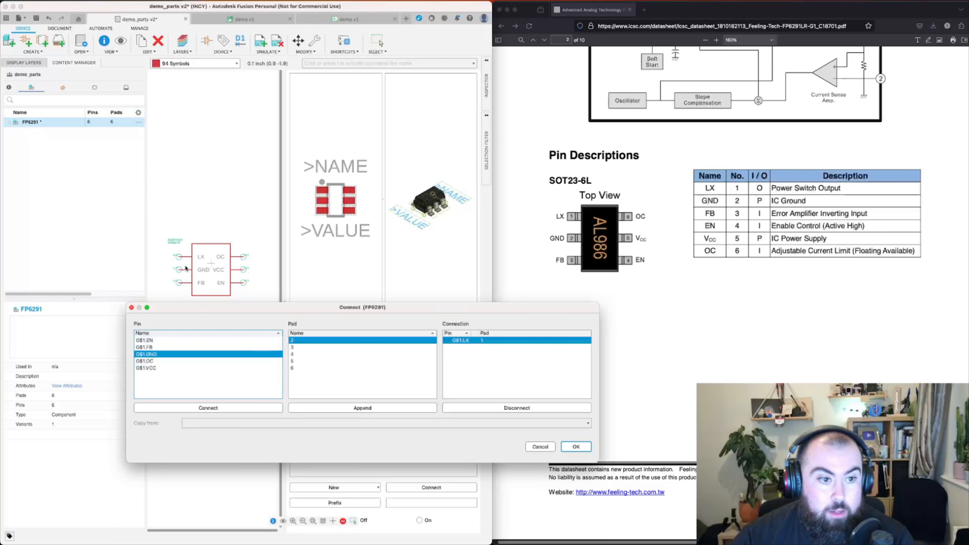
click(262, 407)
click(155, 355)
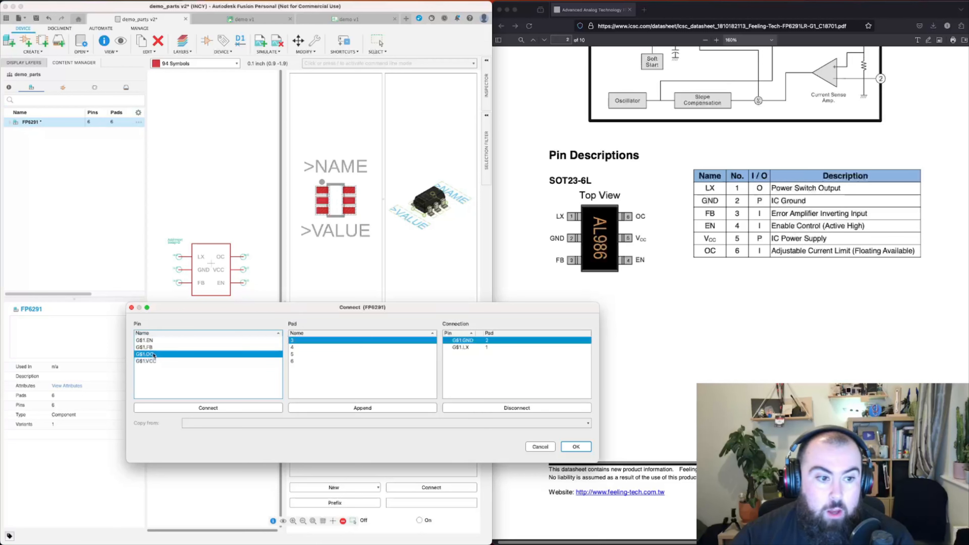
click(153, 347)
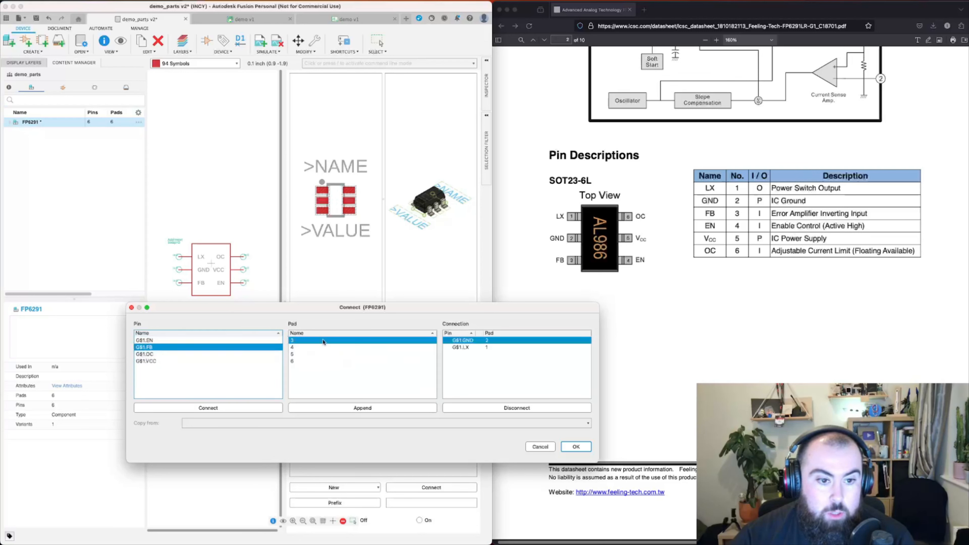
click(245, 408)
Connect pin EN to pad 4, VCC to pad 5 and OC to pad 6, and accept the FP6291 pin mapping
click(163, 348)
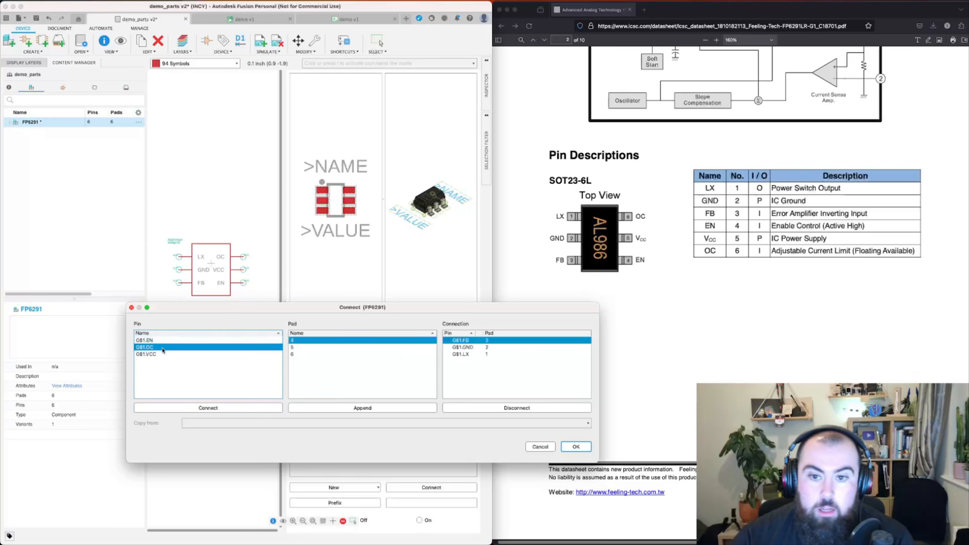
click(165, 341)
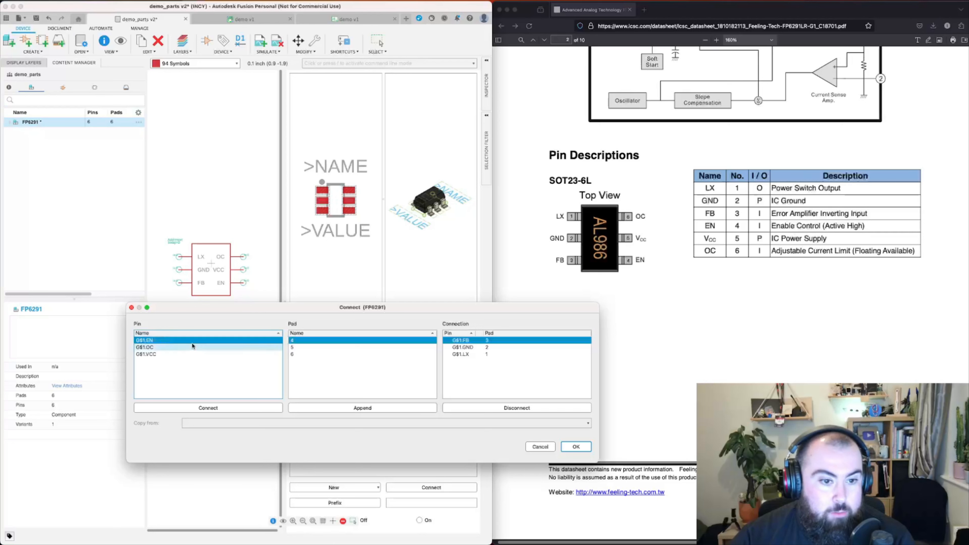
click(201, 407)
click(177, 347)
click(245, 409)
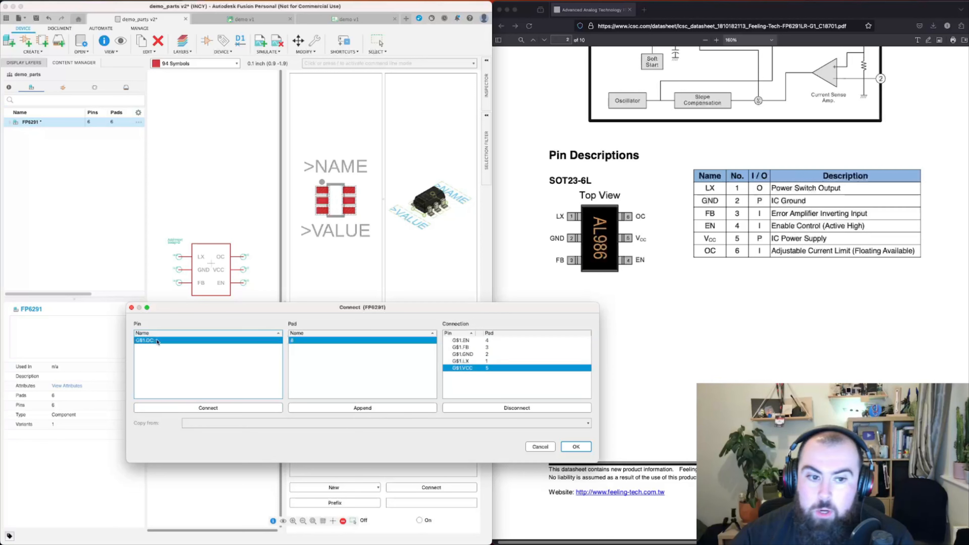
click(253, 407)
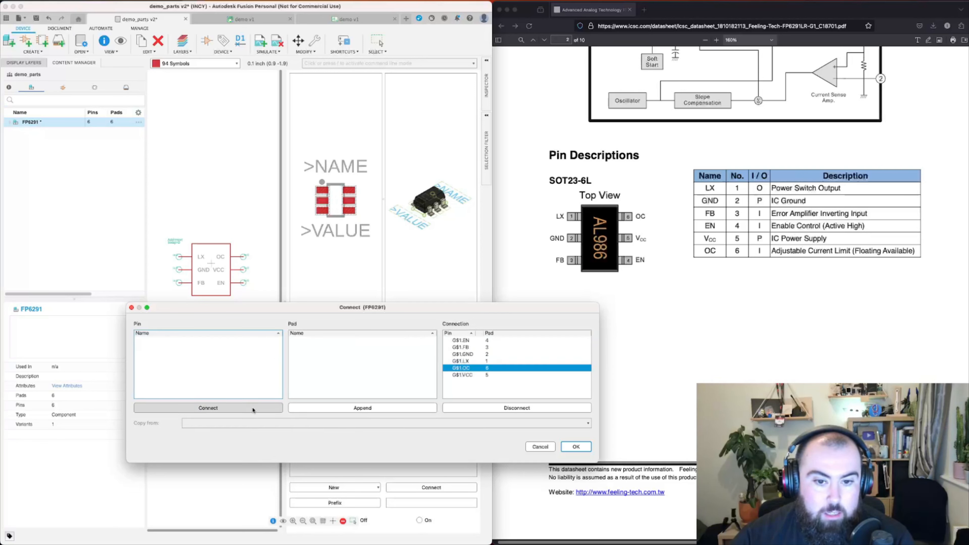
click(576, 446)
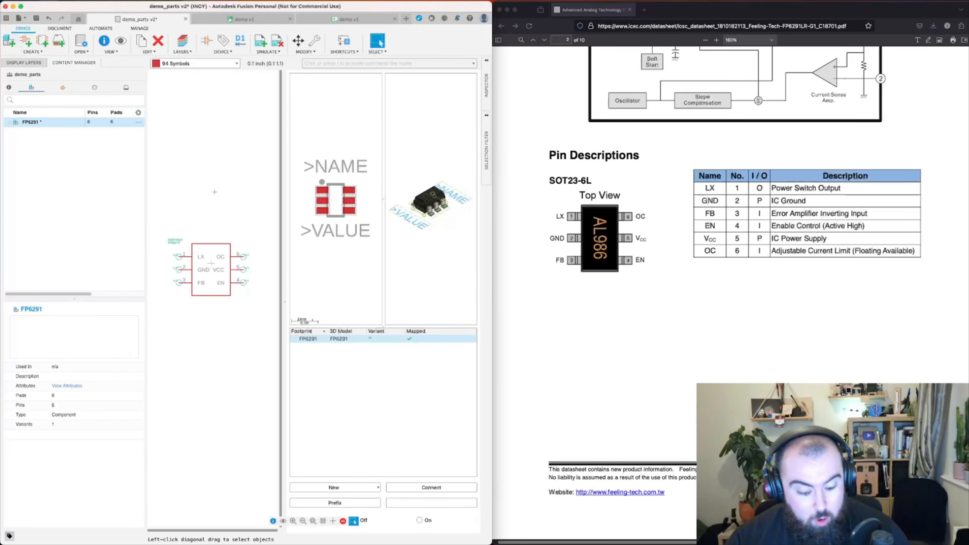
Save the mapped FP6291 component in demo_parts with the description "User Saved" and enlarge the library window to the full screen
key(super+s)
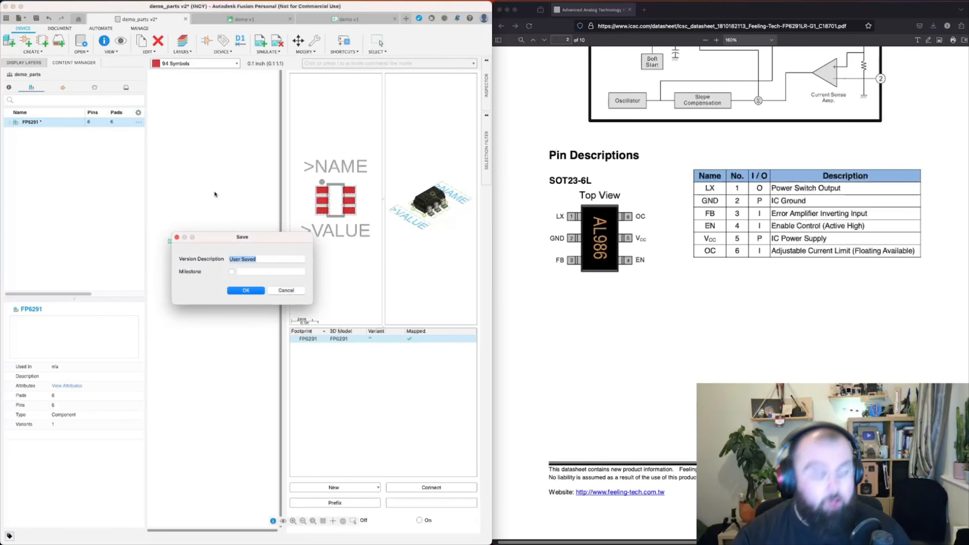
click(254, 292)
key(ctrl+alt+Return)
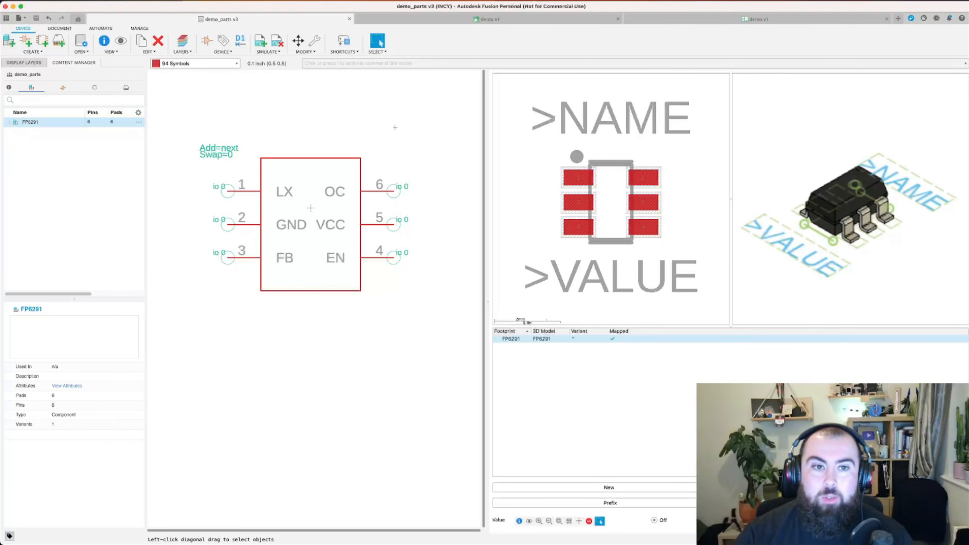
Switch to the empty demo schematic and examine the placeable components from all libraries
click(717, 22)
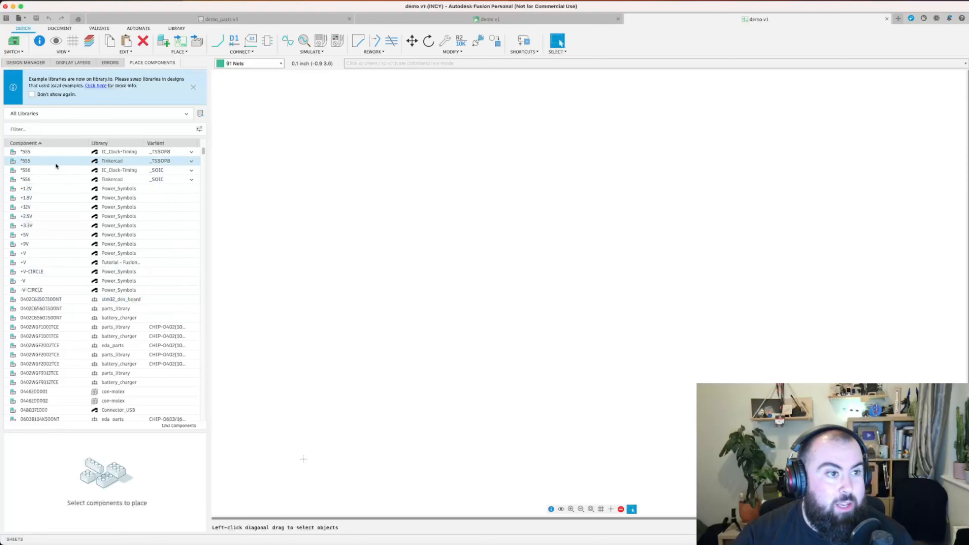
scroll(56, 166, down, 6)
scroll(89, 329, down, 4)
scroll(91, 290, down, 12)
scroll(94, 282, down, 10)
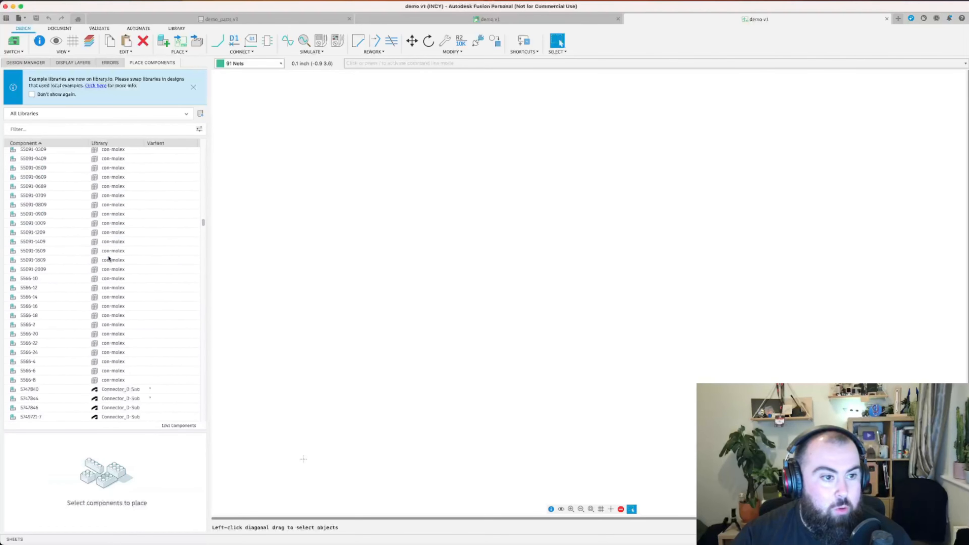
scroll(111, 254, down, 10)
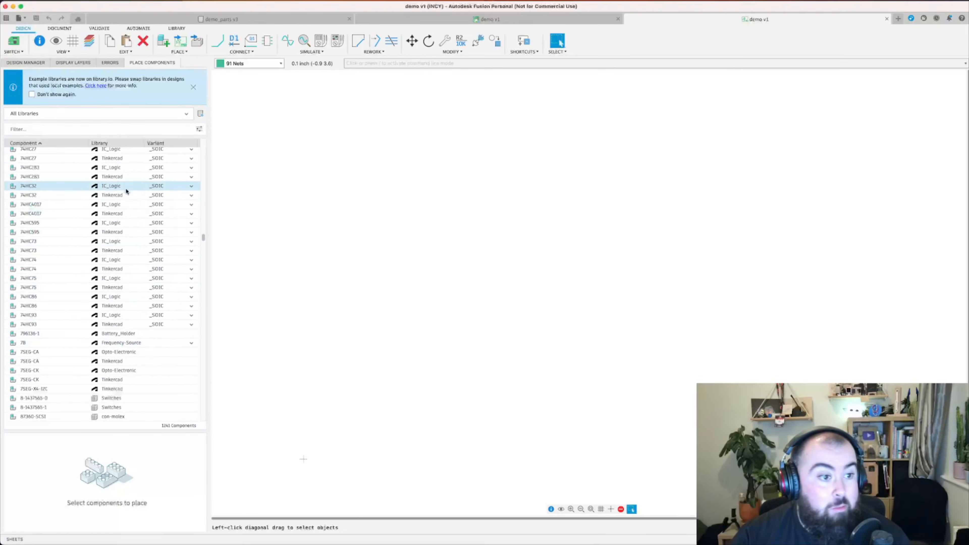
scroll(110, 240, down, 8)
scroll(111, 240, down, 8)
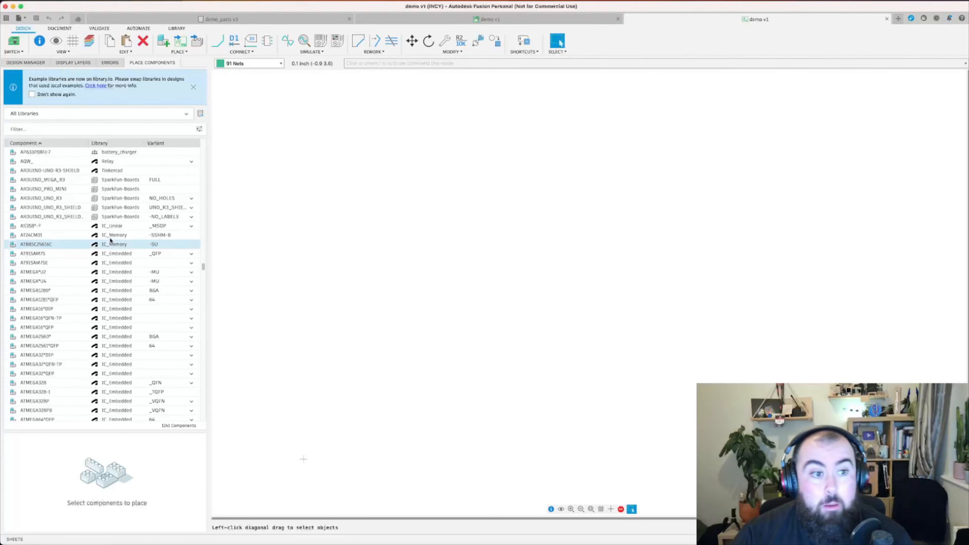
scroll(119, 271, down, 10)
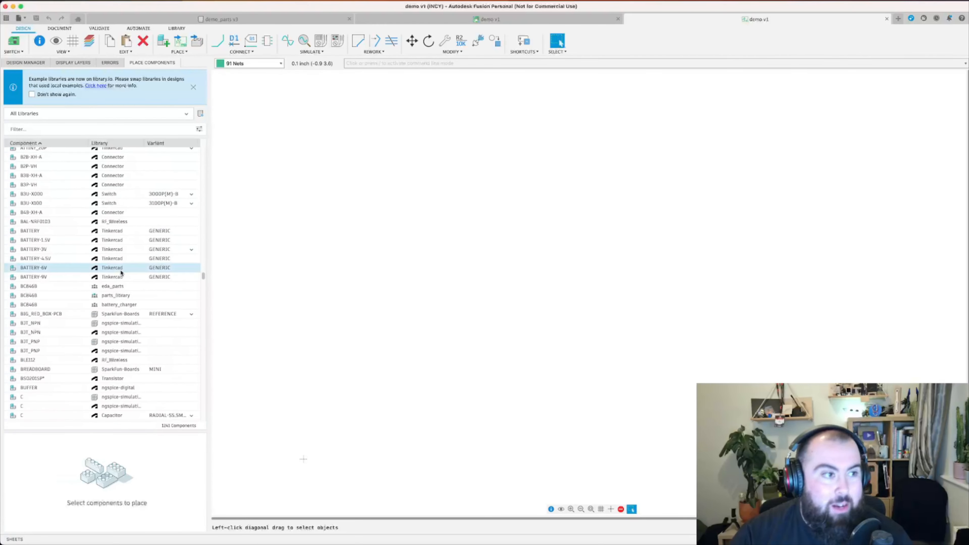
scroll(123, 263, down, 10)
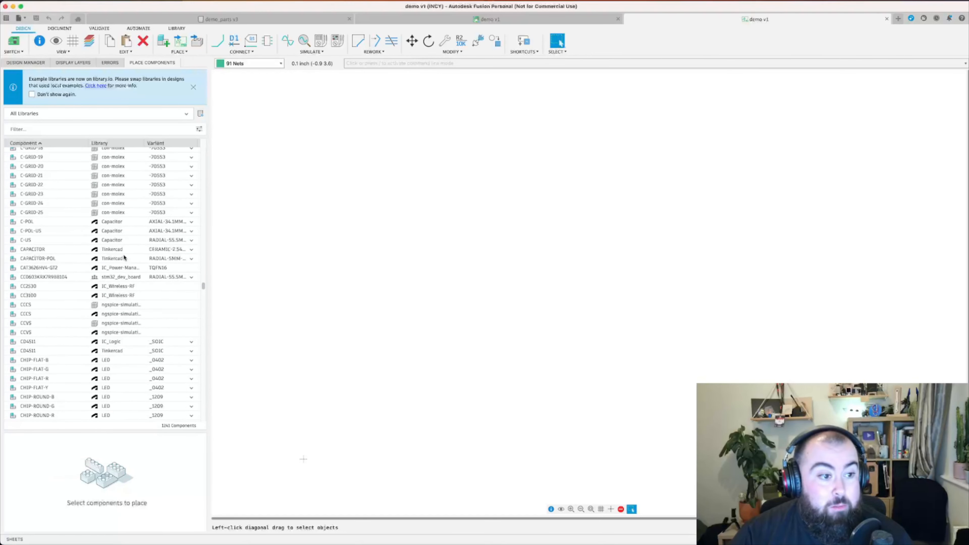
scroll(124, 258, up, 20)
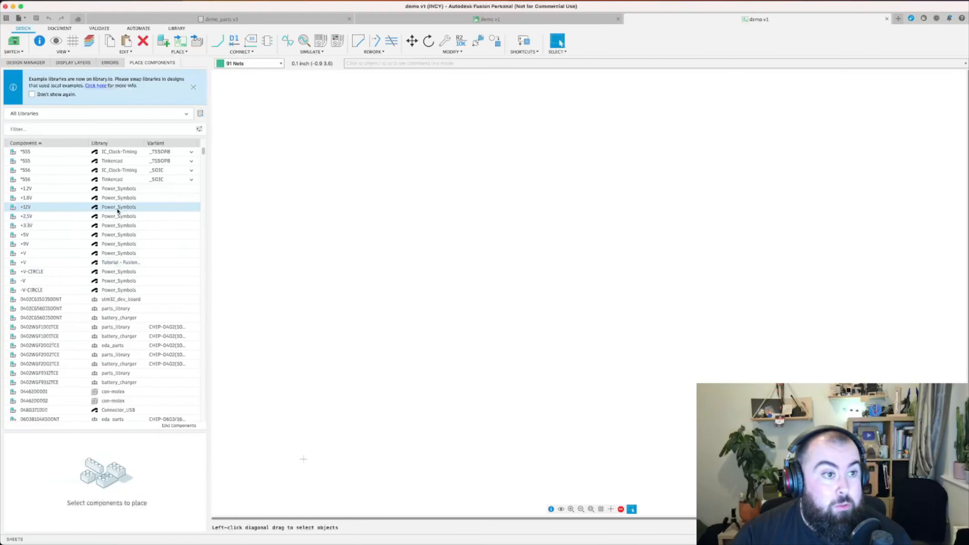
Restrict the placeable components to the demo_parts library and dismiss the example libraries notice
click(187, 114)
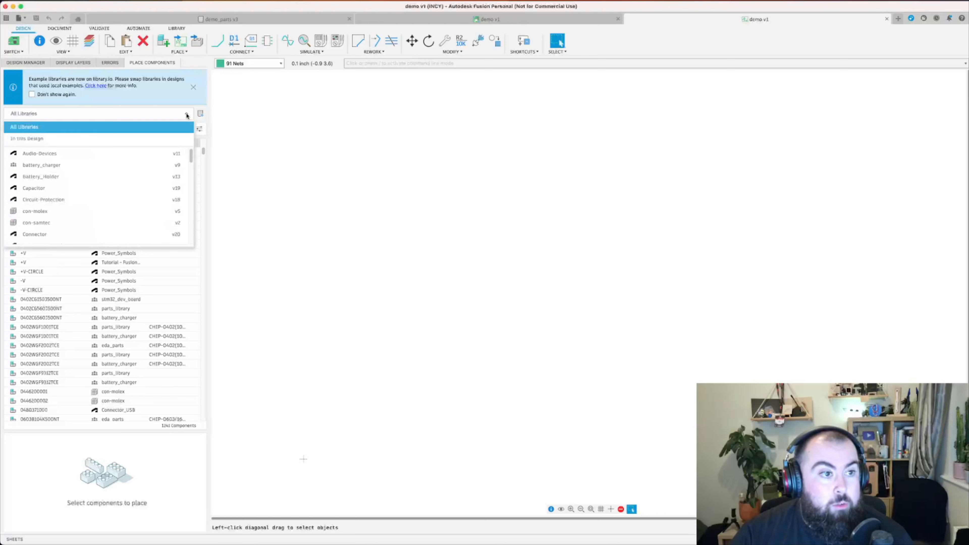
scroll(88, 192, down, 5)
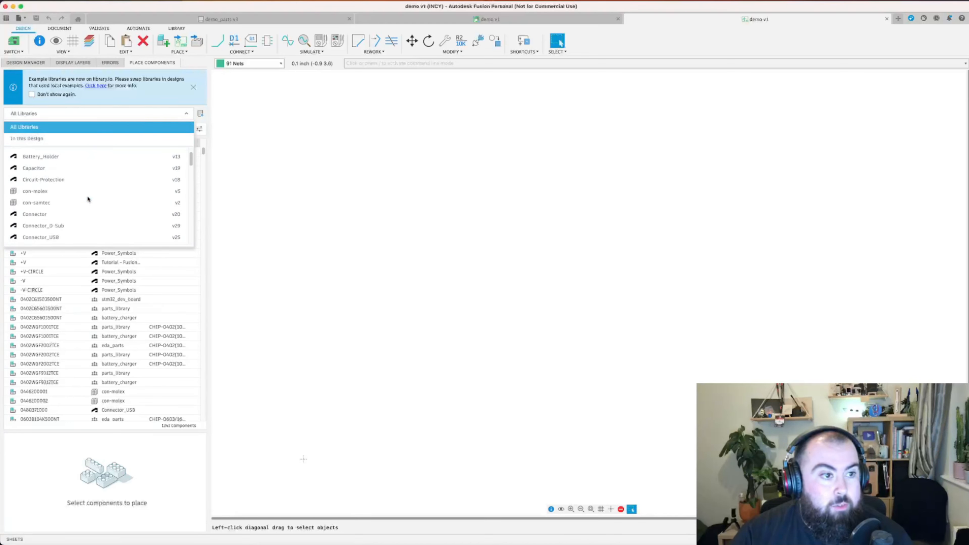
scroll(88, 185, down, 5)
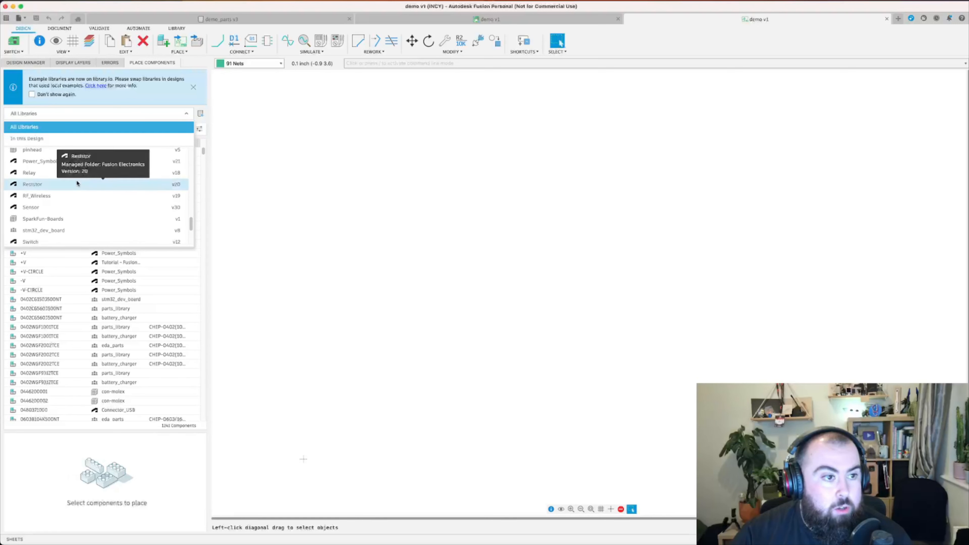
scroll(82, 186, down, 3)
scroll(78, 191, up, 4)
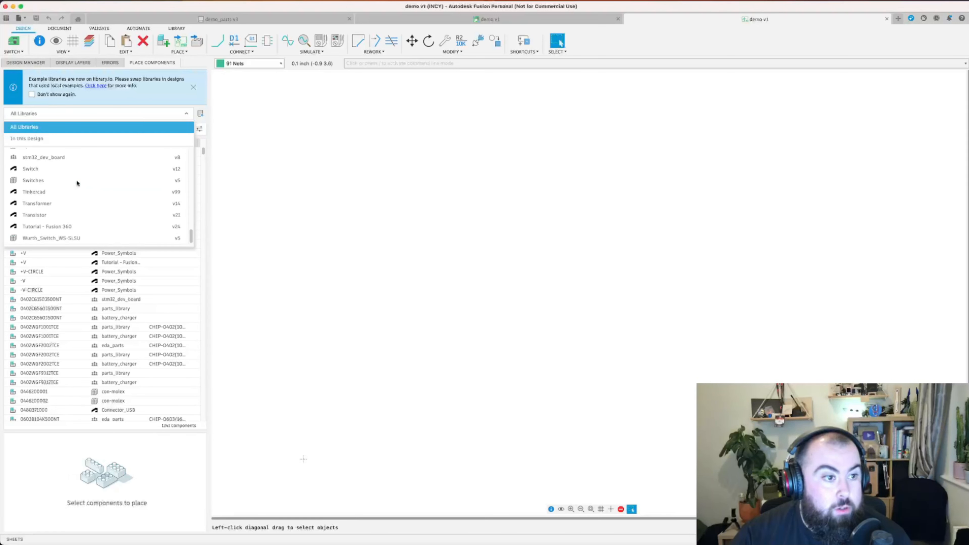
scroll(76, 206, up, 4)
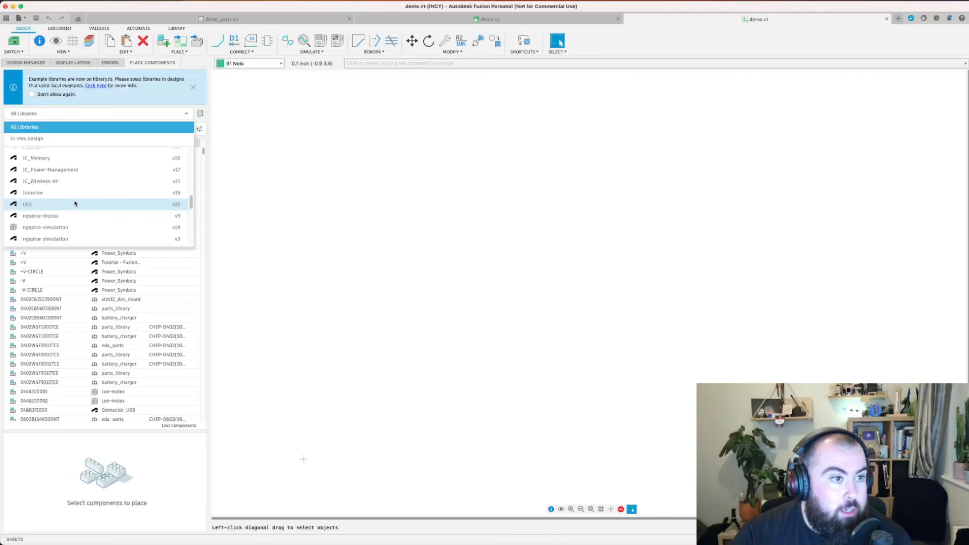
scroll(63, 183, up, 4)
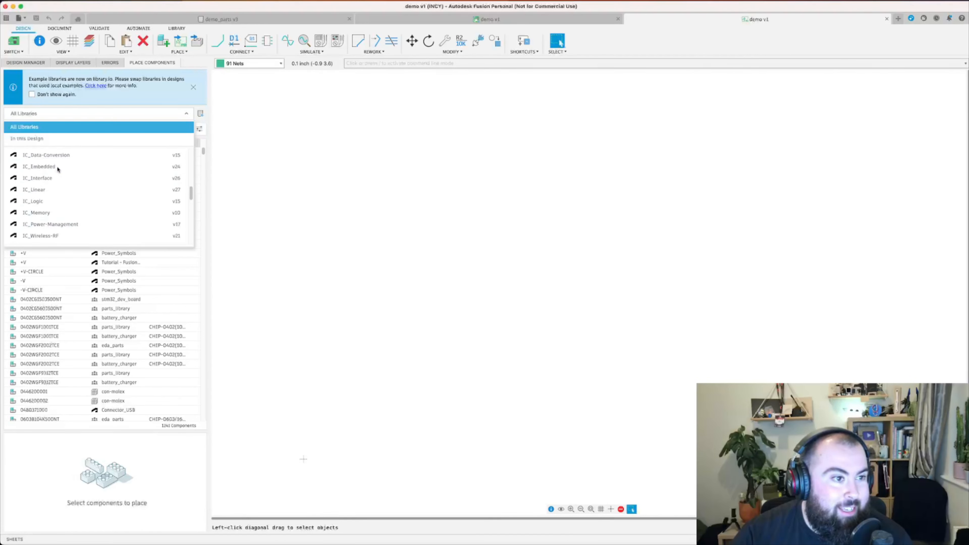
scroll(59, 172, up, 4)
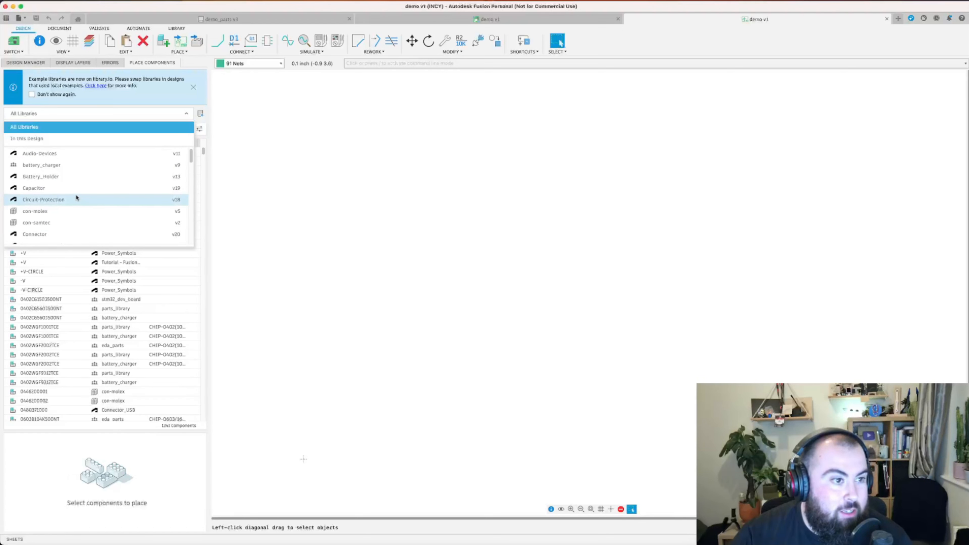
scroll(76, 198, down, 4)
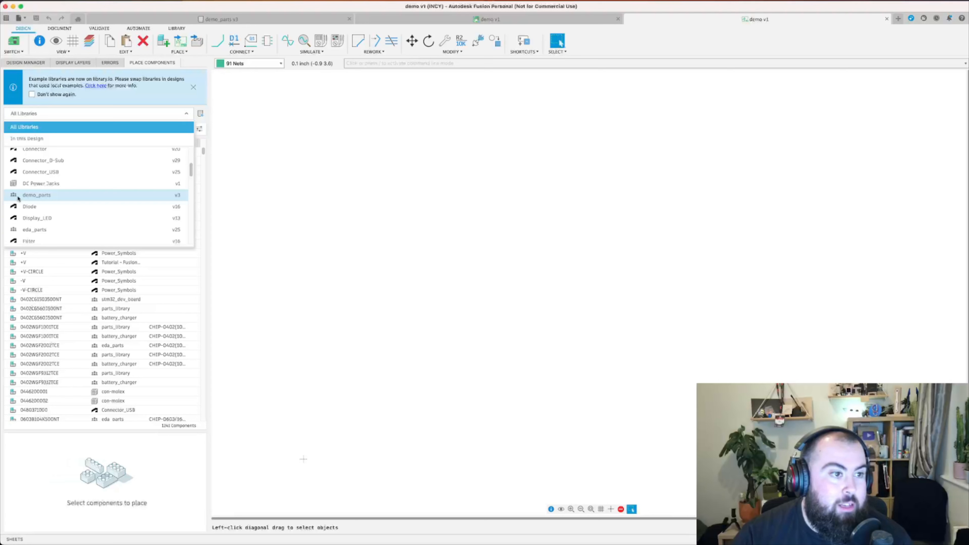
click(35, 196)
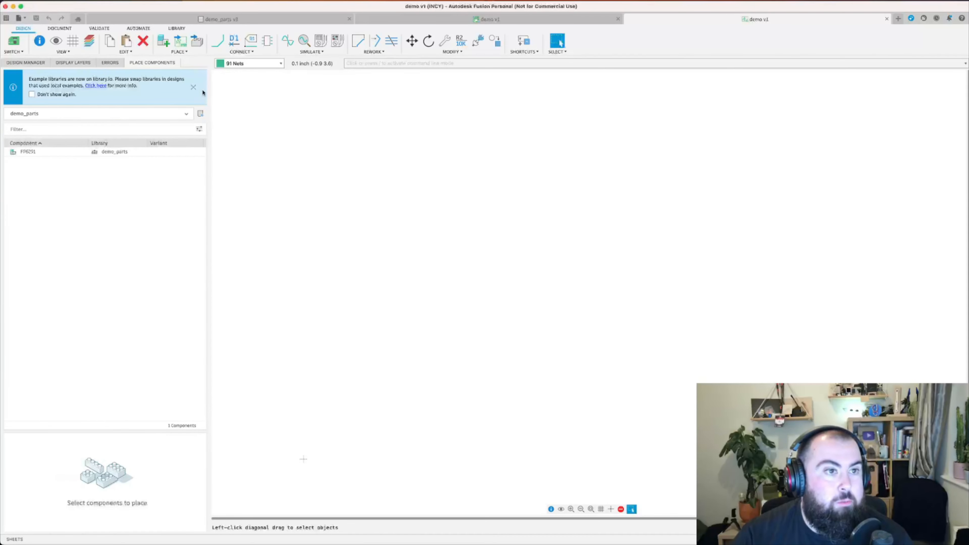
click(192, 87)
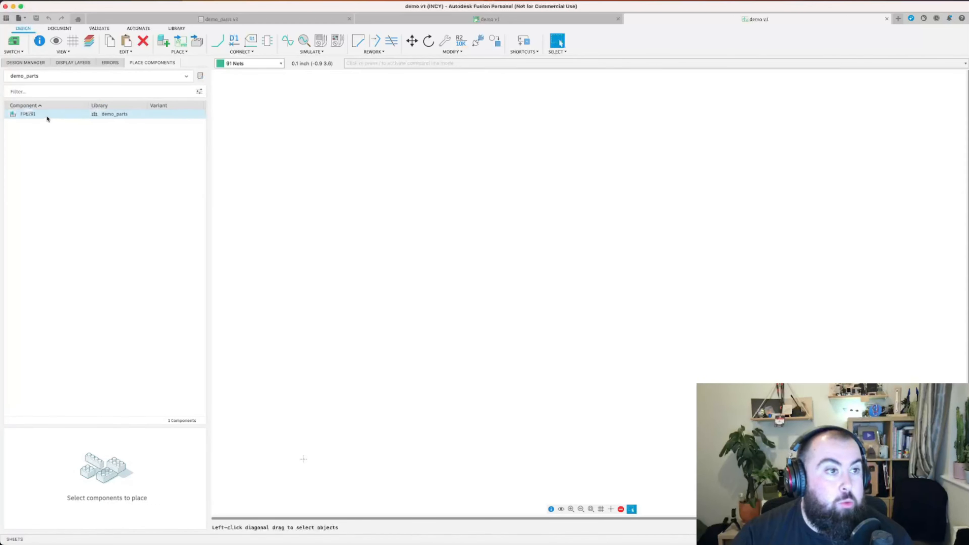
Enlarge the FP6291 component's details and place one FP6291 near the middle of the schematic sheet
click(54, 115)
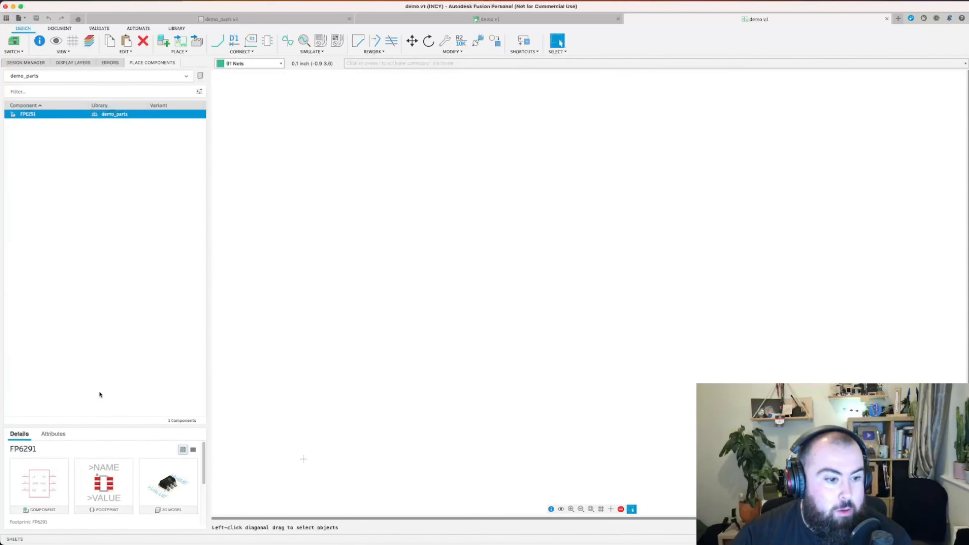
drag(110, 425, 109, 300)
drag(54, 114, 528, 220)
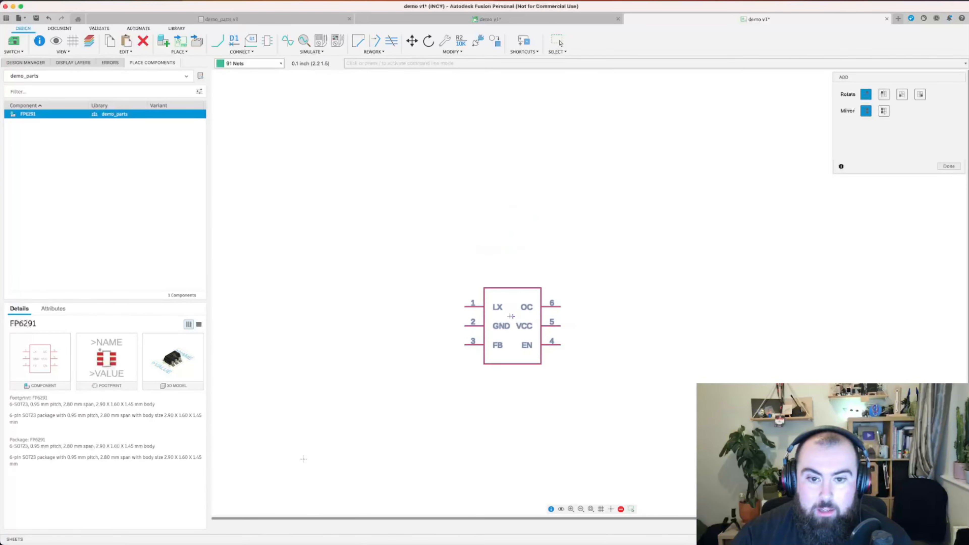
click(464, 231)
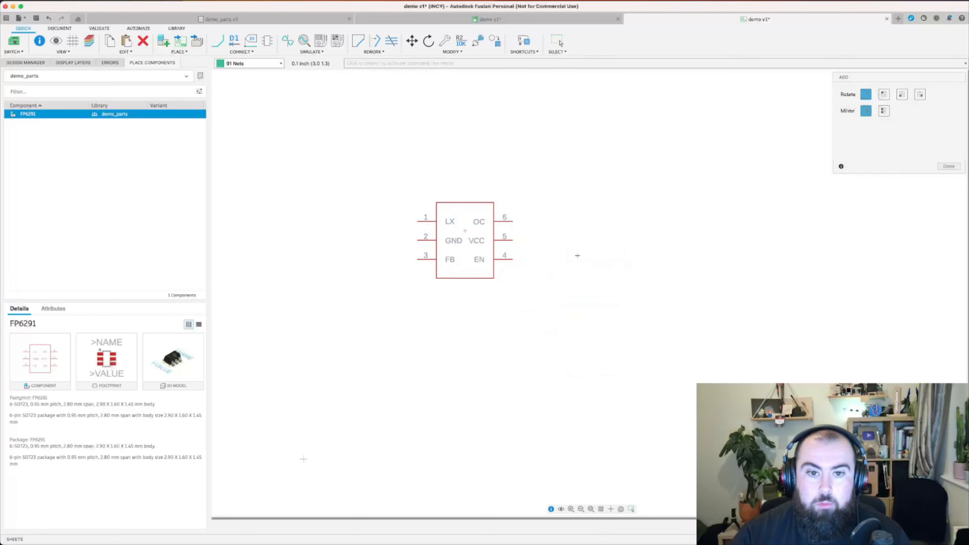
key(Escape)
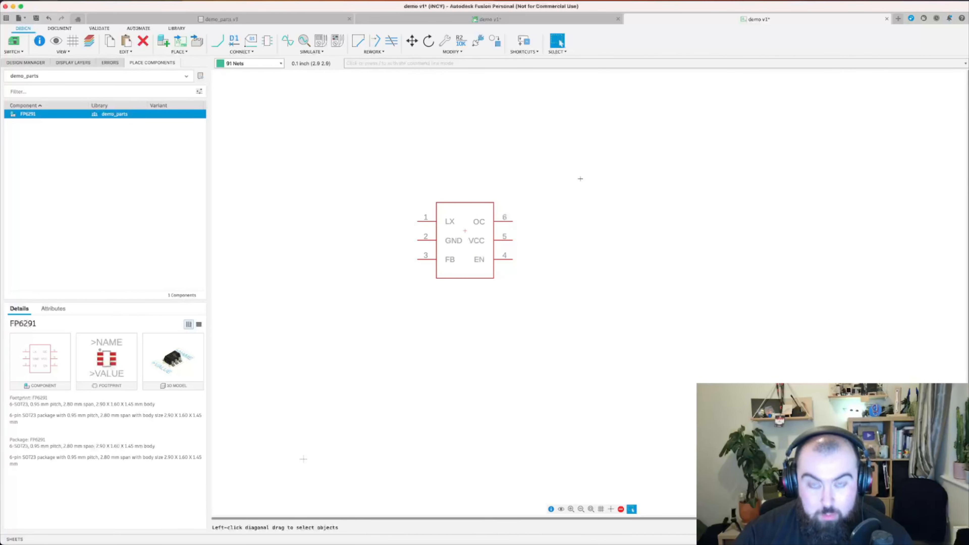
Save the demo schematic and switch to its PCB board layout
key(super+s)
click(493, 292)
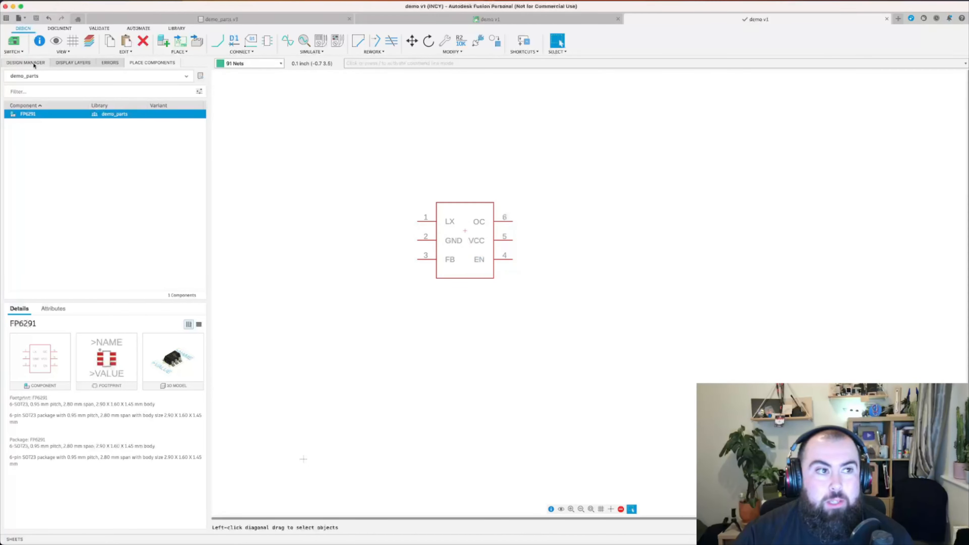
click(15, 43)
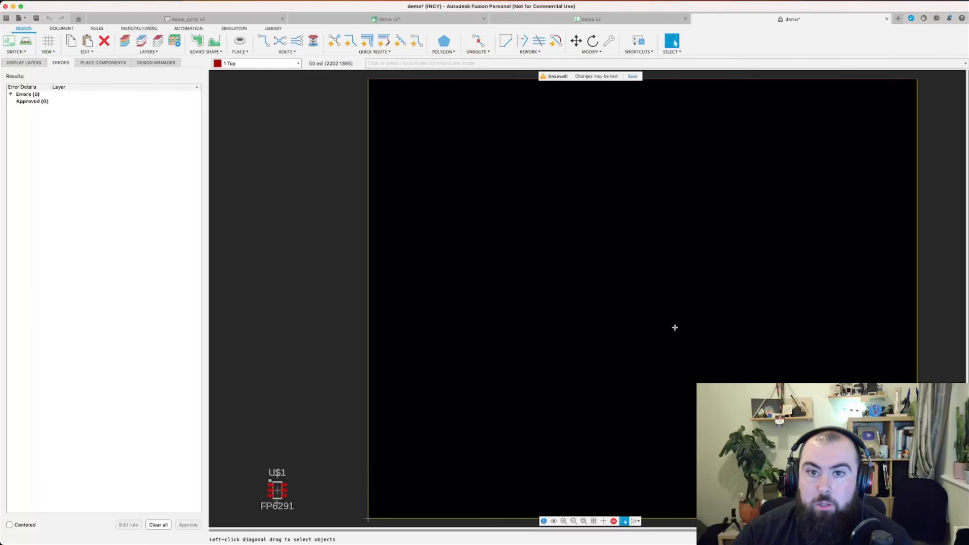
Move the FP6291 footprint from outside the outline into the upper-left area of the board
middle_drag(571, 248, 549, 244)
drag(256, 489, 500, 234)
key(Escape)
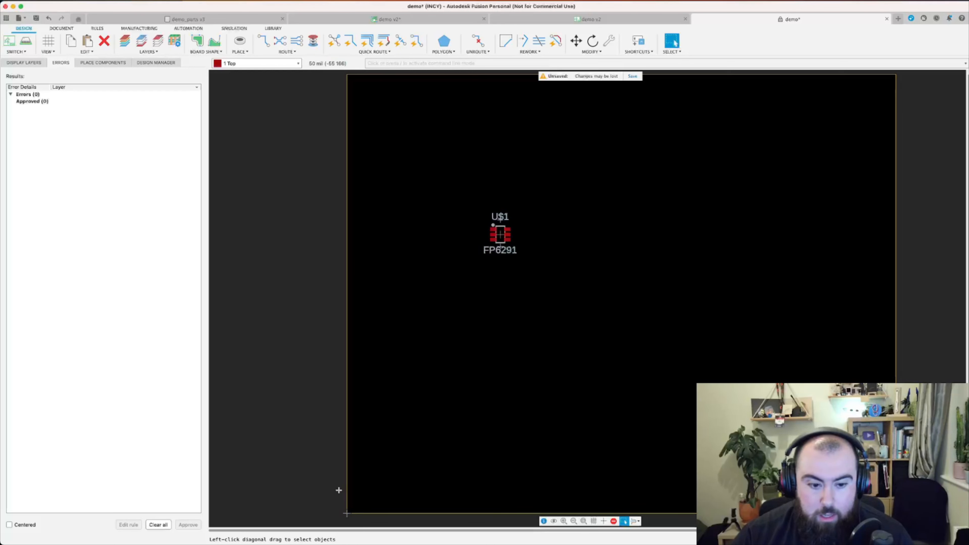
Pull the board outline's left and bottom edges inward, close to the FP6291 footprint
drag(347, 491, 458, 467)
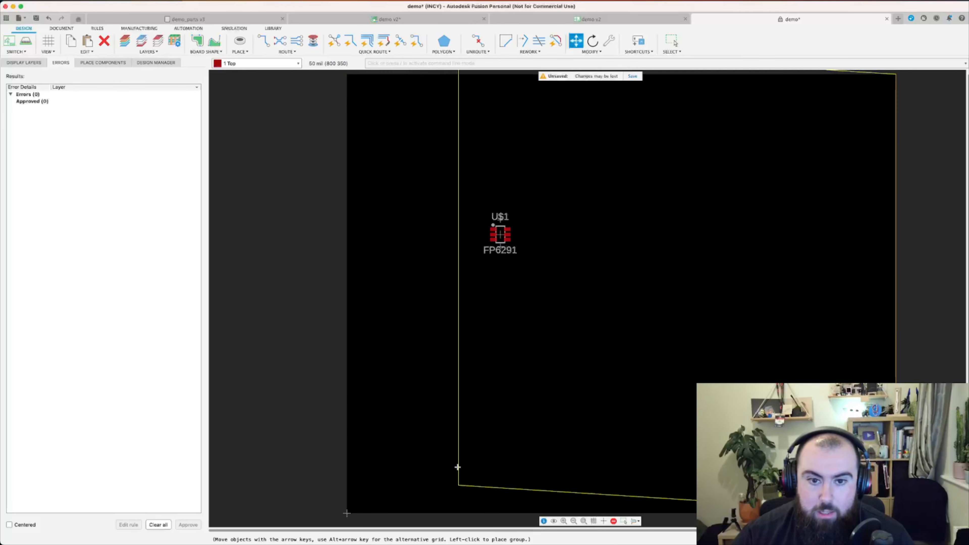
click(460, 467)
drag(628, 498, 627, 276)
click(632, 279)
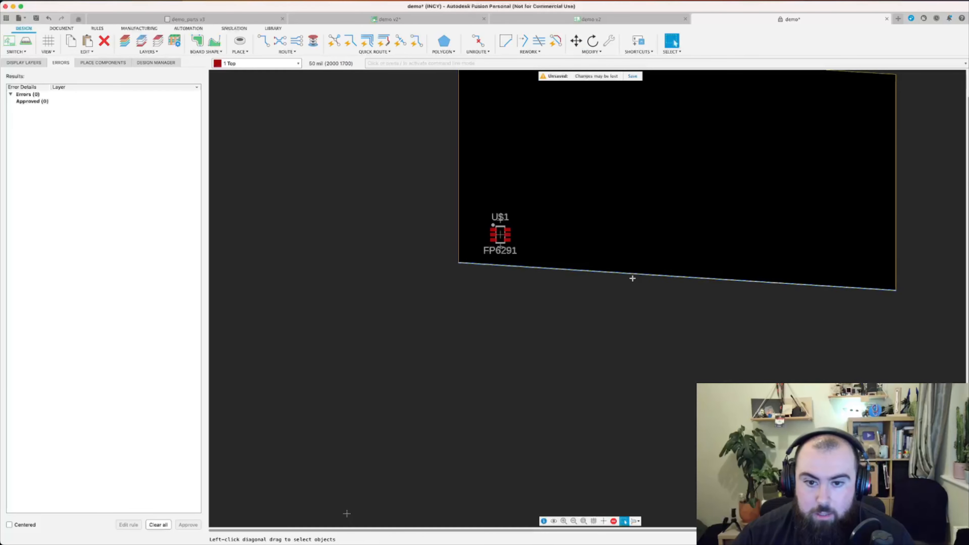
click(898, 291)
click(900, 291)
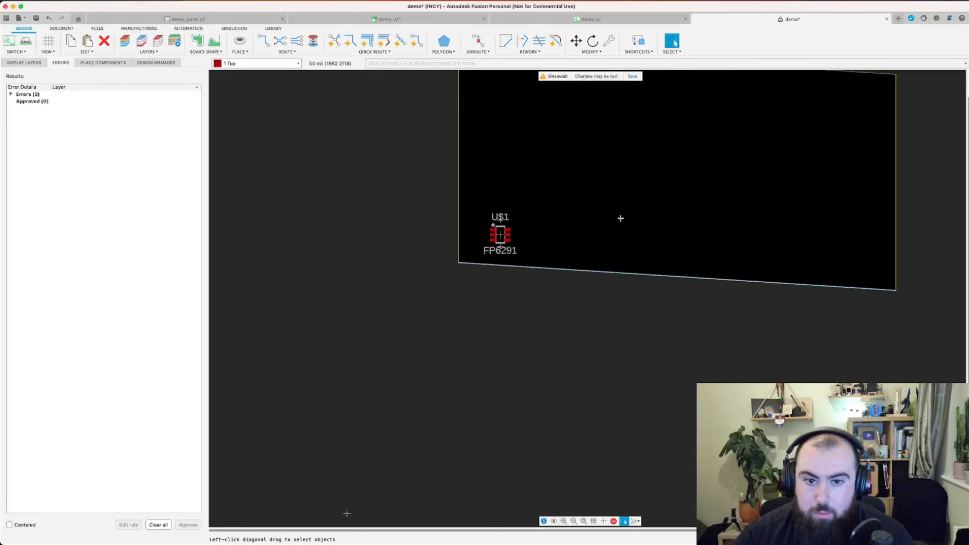
Pull the outline's right and top edges inward so the board closely surrounds the FP6291 footprint
middle_drag(634, 205, 578, 340)
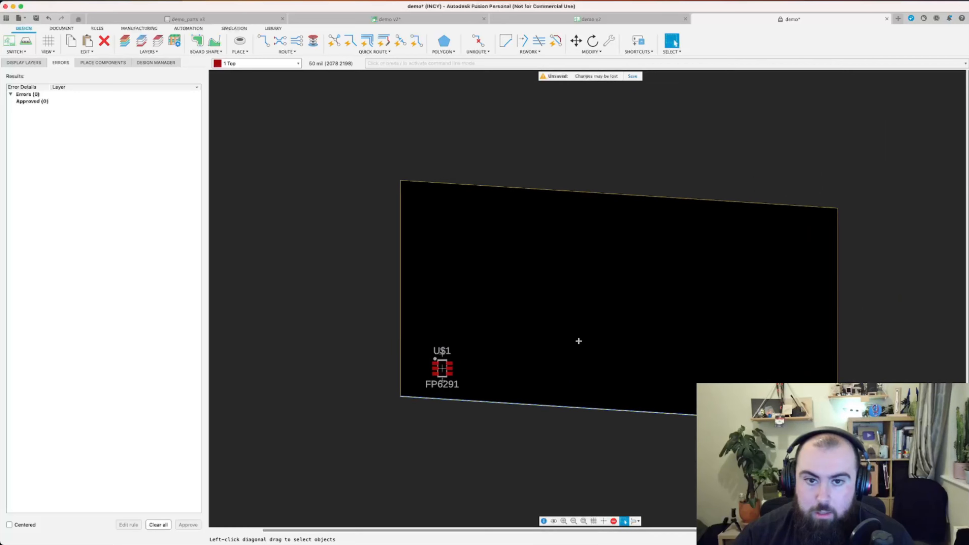
click(836, 205)
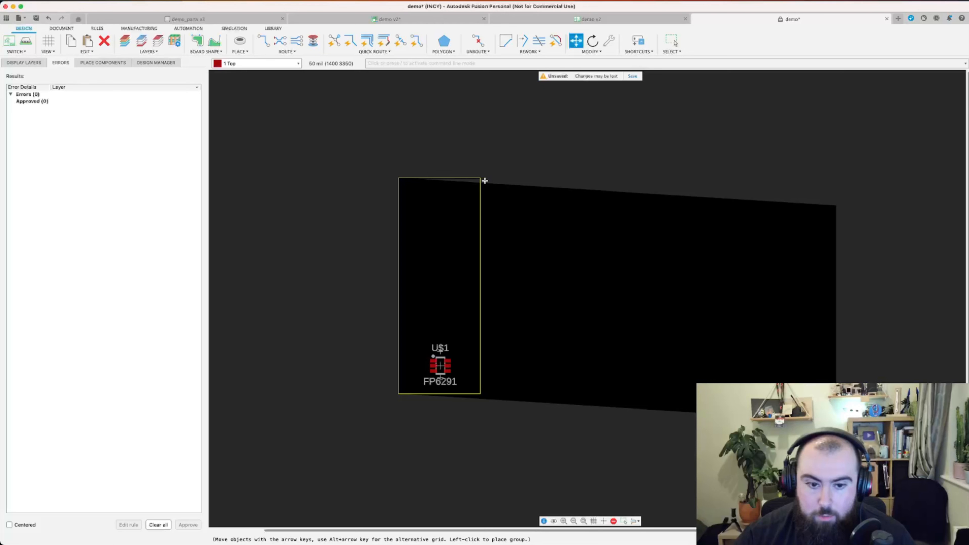
click(474, 179)
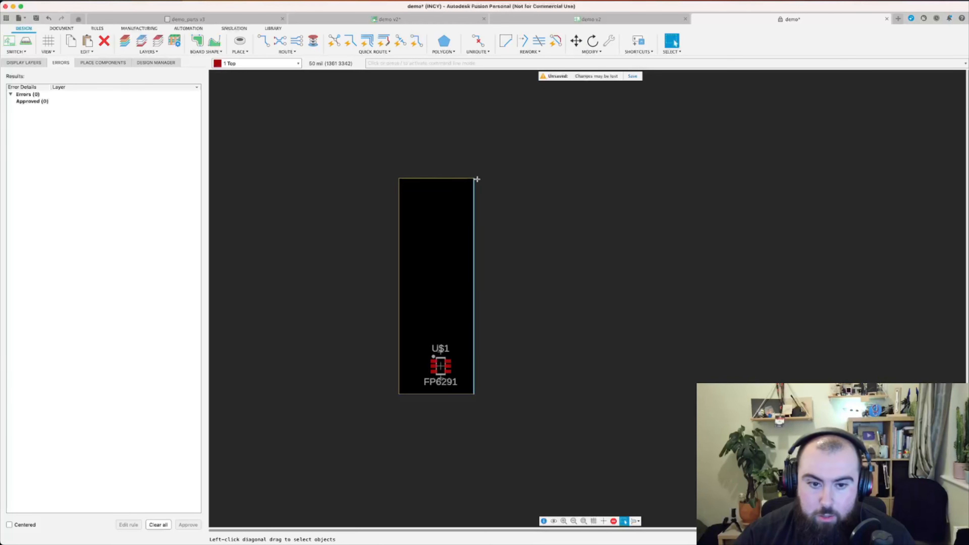
click(440, 179)
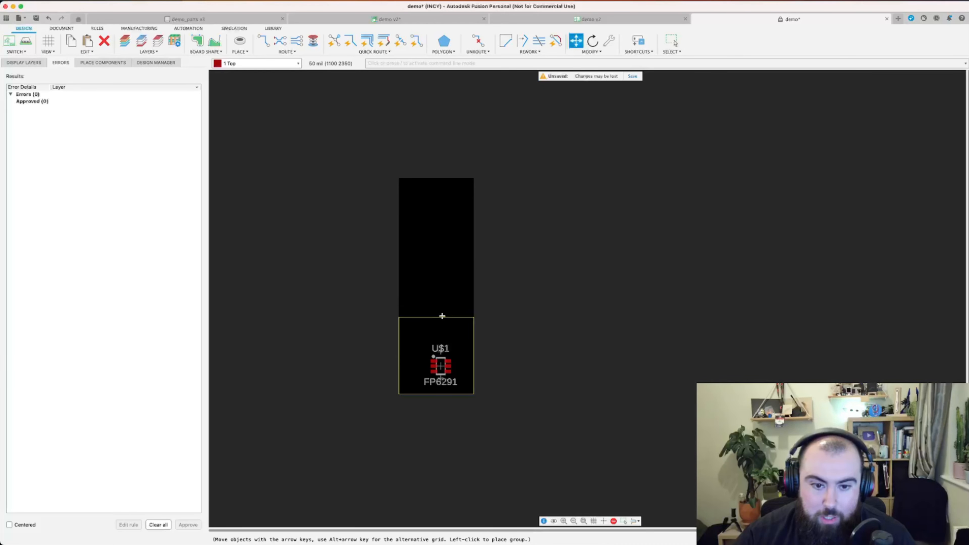
click(443, 331)
Delete the U$1 designator text above the FP6291 footprint
scroll(438, 368, up, 5)
scroll(438, 368, up, 2)
scroll(438, 368, down, 1)
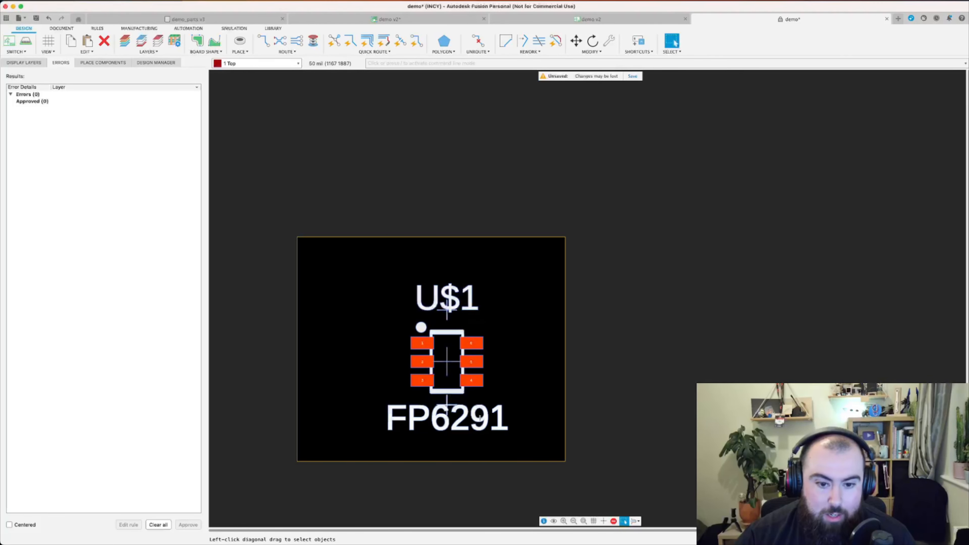
middle_drag(482, 395, 478, 347)
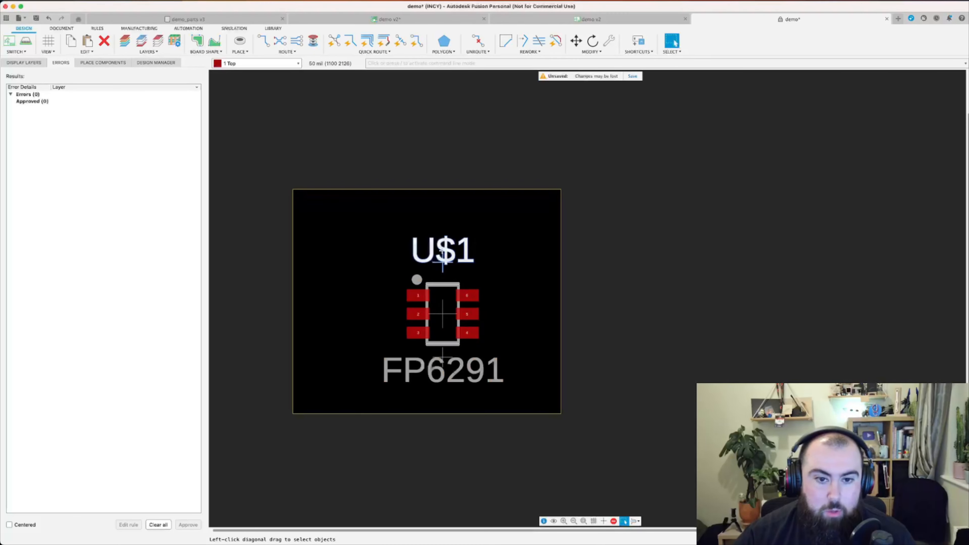
click(451, 247)
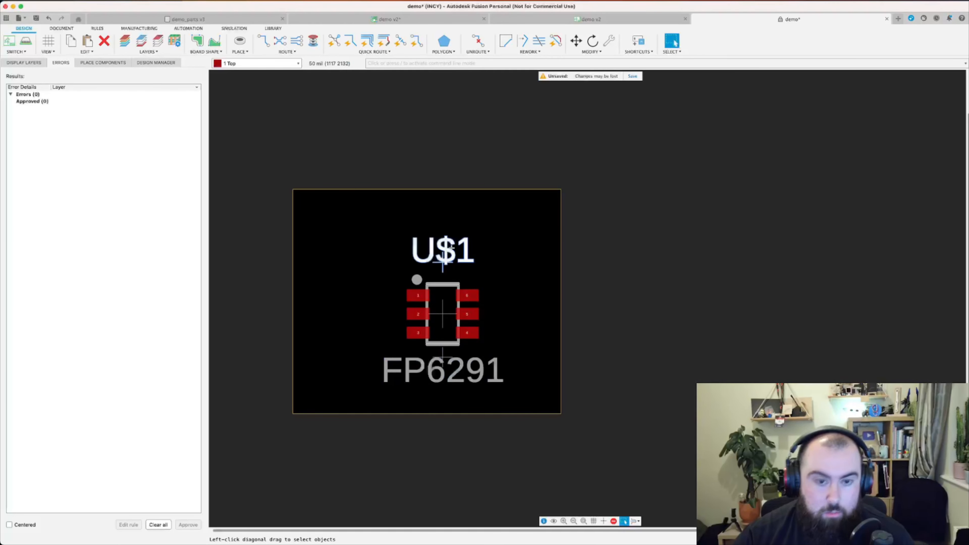
key(Delete)
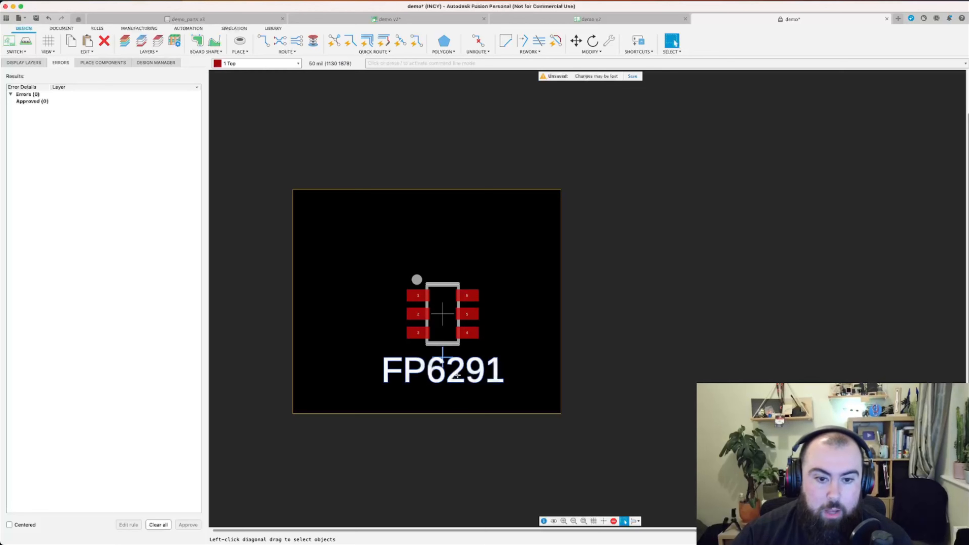
Shift the FP6291 footprint with its name text up and left toward the centre of the board
key(m)
click(454, 368)
key(Escape)
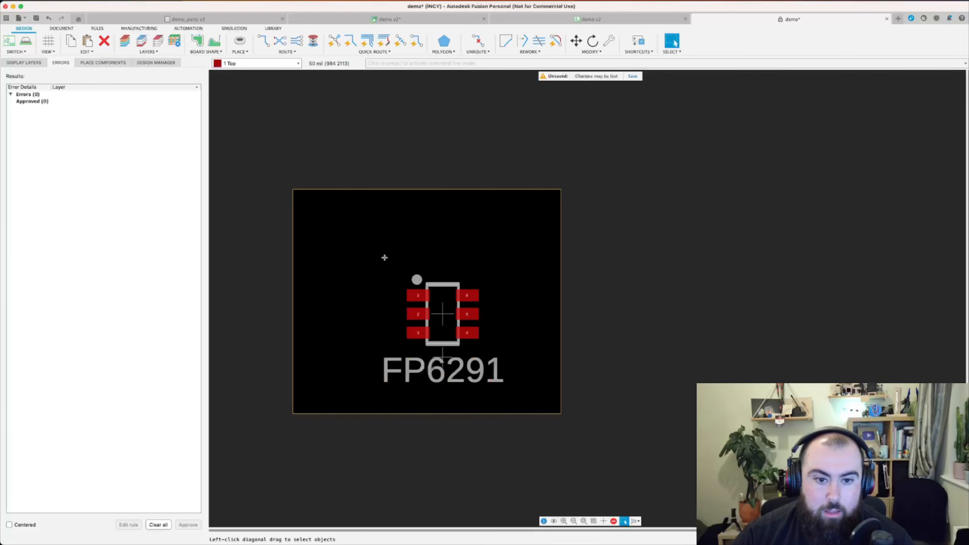
drag(442, 313, 423, 292)
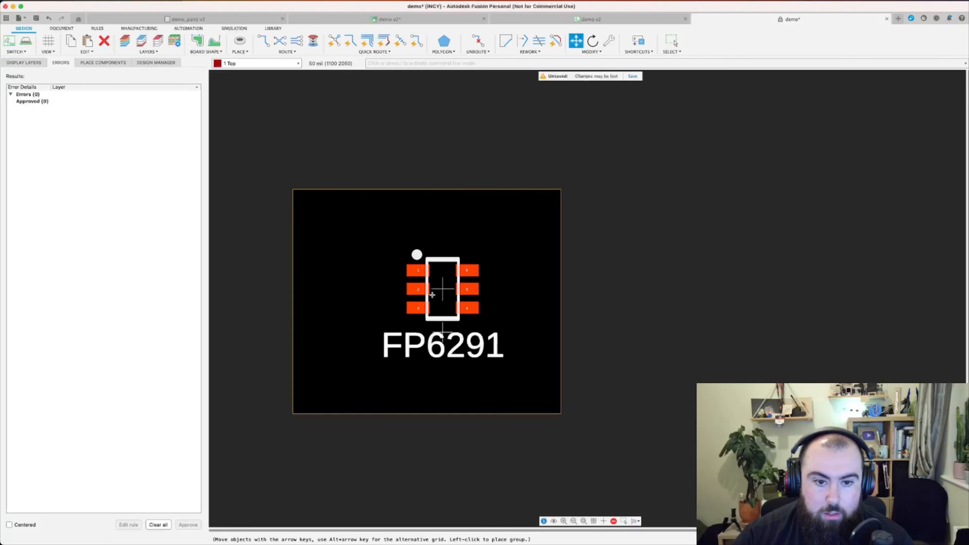
key(Escape)
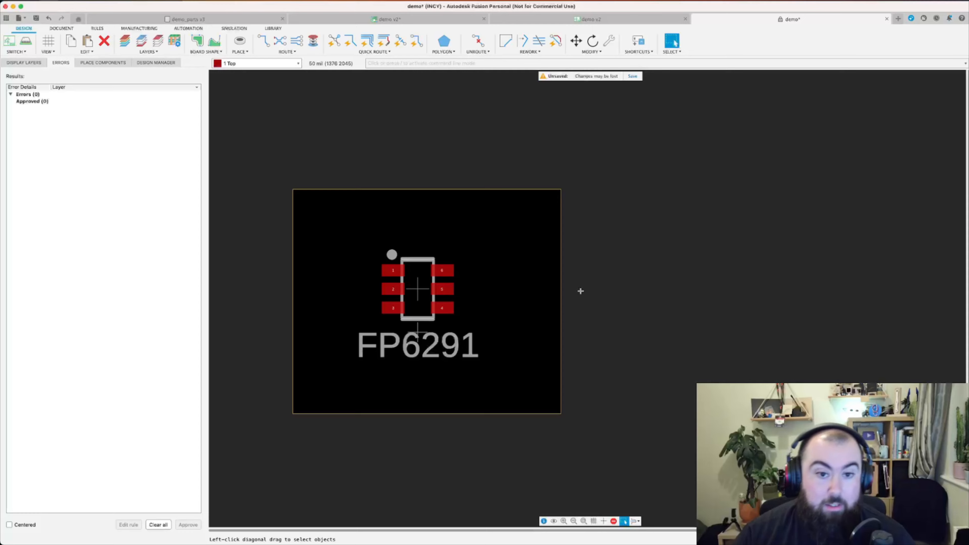
Save the board as demo in custom_packages and push it to a 3D PCB including stop layer geometry and copper texts
key(super+s)
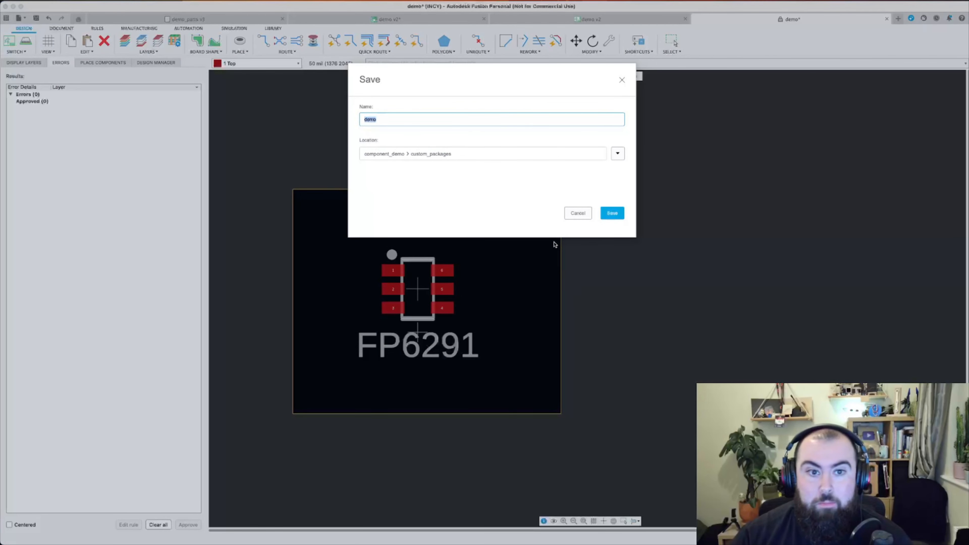
click(609, 212)
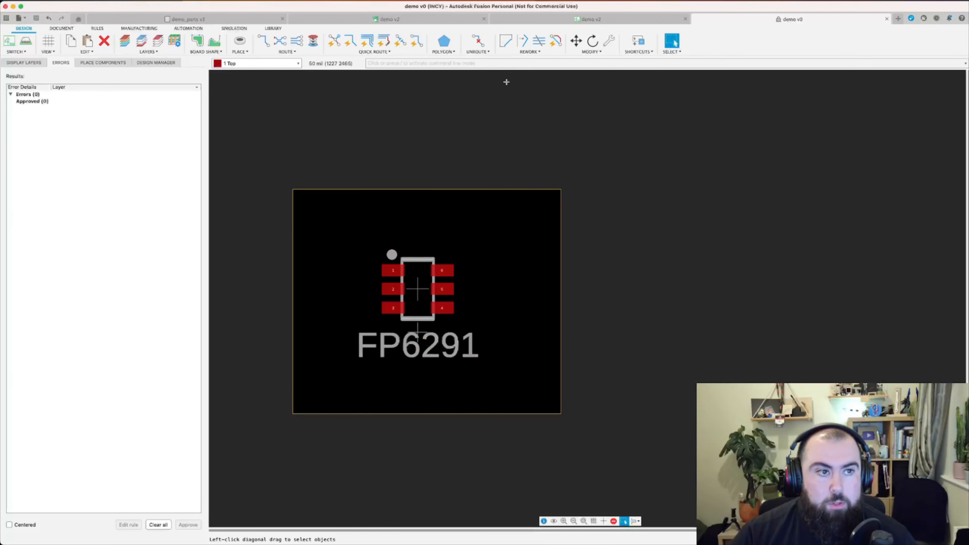
click(25, 41)
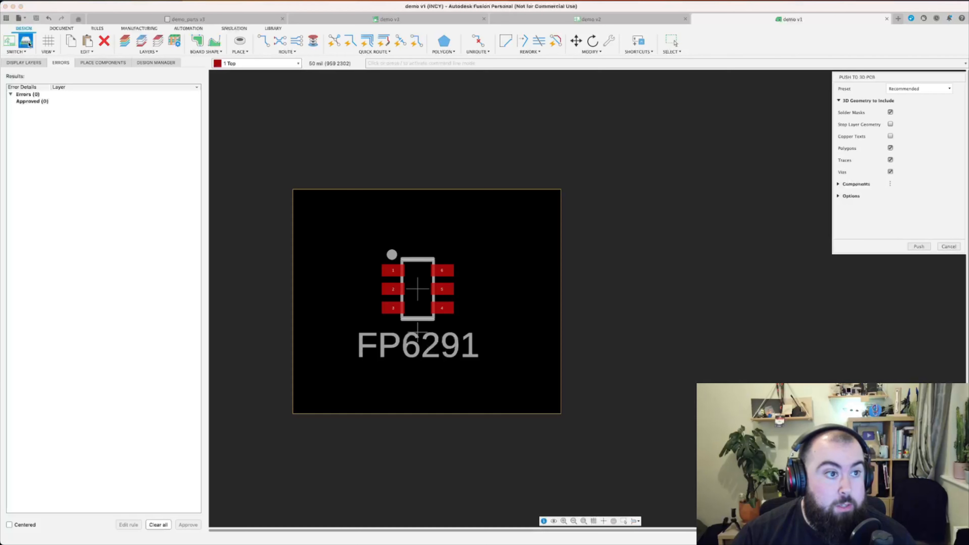
click(890, 137)
click(891, 124)
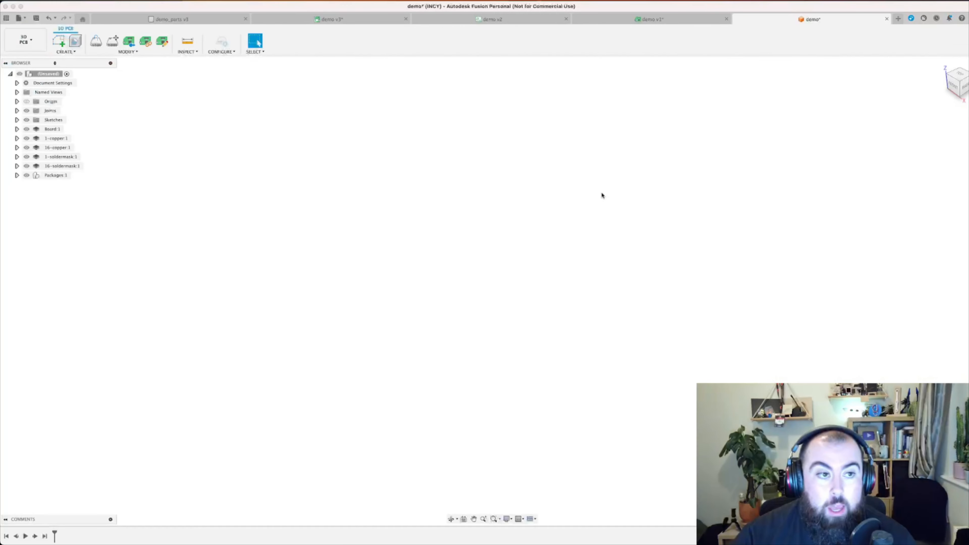
Examine in 3D how the FP6291 package's leads sit on the board's pads
middle_drag(604, 258, 288, 226)
key(Escape)
scroll(317, 225, up, 10)
scroll(321, 229, up, 8)
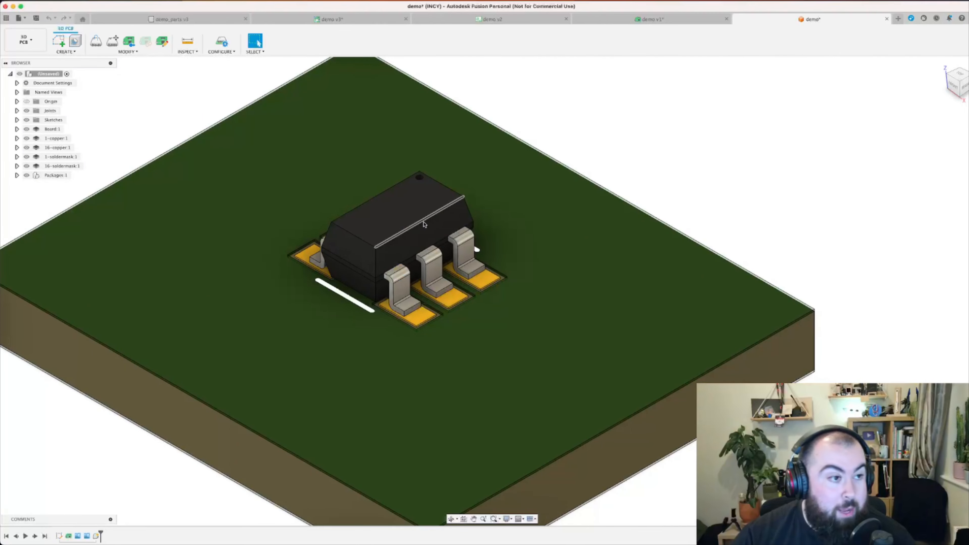
shift+middle_drag(422, 229, 434, 271)
key(shift+F5)
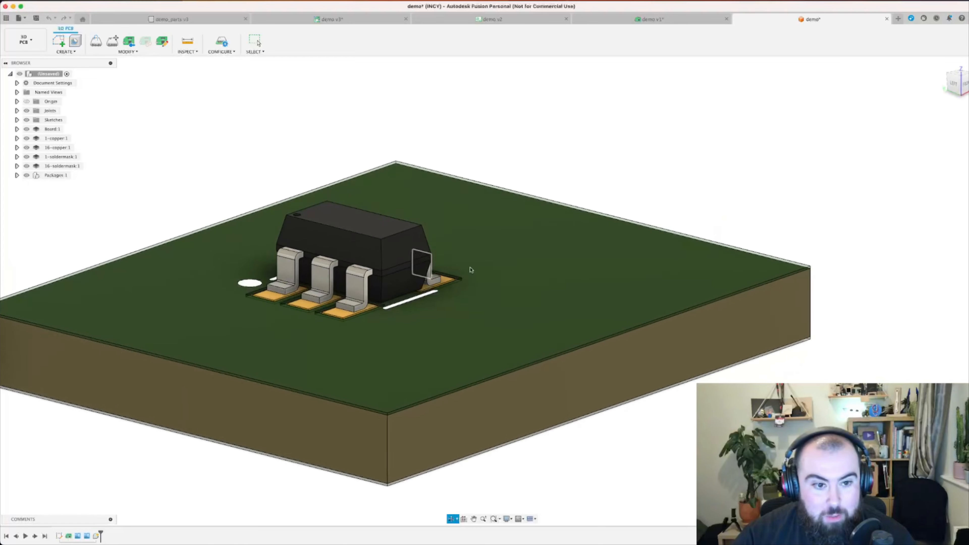
scroll(267, 298, up, 5)
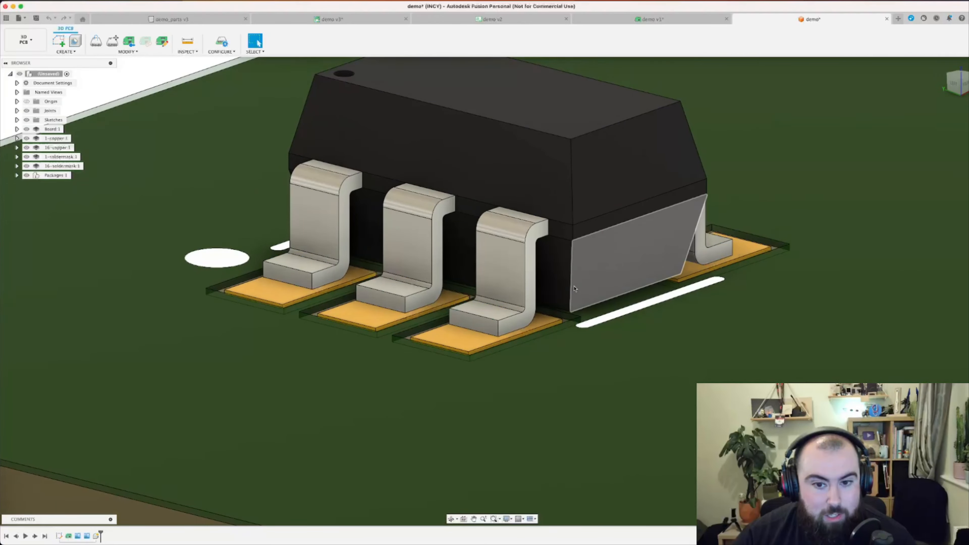
shift+middle_drag(576, 289, 481, 319)
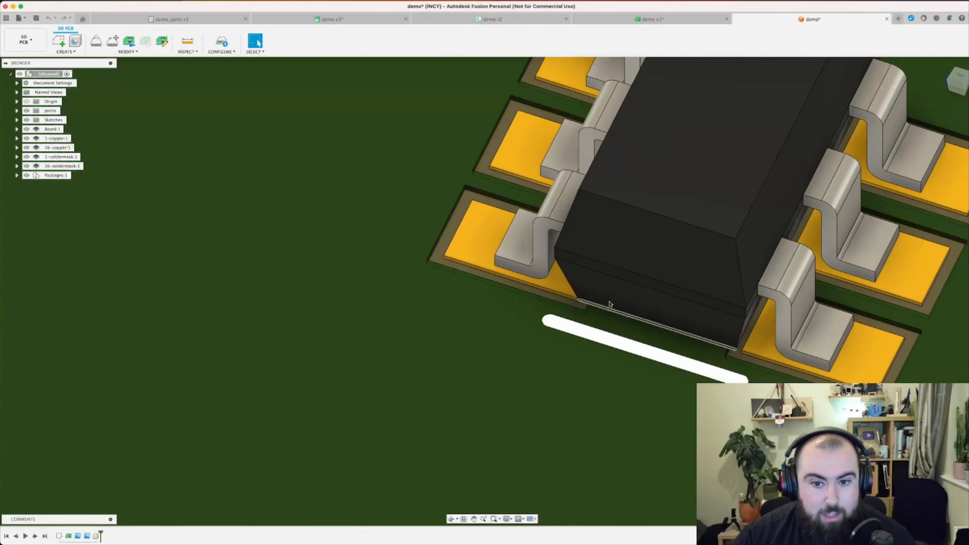
scroll(710, 276, up, 6)
scroll(709, 275, down, 5)
scroll(708, 272, down, 6)
middle_drag(744, 229, 413, 291)
shift+middle_drag(460, 321, 481, 346)
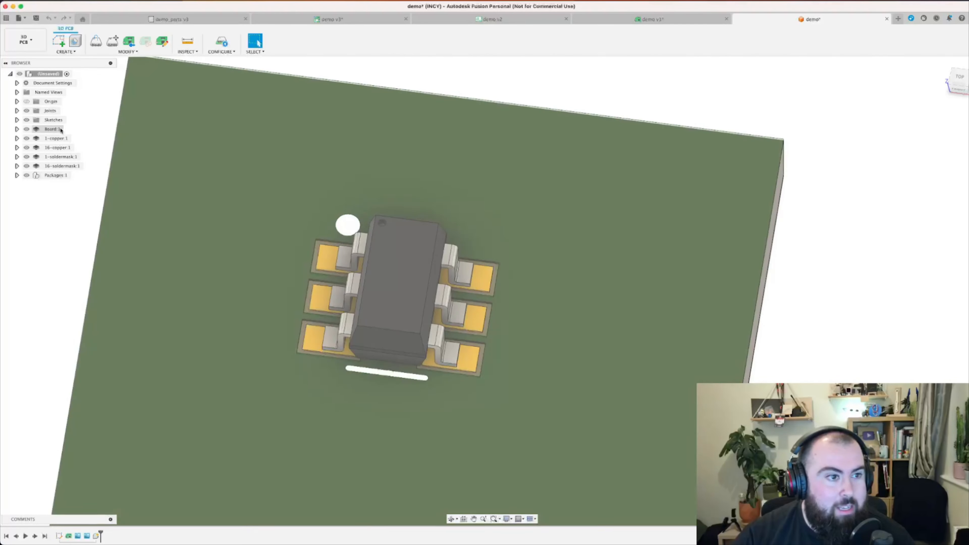
Hide the board body in the 3D PCB and show it again
click(46, 129)
click(28, 130)
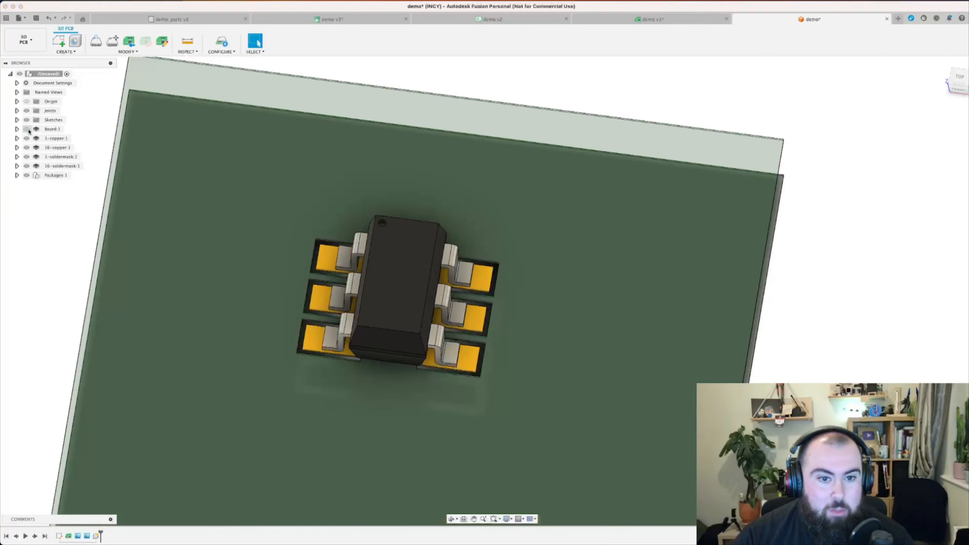
click(28, 130)
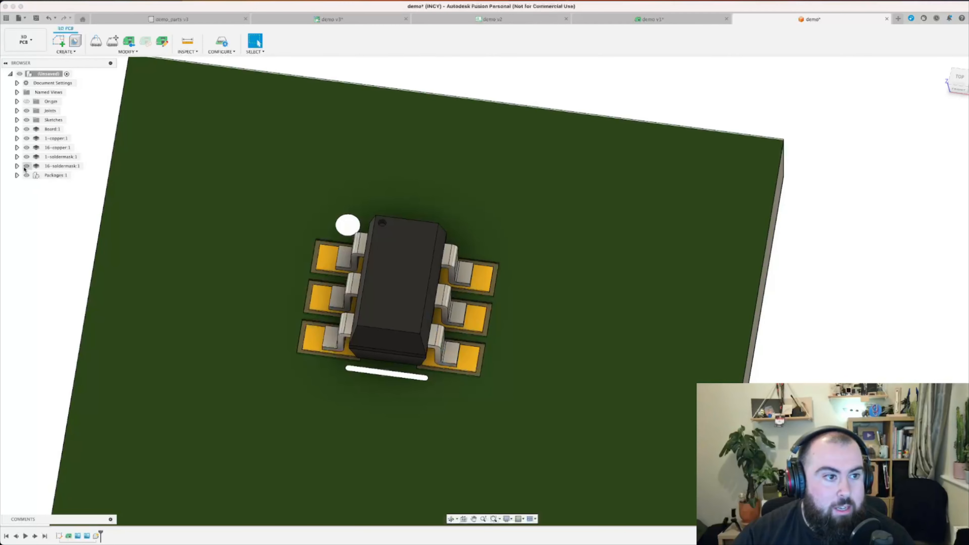
Hide the FP6291 package to inspect the bare pads and silkscreen from above, and show it again
click(17, 176)
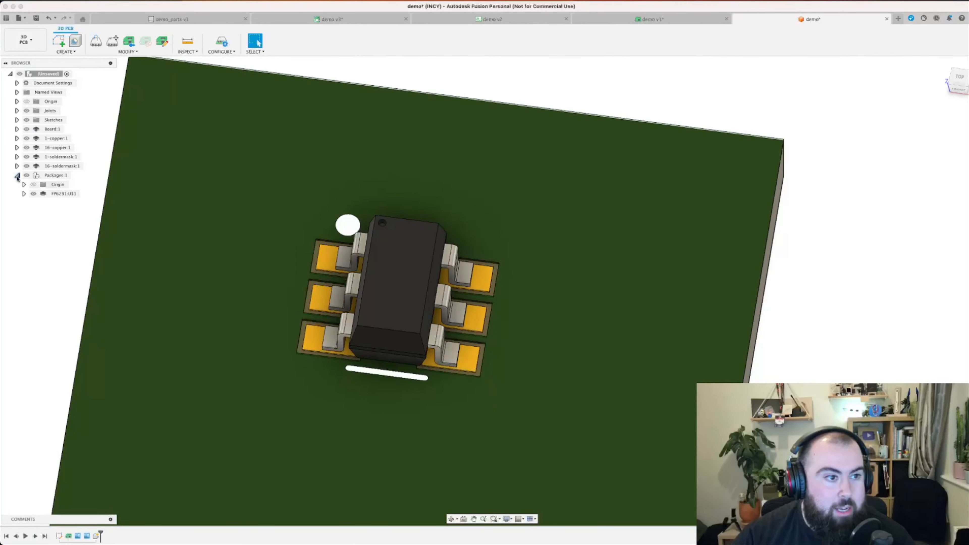
click(63, 194)
click(34, 193)
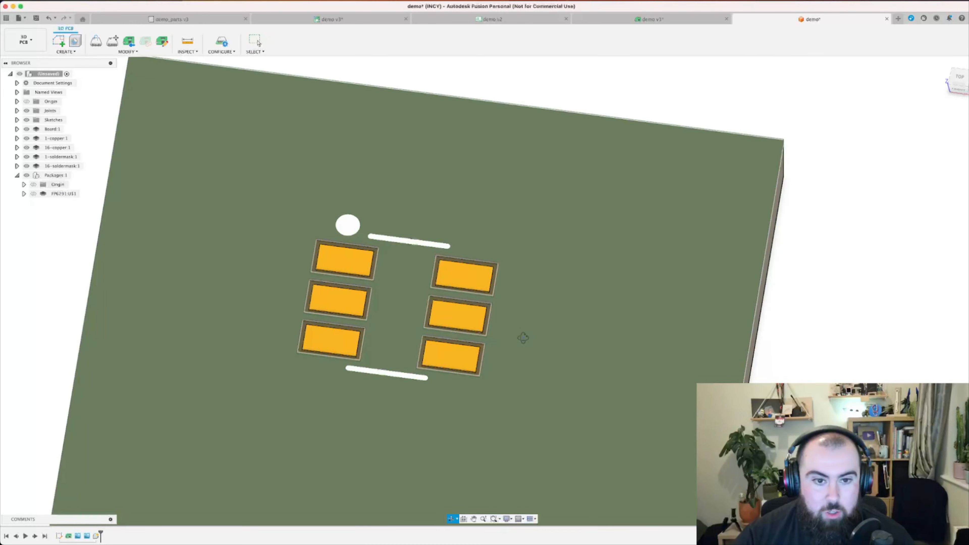
shift+middle_drag(522, 339, 515, 353)
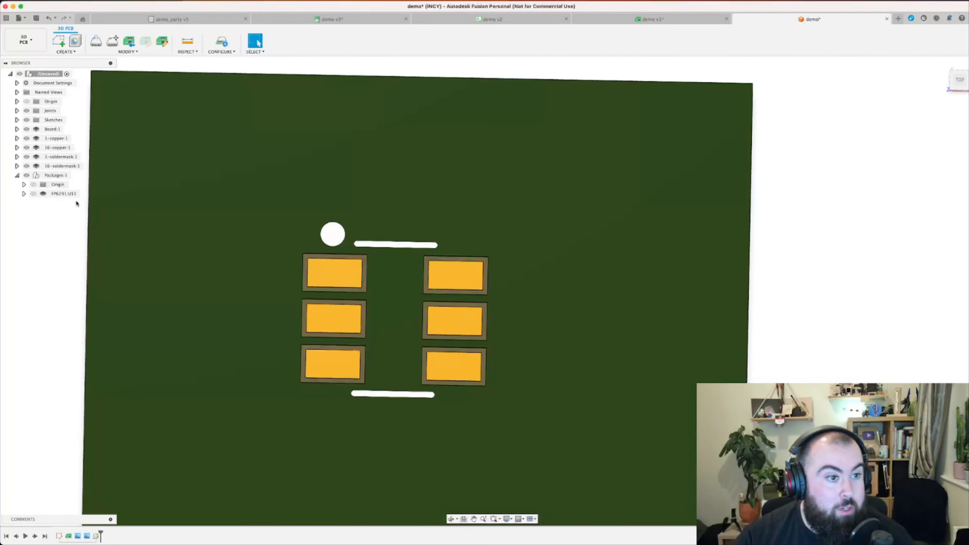
click(32, 195)
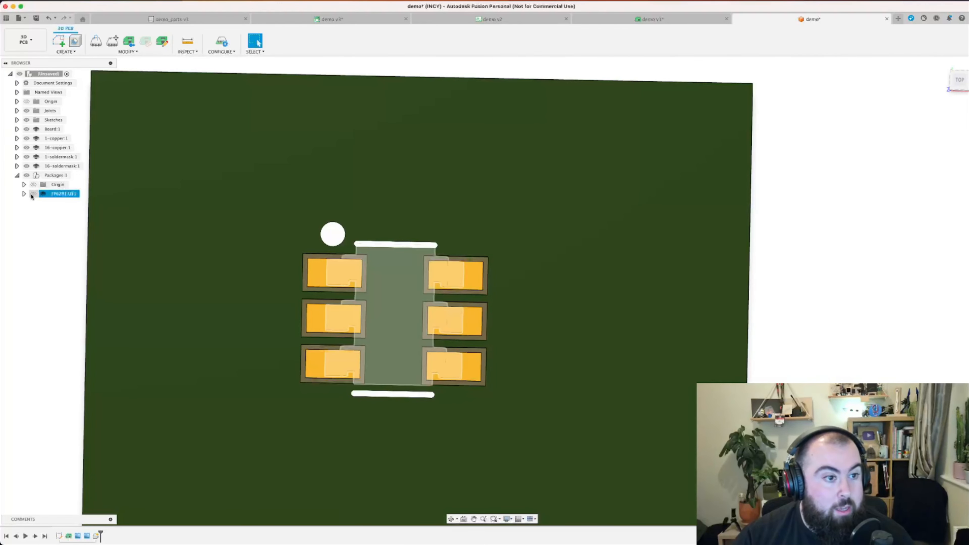
click(34, 195)
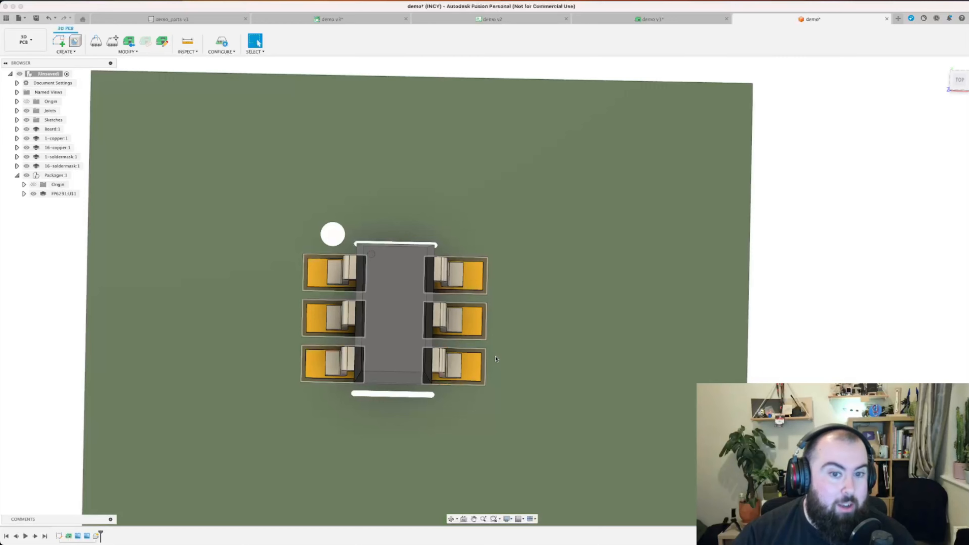
Inspect the complete 3D board with the mounted FP6291 from several angles
scroll(496, 359, down, 3)
shift+middle_drag(498, 387, 497, 324)
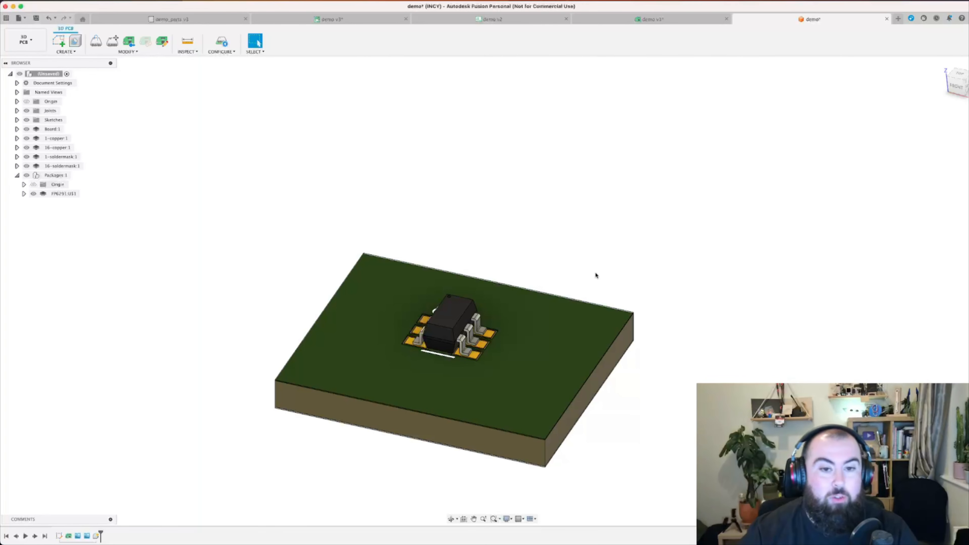
shift+middle_drag(605, 223, 641, 246)
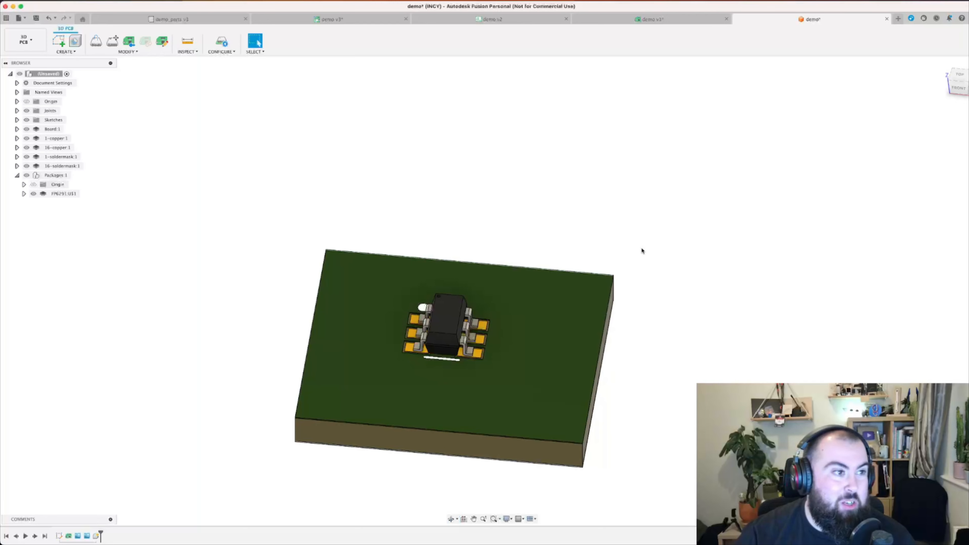
scroll(469, 327, up, 5)
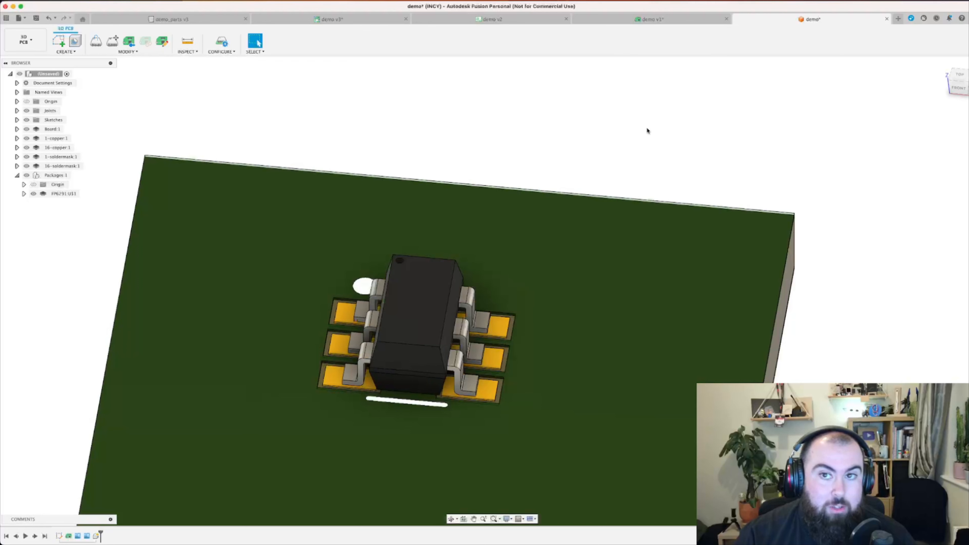
Return to the demo board layout and inspect the FP6291 footprint's numbered pads
click(648, 18)
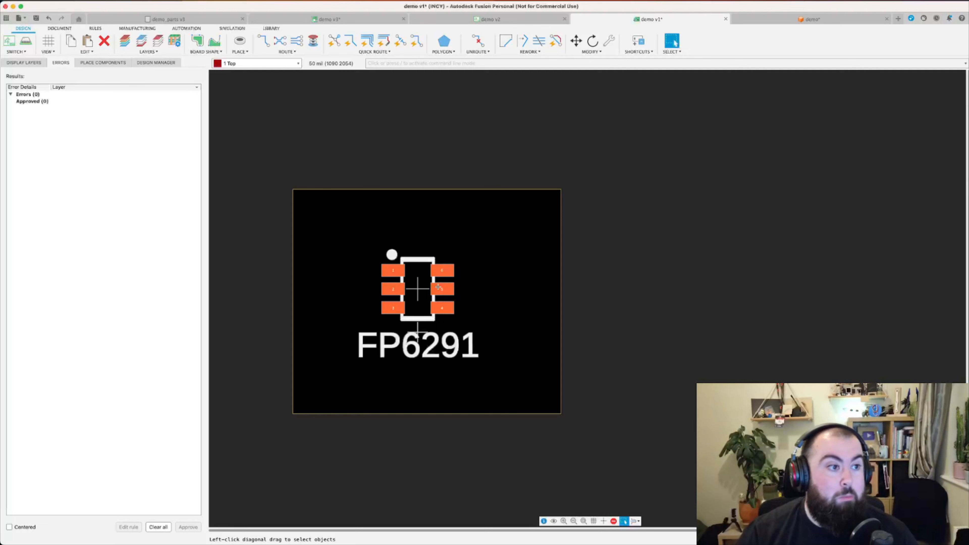
scroll(474, 289, up, 2)
scroll(474, 288, down, 3)
scroll(475, 293, up, 3)
middle_drag(475, 293, 517, 271)
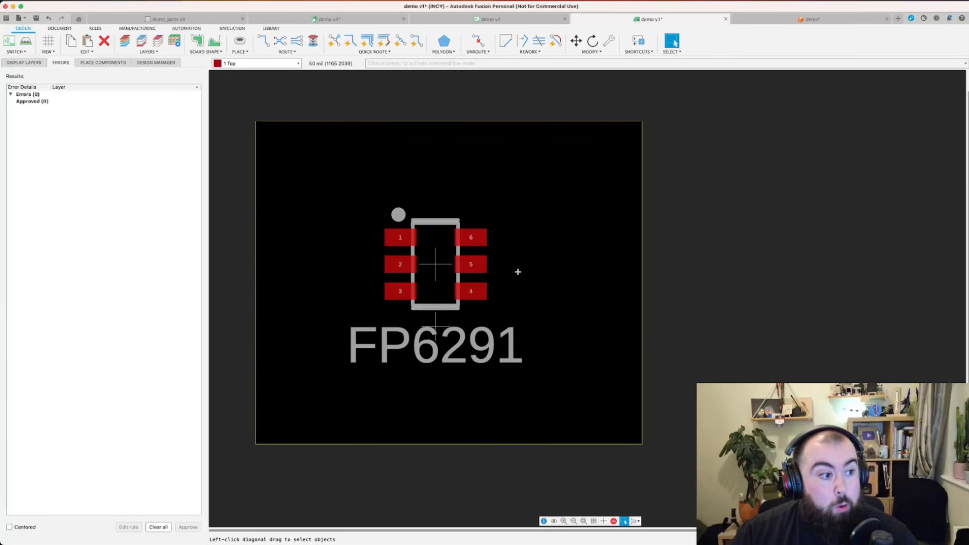